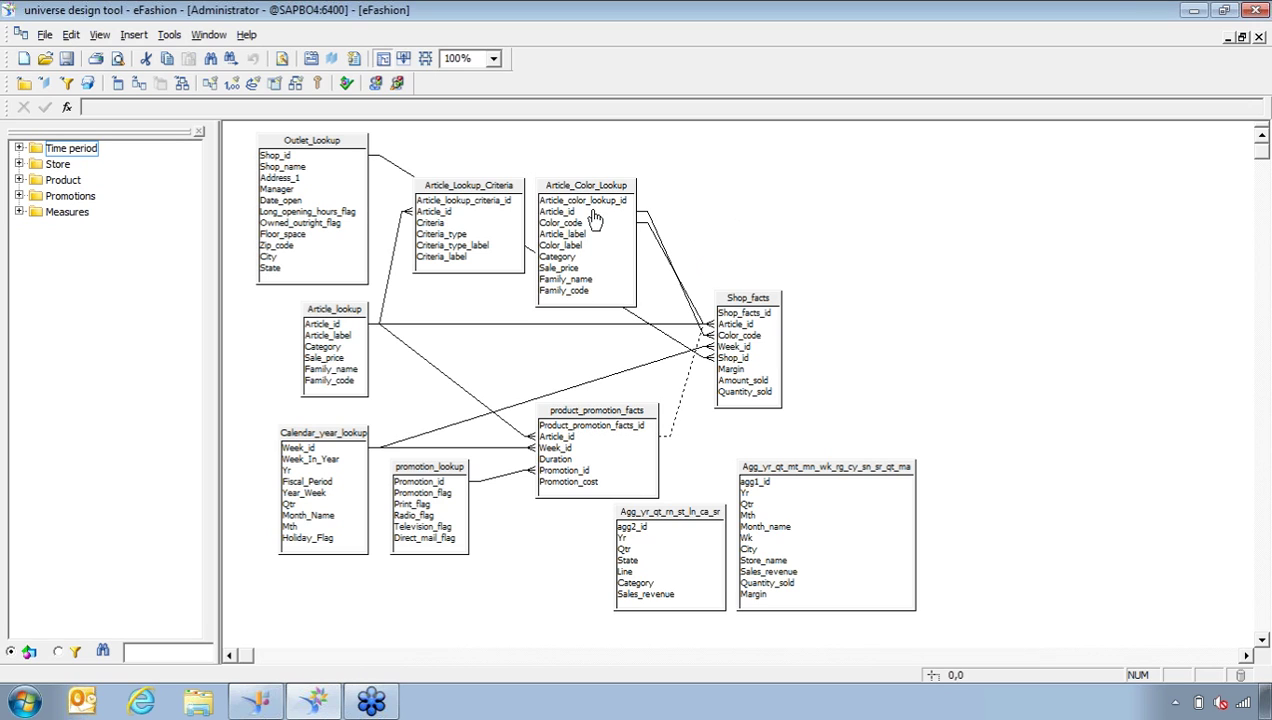
- Review the eFashion universe's definition parameters, including its connection, and close them without changes
{"action": "left_click", "coordinate": [45, 35]}
{"action": "left_click", "coordinate": [45, 35]}
{"action": "left_click", "coordinate": [45, 35]}
{"action": "left_click", "coordinate": [80, 265]}
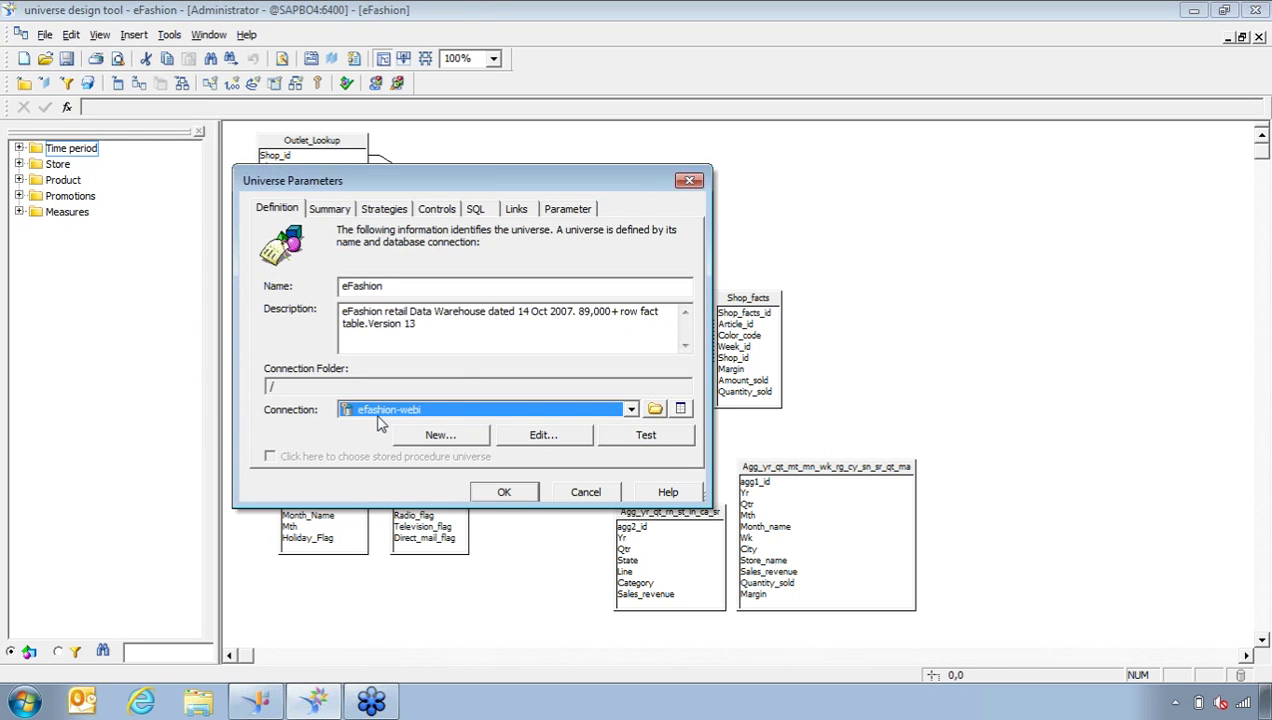
{"action": "left_click", "coordinate": [585, 492]}
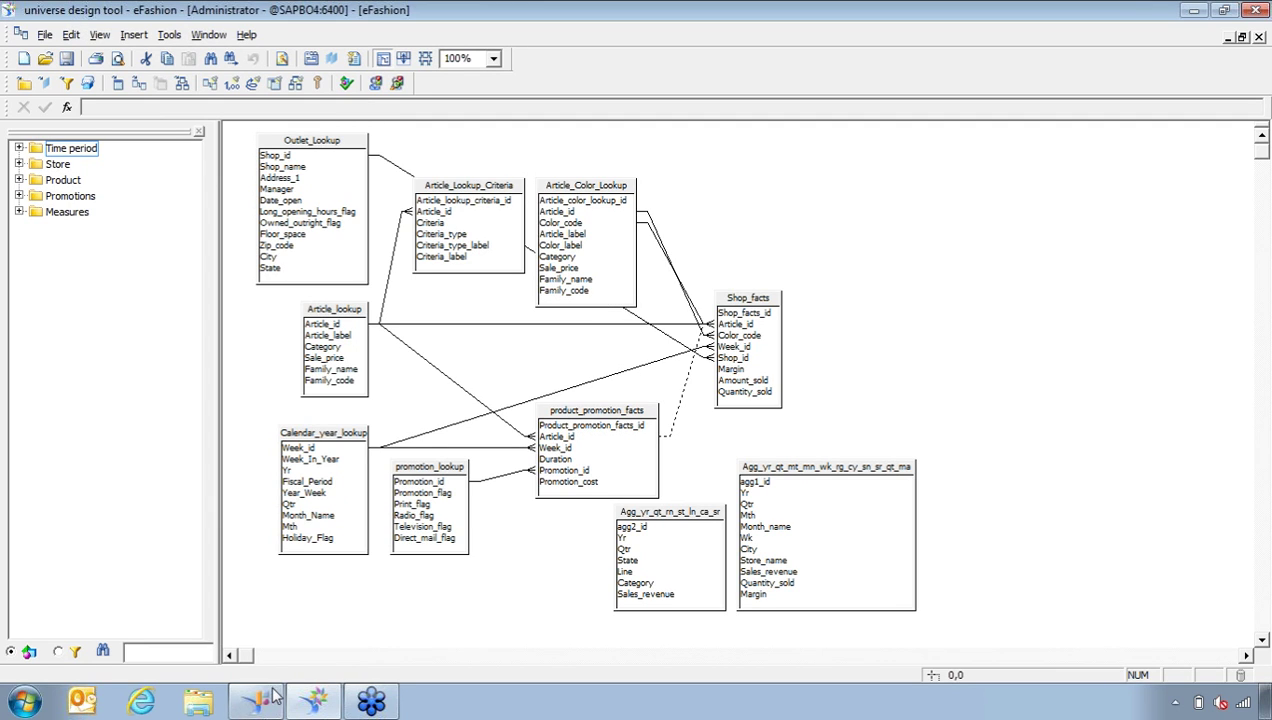
- Switch to the information design tool and create a local project named "Conversion of .unv to .unx"
{"action": "mouse_move", "coordinate": [258, 698]}
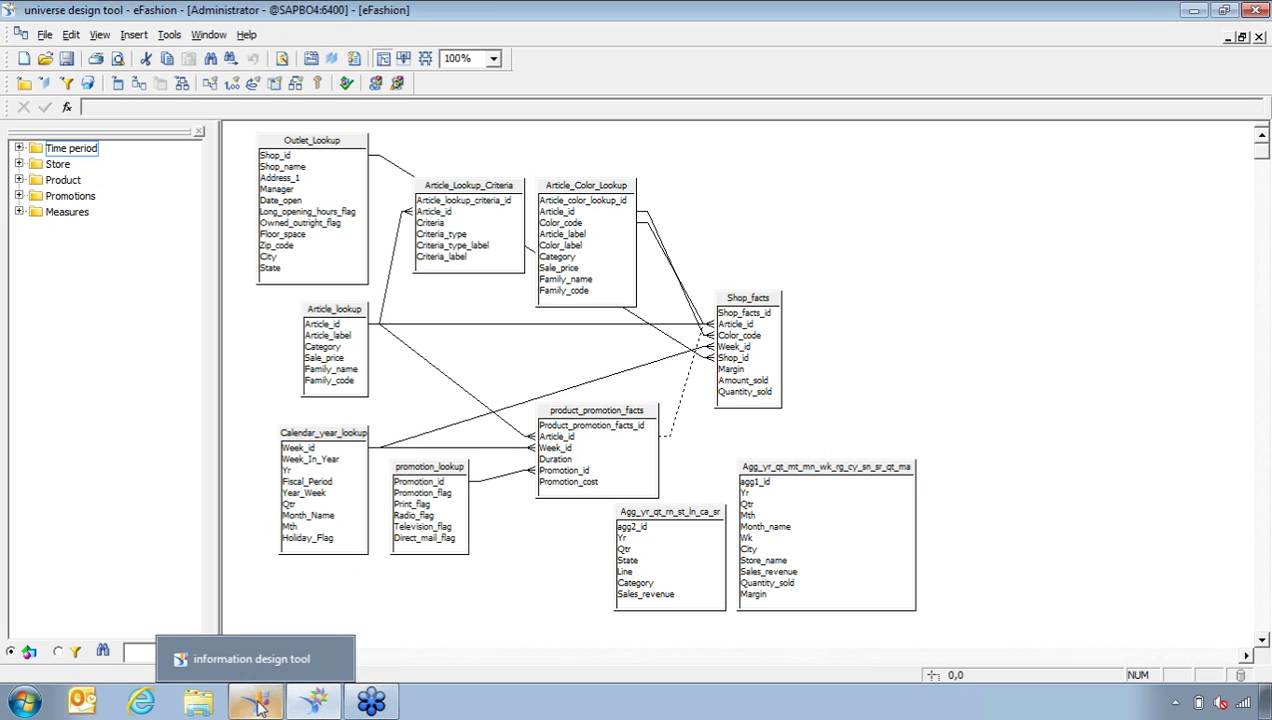
{"action": "left_click", "coordinate": [258, 704]}
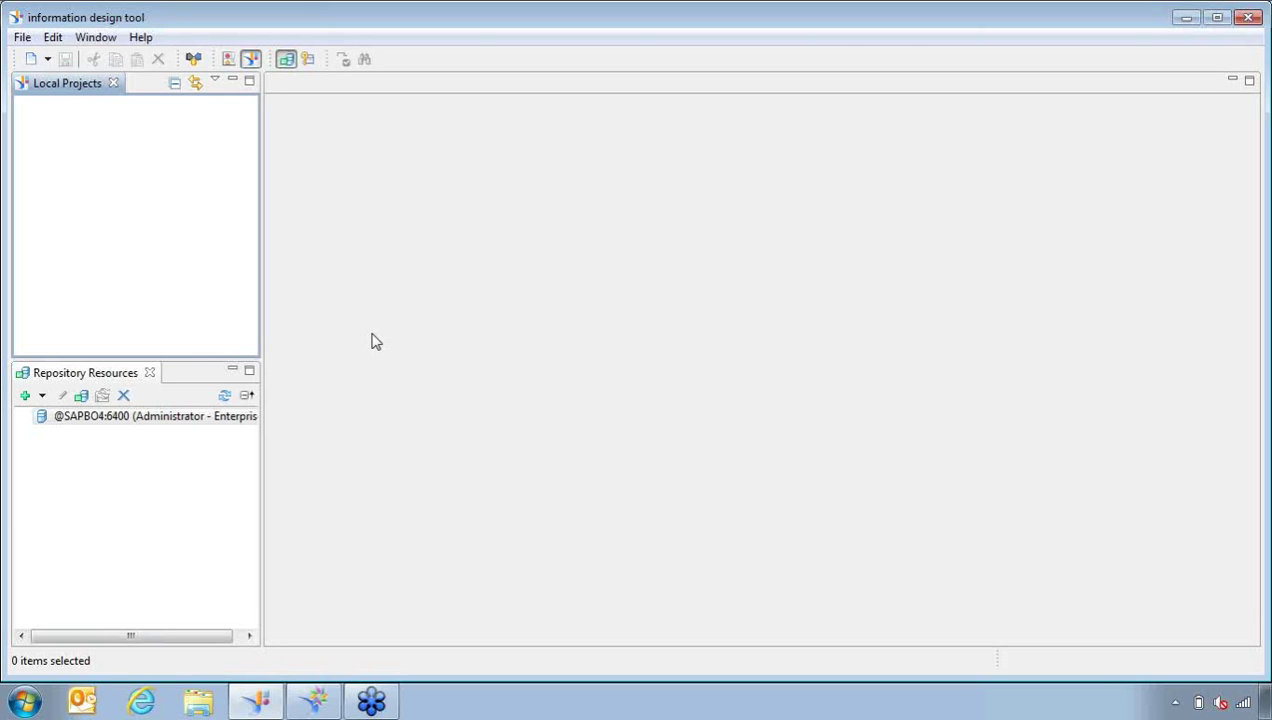
{"action": "left_click", "coordinate": [22, 38]}
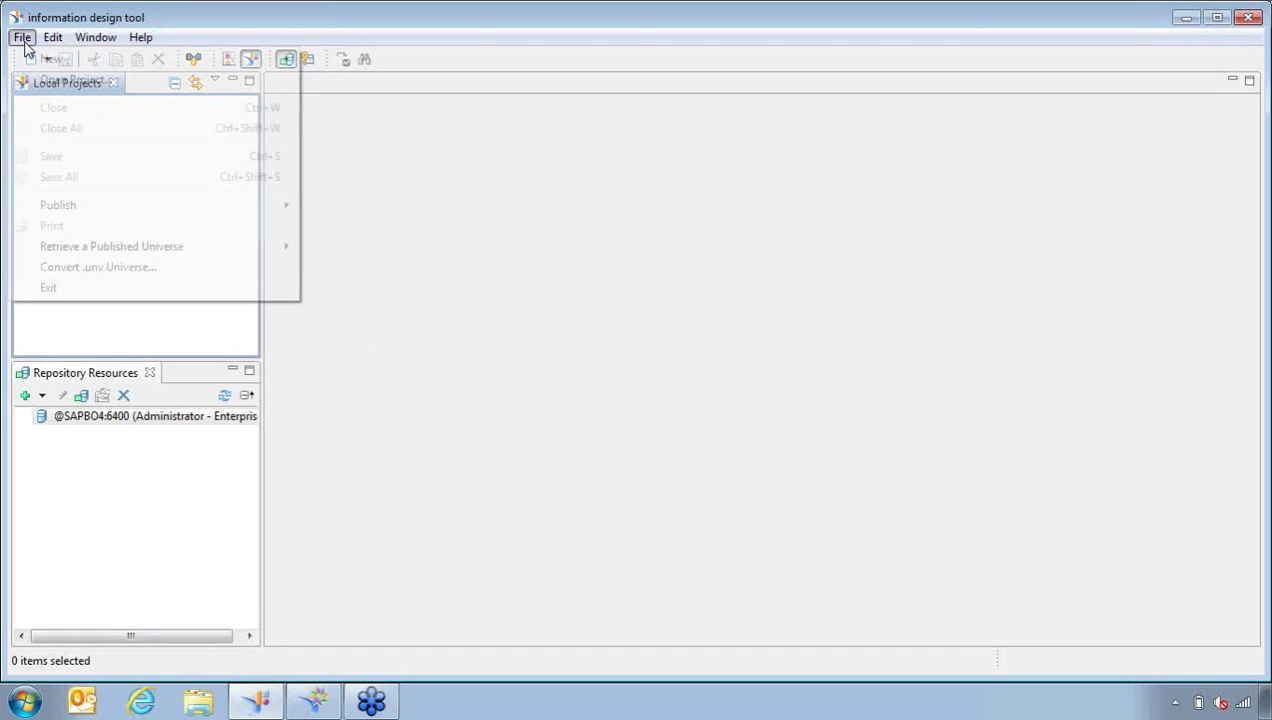
{"action": "mouse_move", "coordinate": [62, 62]}
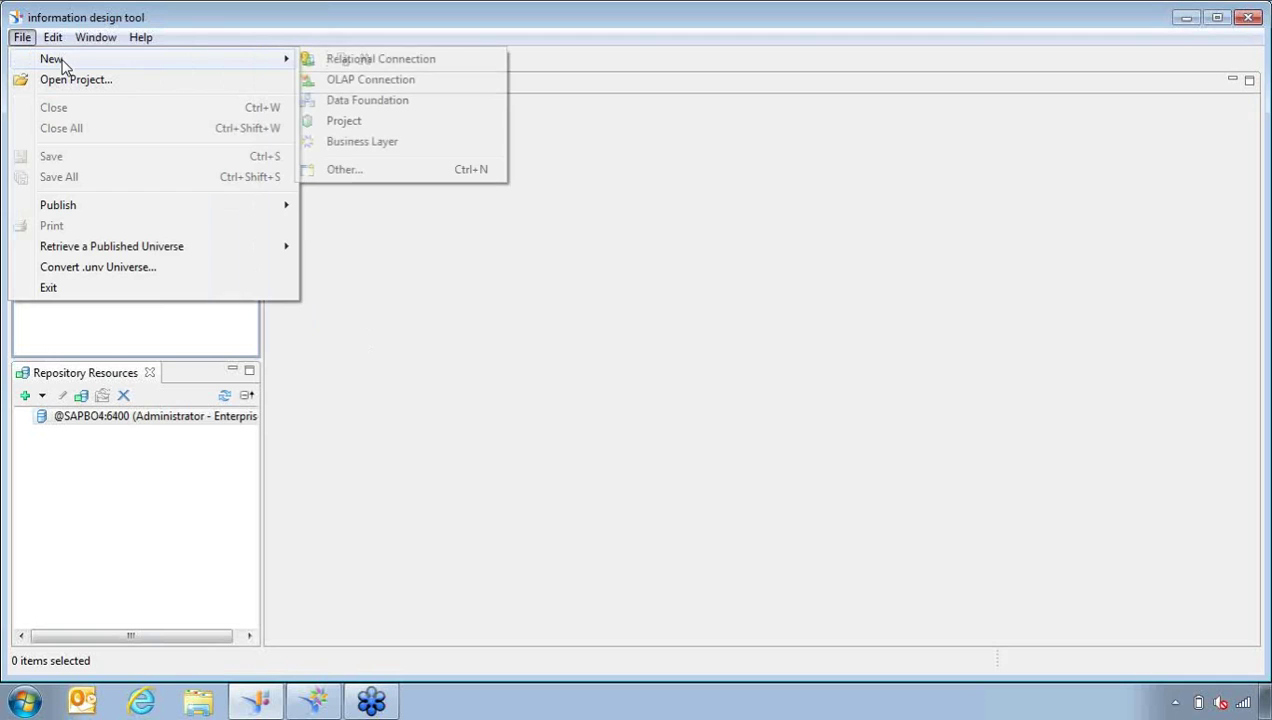
{"action": "left_click", "coordinate": [348, 123]}
{"action": "type", "text": "C"}
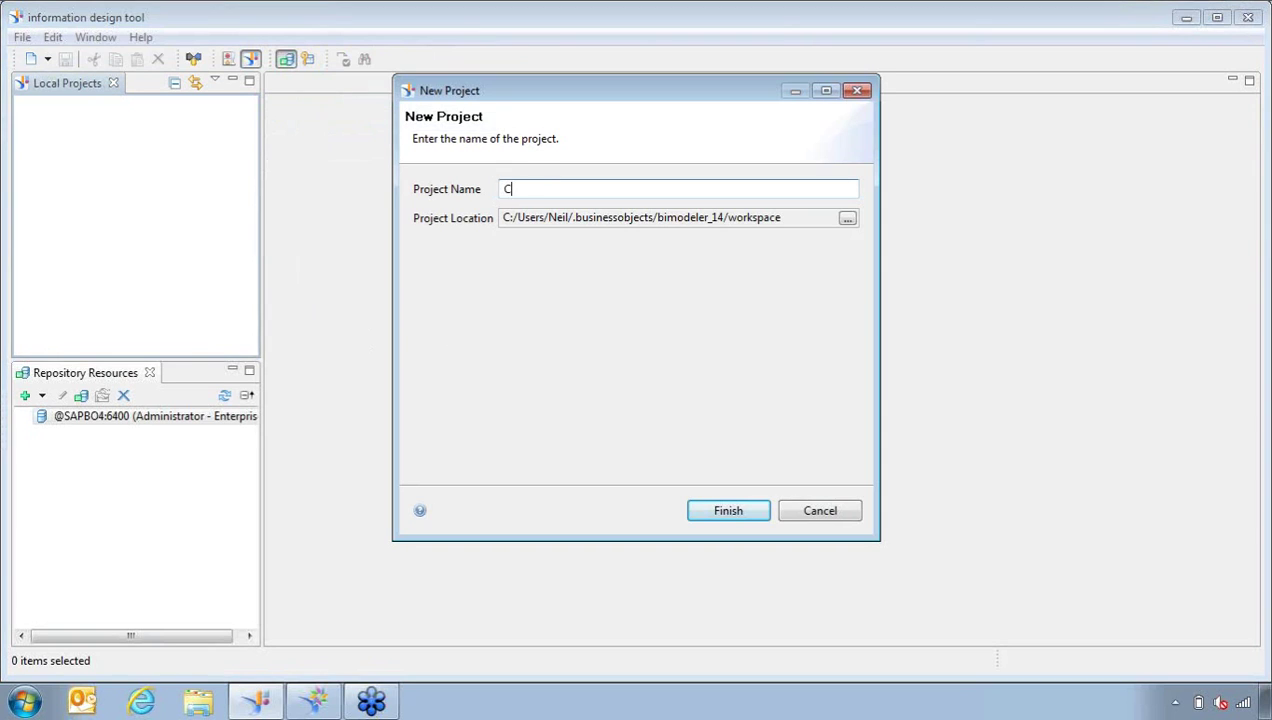
{"action": "type", "text": "onversion of /"}
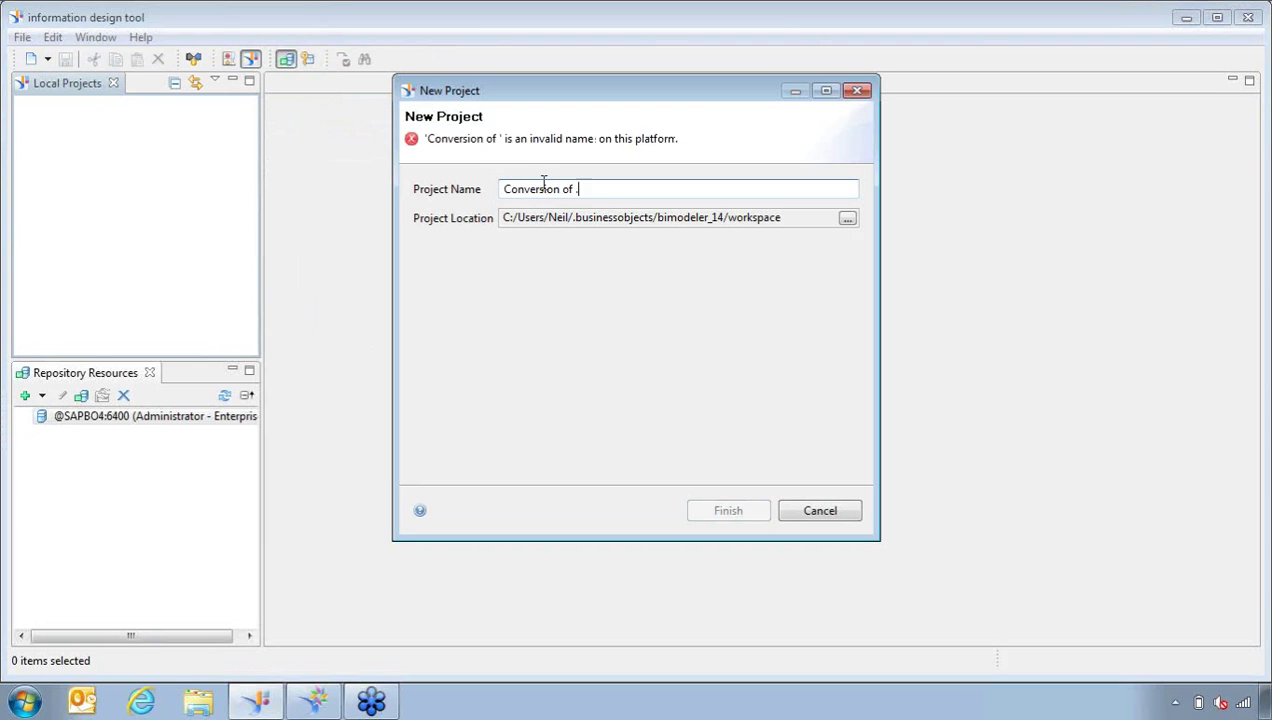
{"action": "key", "text": "BackSpace"}
{"action": "type", "text": "unv to .unx"}
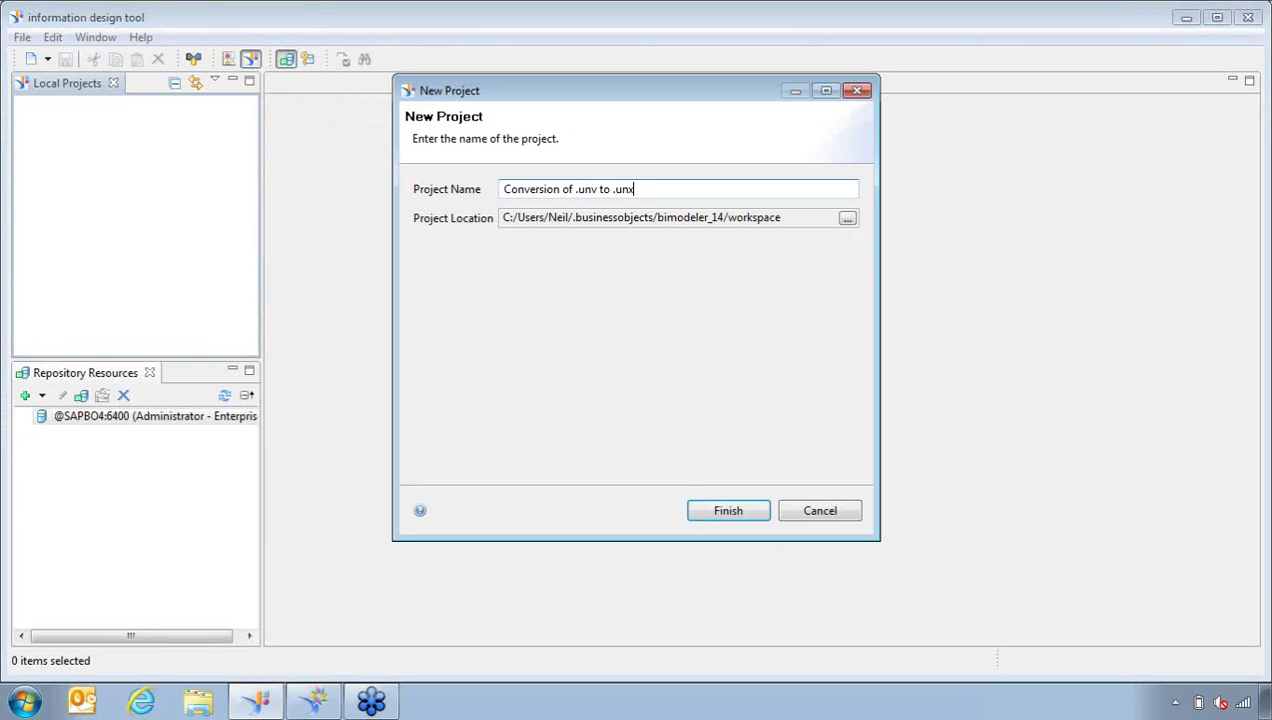
{"action": "left_click", "coordinate": [728, 521]}
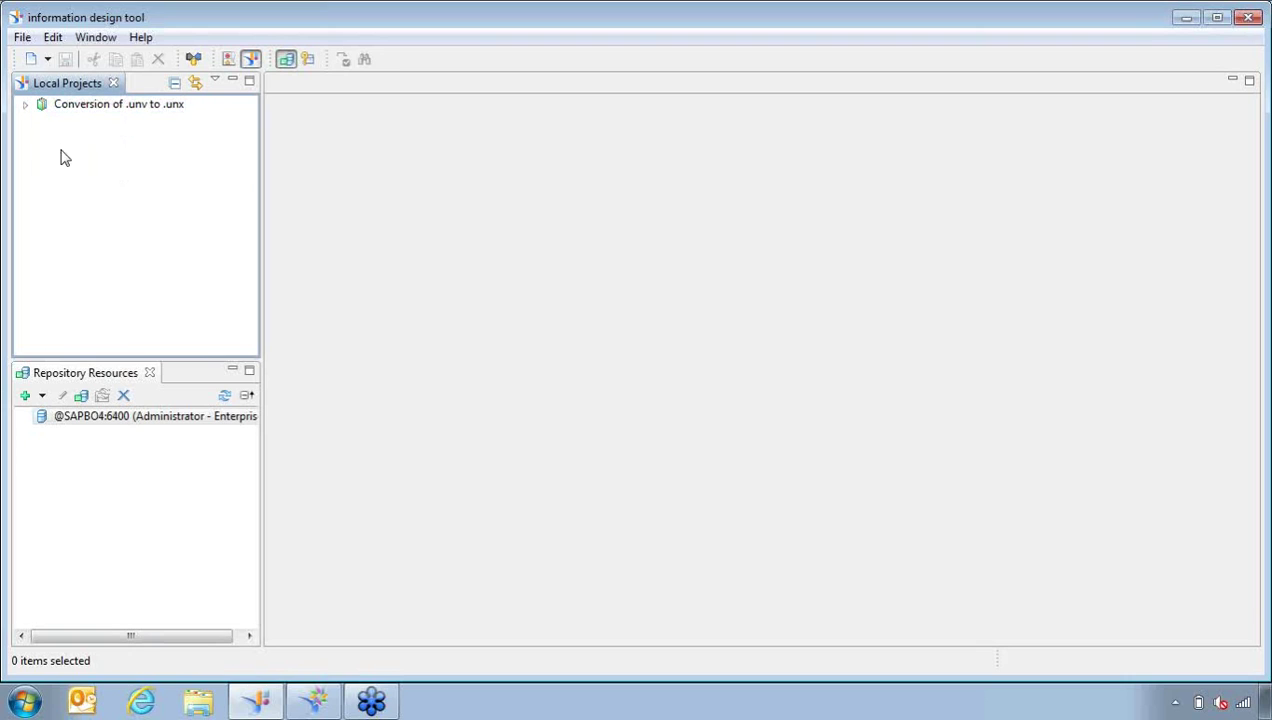
- Start a .unv universe conversion with the new project selected, choose the repository as source, and log in with the account password
{"action": "left_click", "coordinate": [22, 37]}
{"action": "mouse_move", "coordinate": [66, 30]}
{"action": "left_click", "coordinate": [78, 105]}
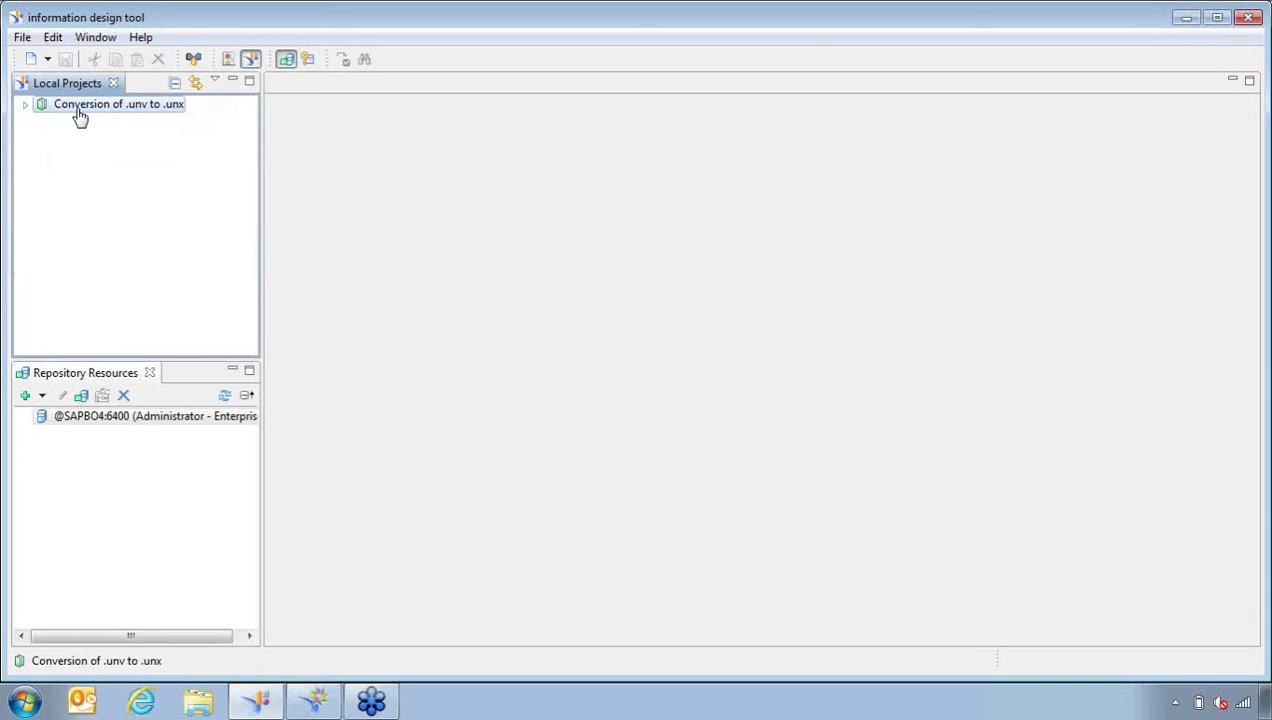
{"action": "left_click", "coordinate": [22, 37]}
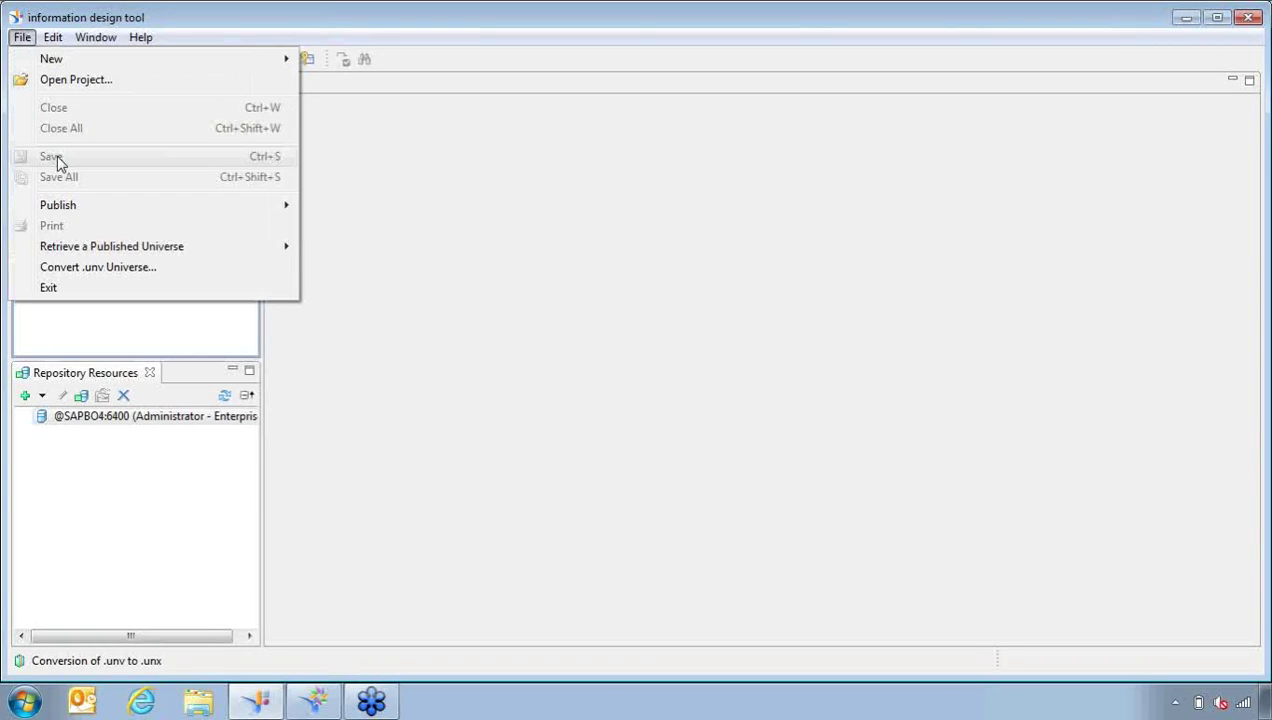
{"action": "left_click", "coordinate": [91, 270]}
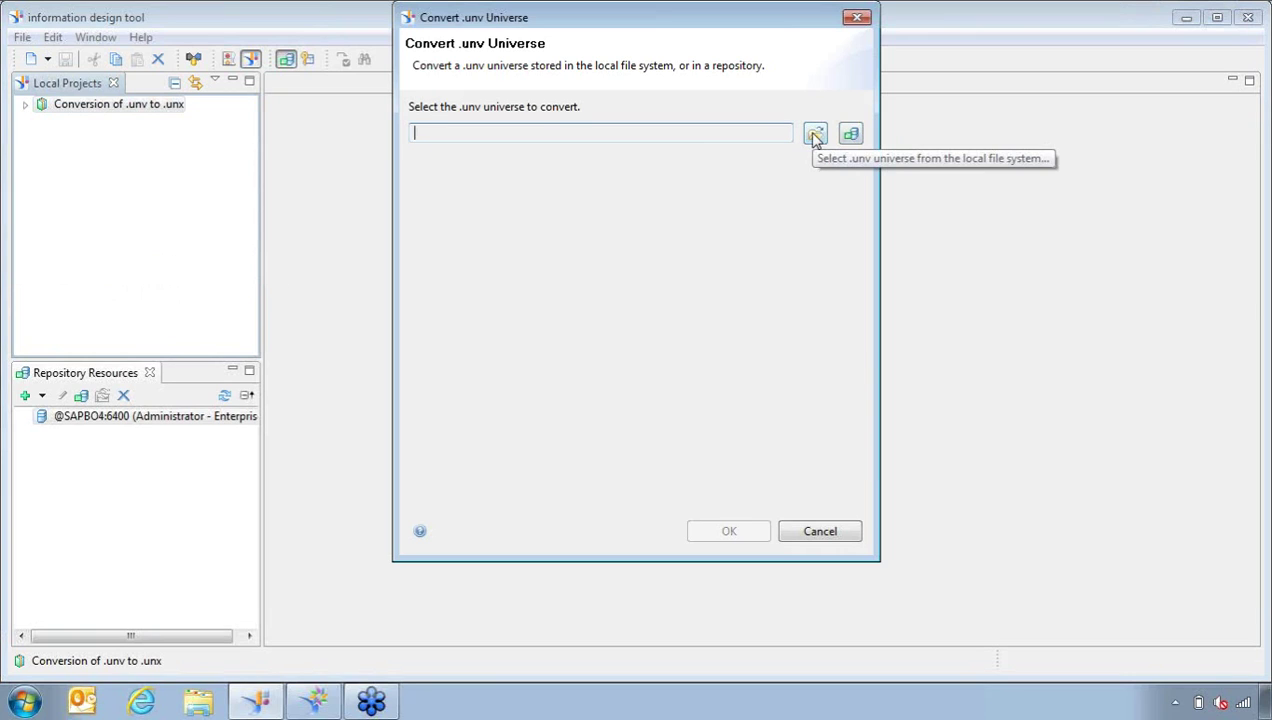
{"action": "left_click", "coordinate": [851, 134]}
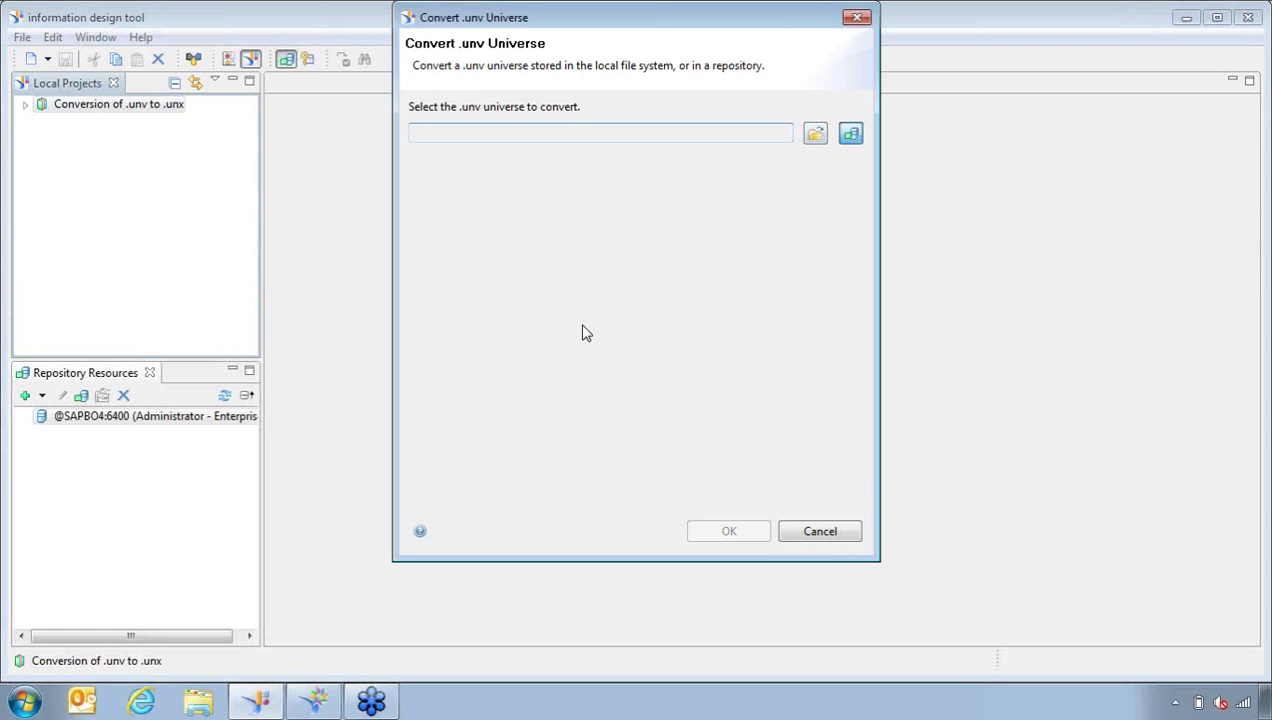
{"action": "left_click", "coordinate": [576, 250]}
{"action": "type", "text": "P••••••••••"}
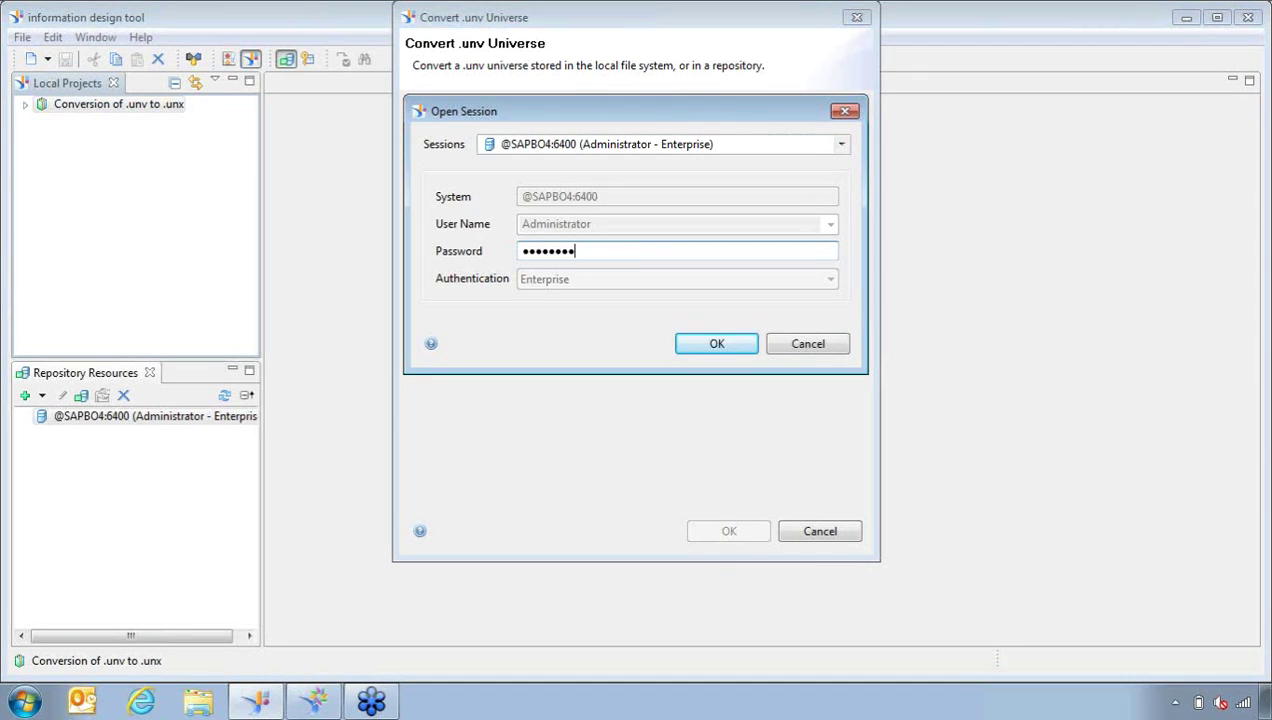
{"action": "left_click", "coordinate": [731, 347]}
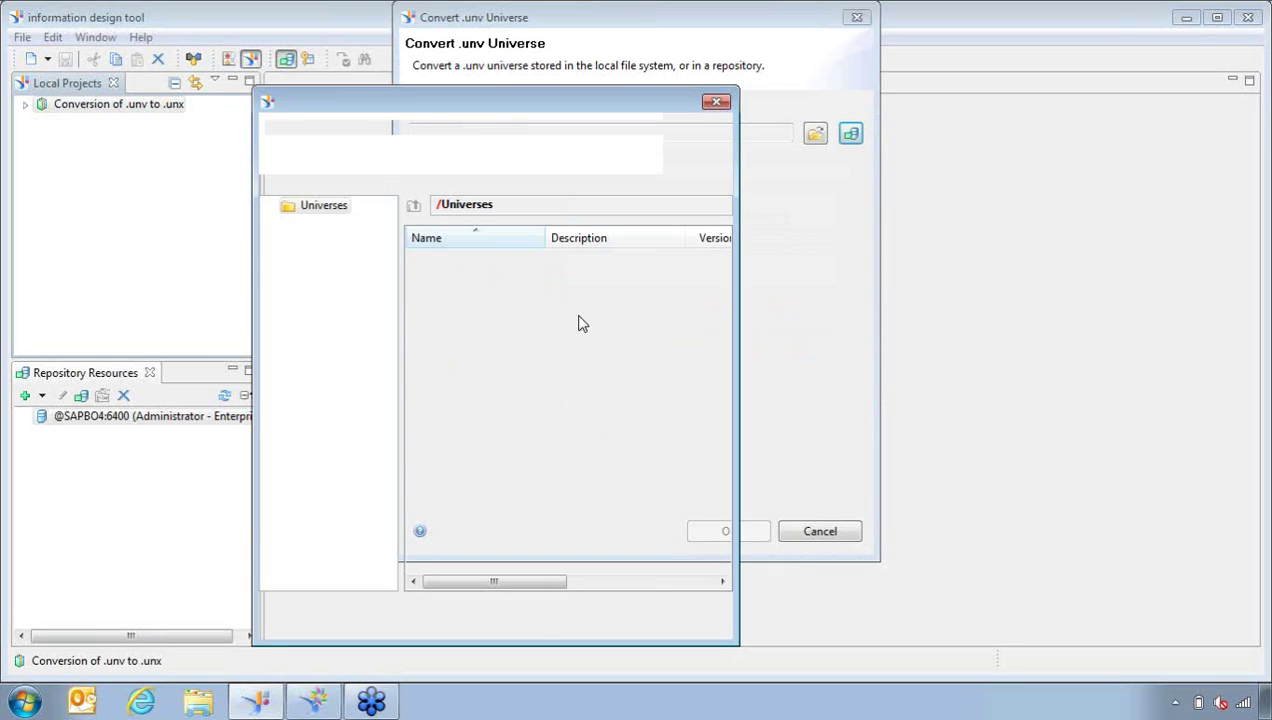
- Choose the Island Resorts Marketing universe from the webi universes folder as the universe to convert
{"action": "left_click", "coordinate": [272, 206]}
{"action": "left_click", "coordinate": [338, 244]}
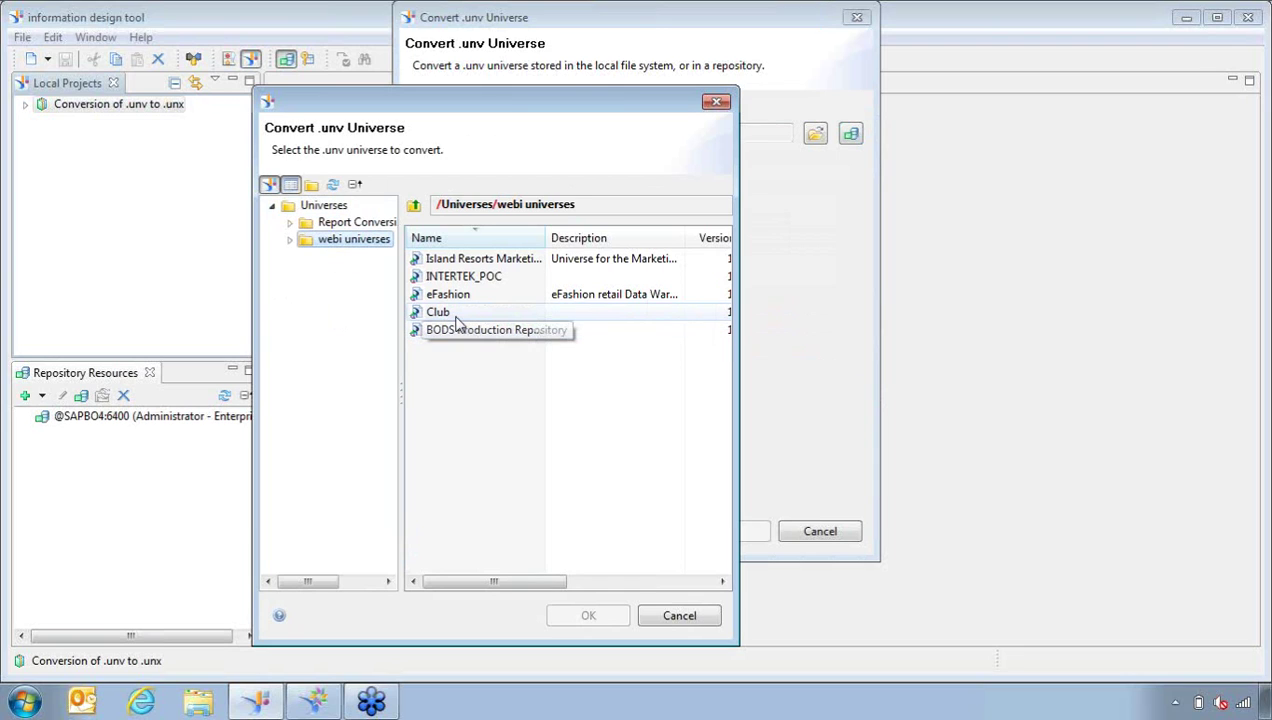
{"action": "left_click", "coordinate": [536, 260]}
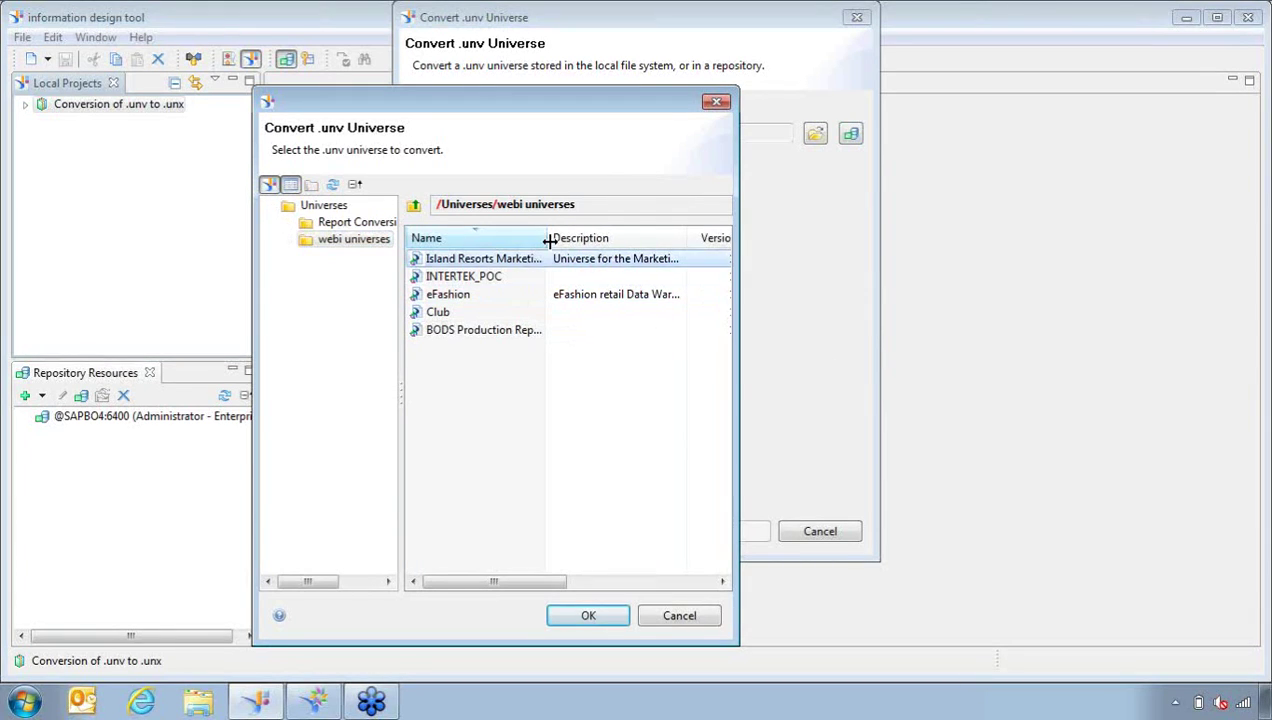
{"action": "left_click", "coordinate": [588, 615]}
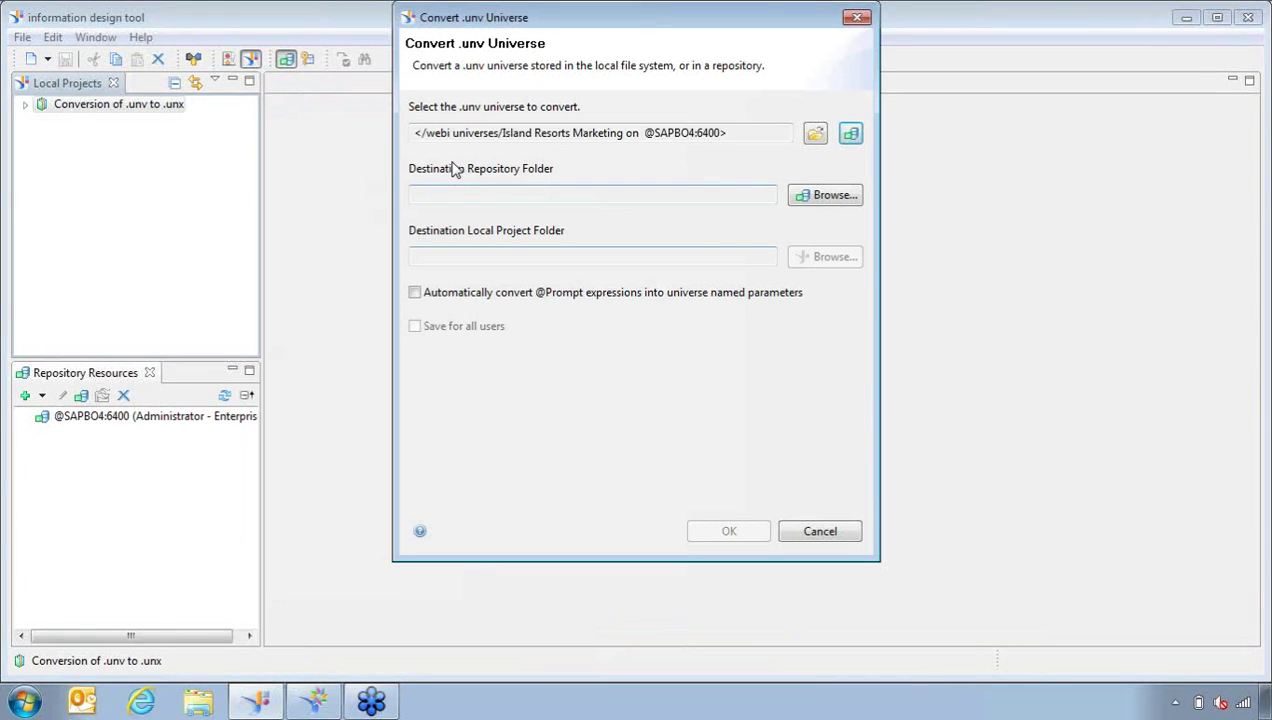
- Set the destination repository folder to Report Conversion Tool Universes
{"action": "left_click", "coordinate": [835, 195]}
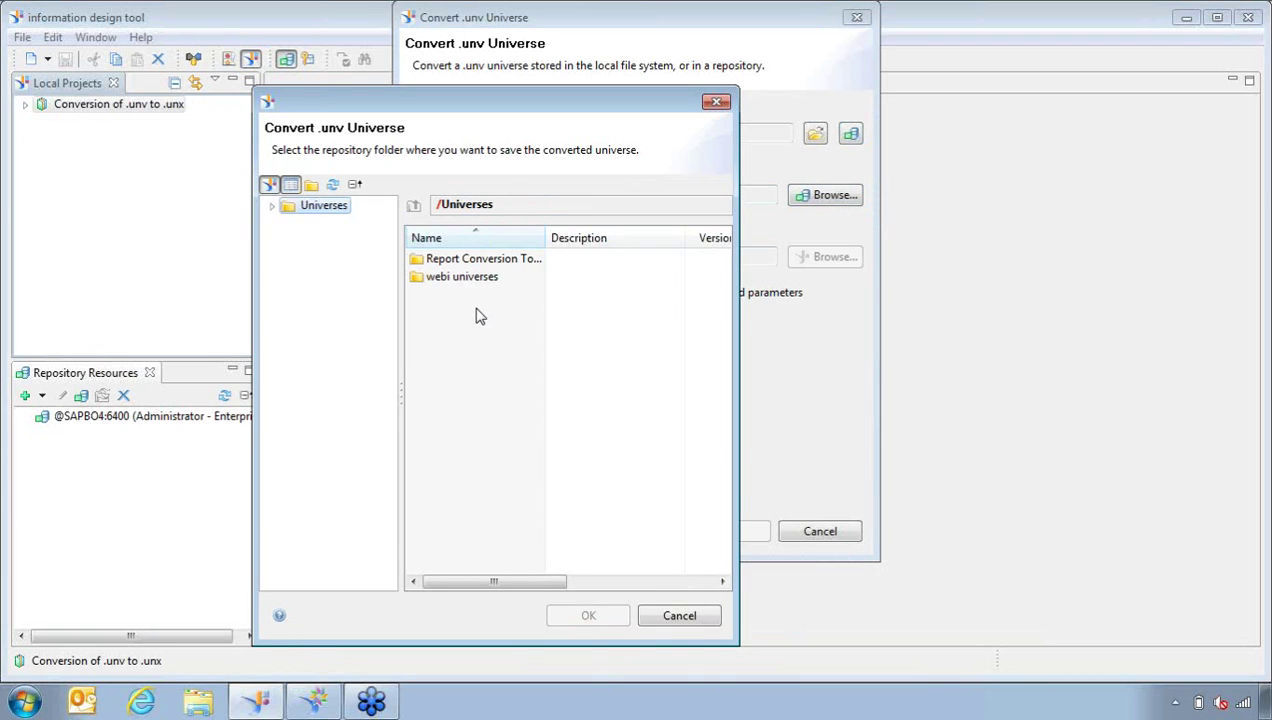
{"action": "left_click", "coordinate": [471, 260]}
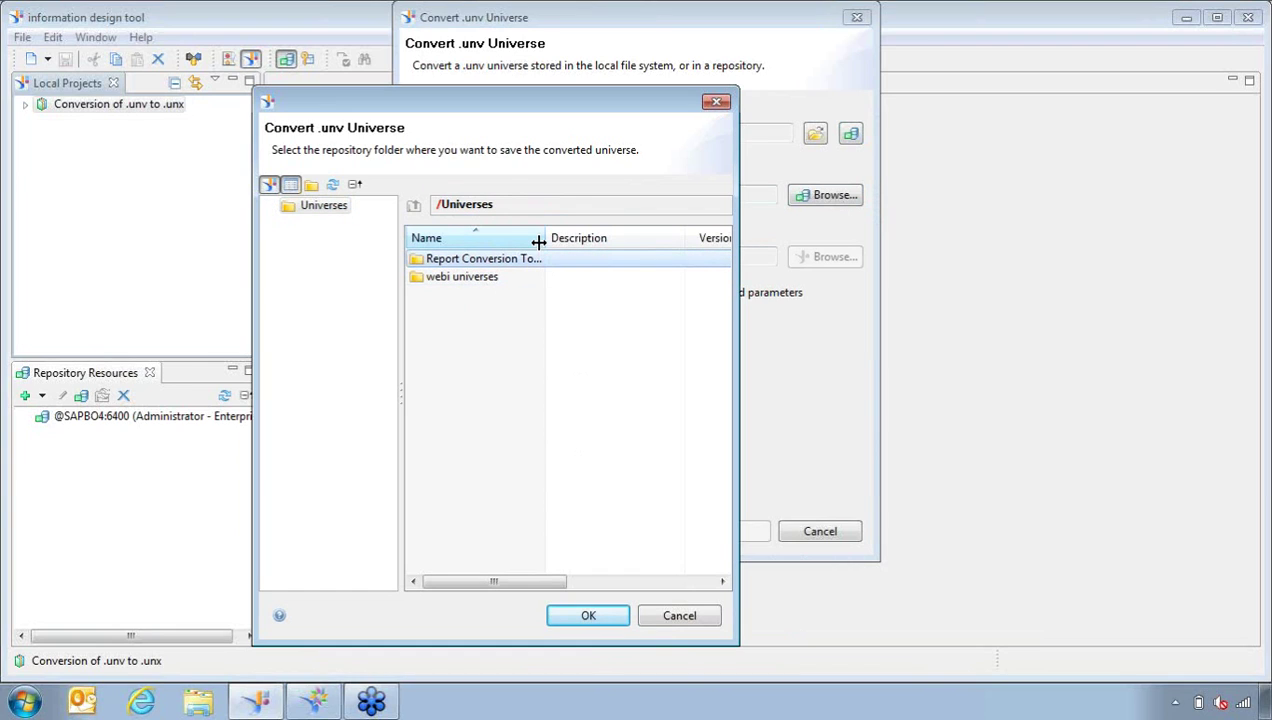
{"action": "left_click_drag", "start_coordinate": [541, 241], "coordinate": [635, 249]}
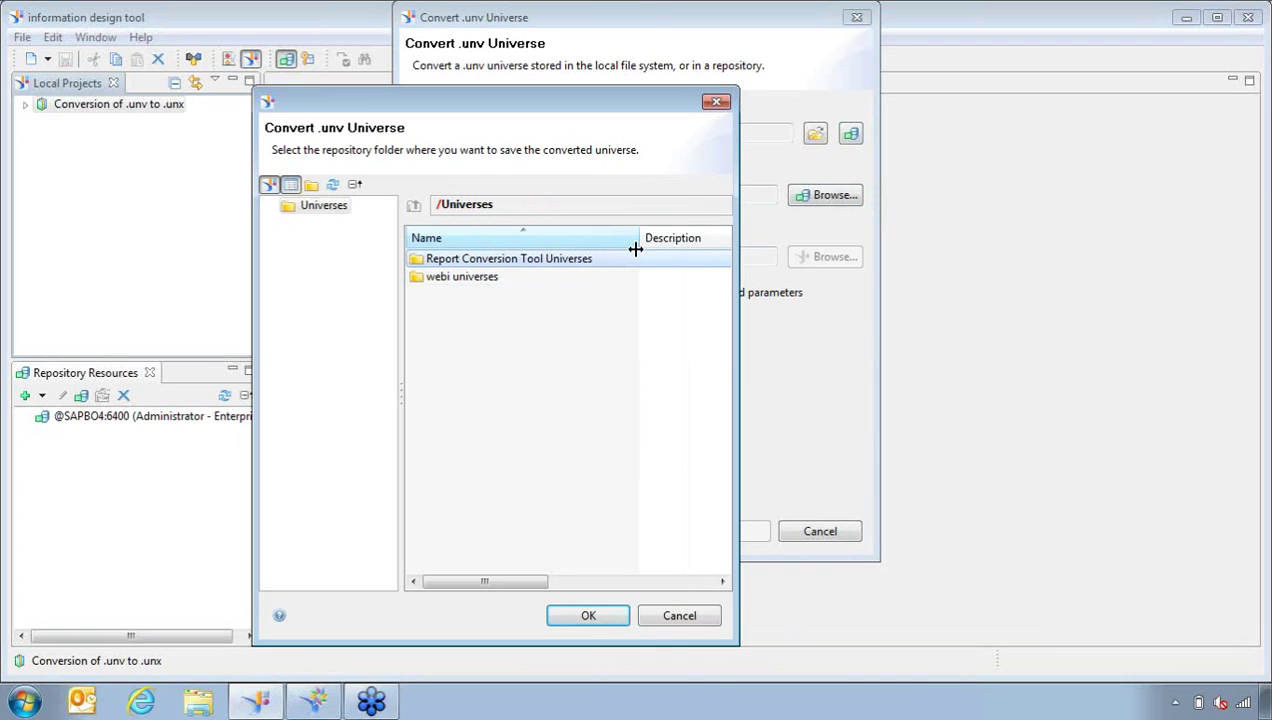
{"action": "key", "text": "Return"}
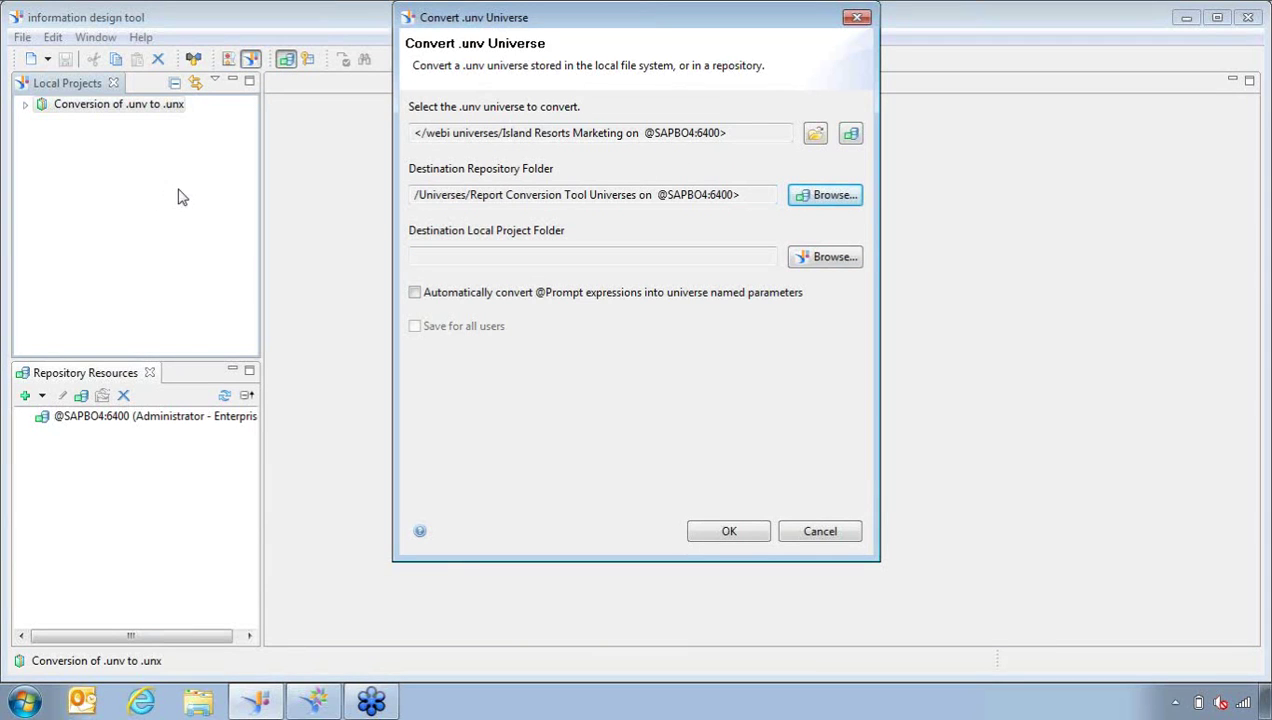
- Set the destination local project folder to "Conversion of .unv to .unx"
{"action": "left_click", "coordinate": [815, 260]}
{"action": "left_click", "coordinate": [565, 166]}
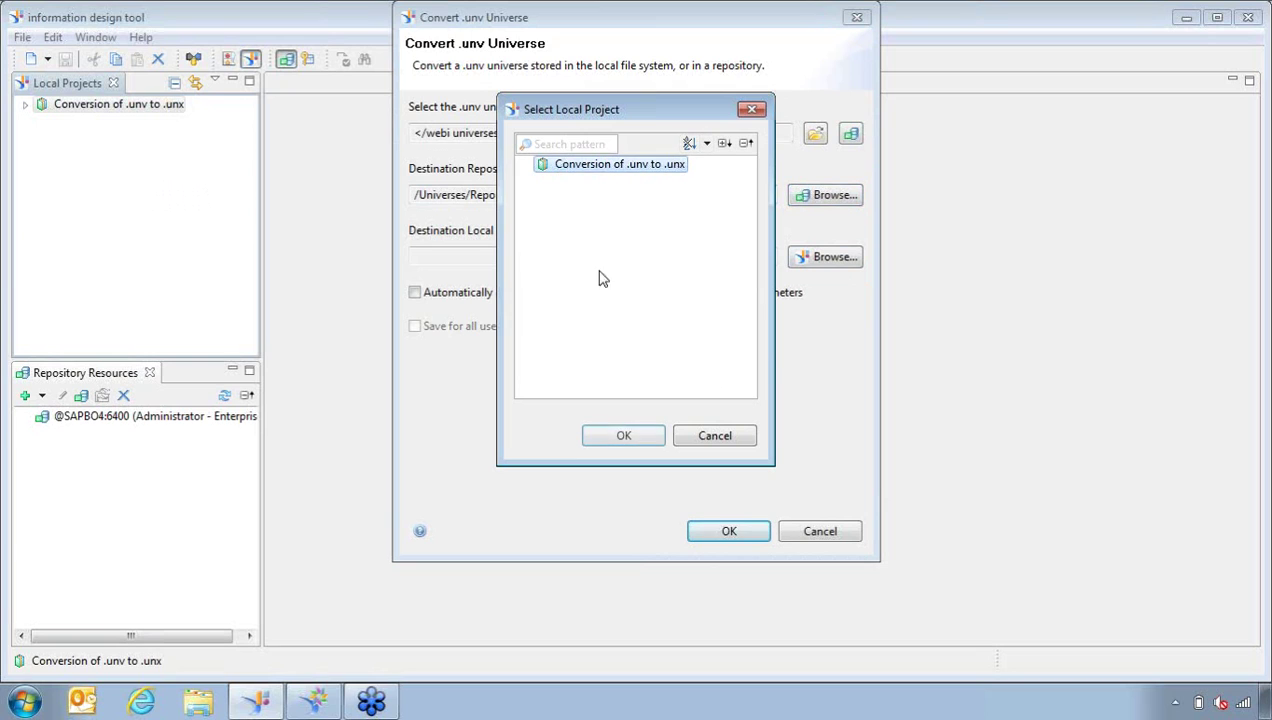
{"action": "left_click", "coordinate": [622, 440]}
{"action": "left_click", "coordinate": [415, 292]}
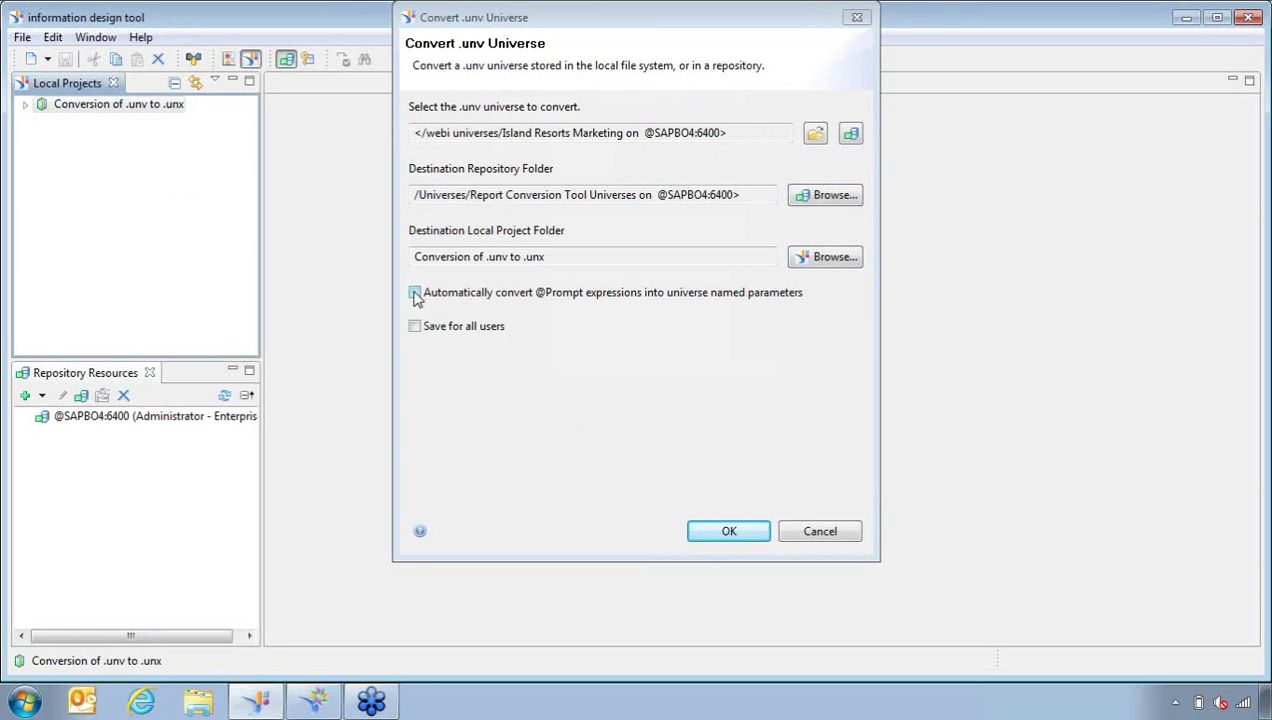
{"action": "left_click", "coordinate": [415, 326]}
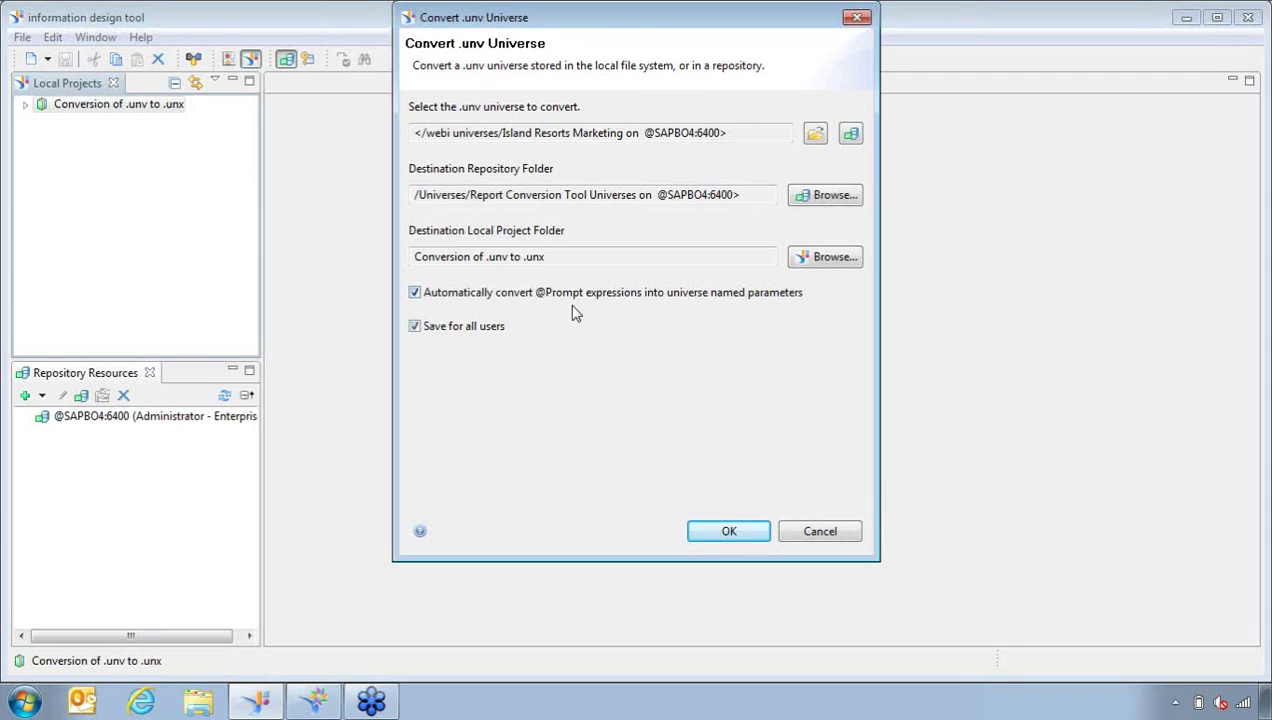
{"action": "left_click", "coordinate": [729, 531]}
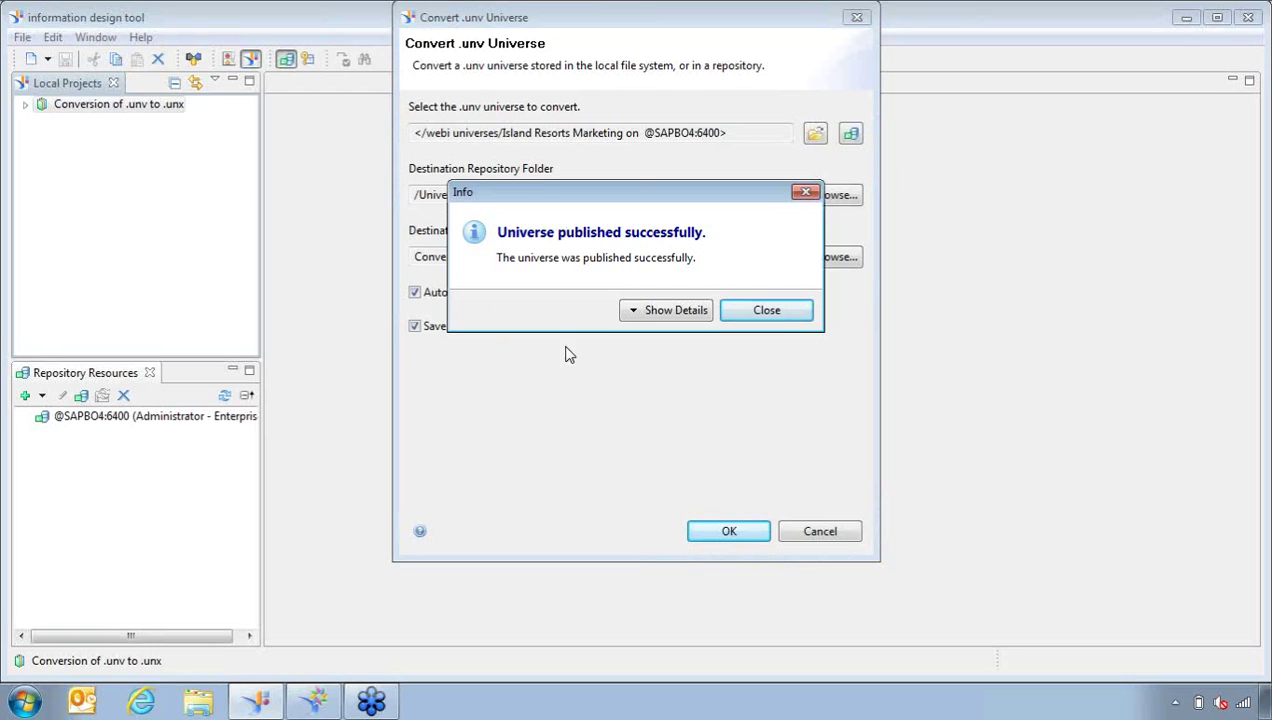
{"action": "left_click", "coordinate": [766, 314]}
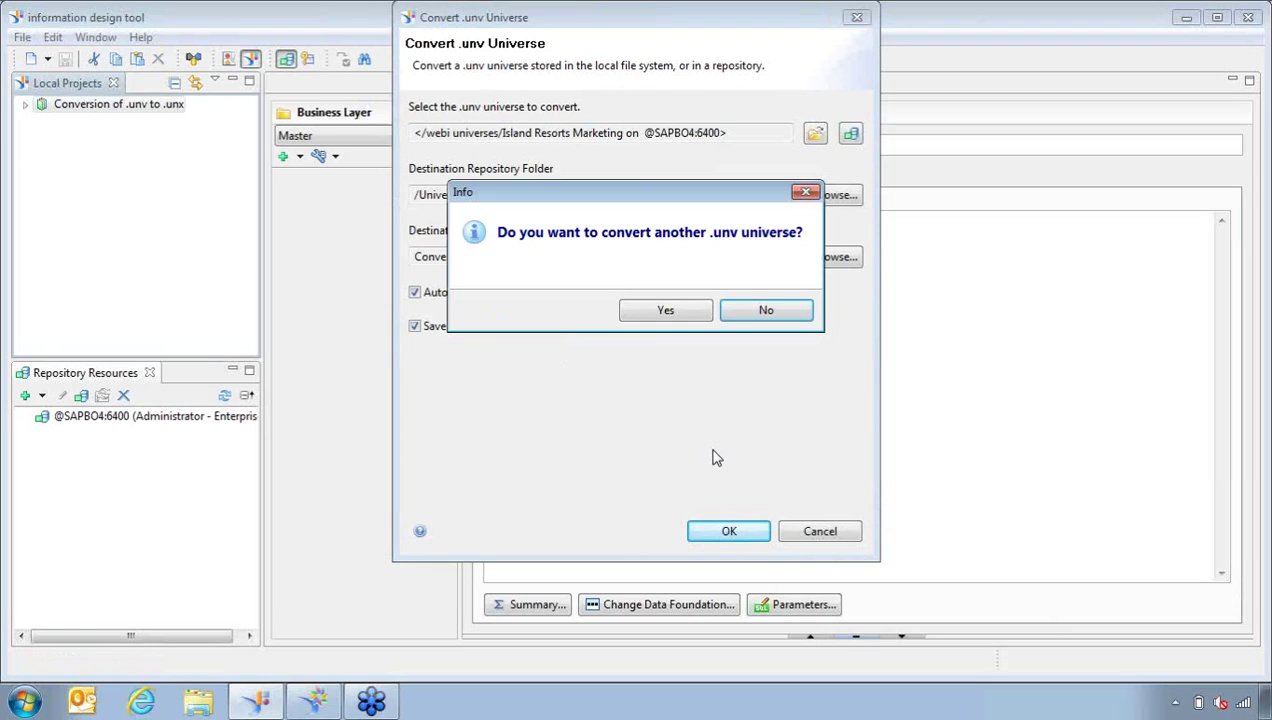
{"action": "left_click", "coordinate": [766, 312]}
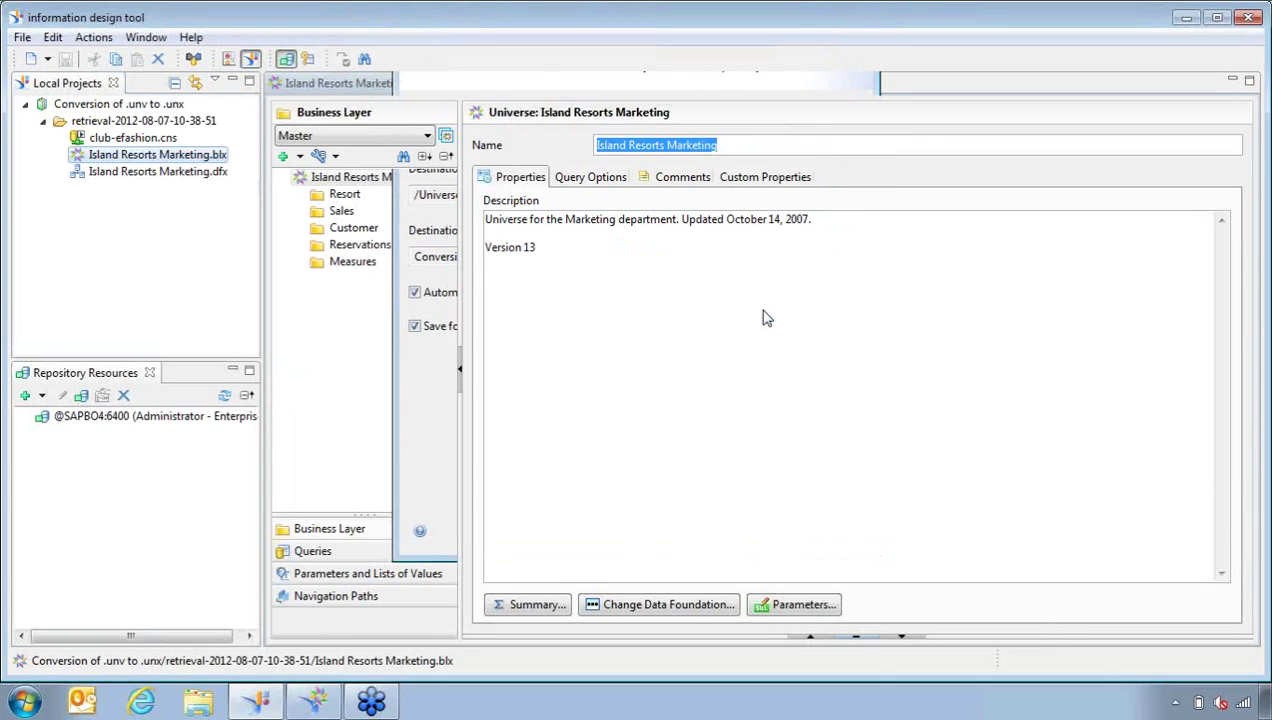
- Examine the converted project's connection (.cns), business layer (.blx) and data foundation (.dfx) files
{"action": "left_click", "coordinate": [105, 105]}
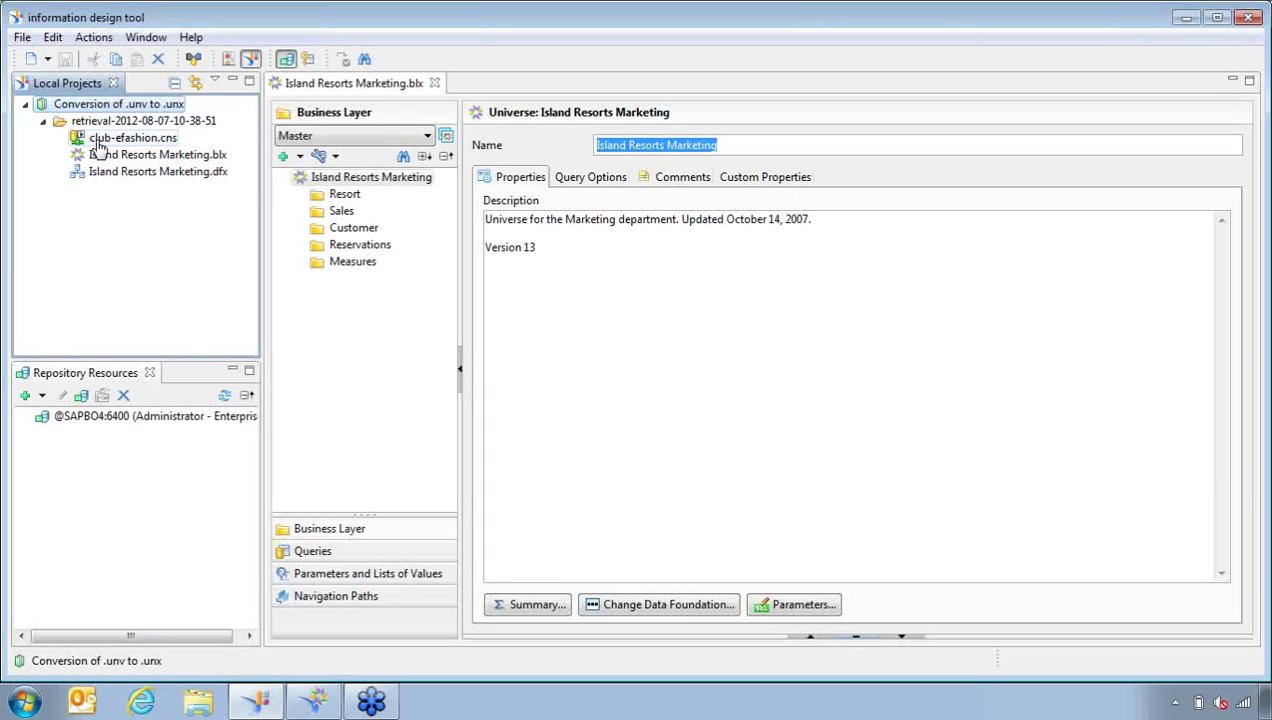
{"action": "left_click", "coordinate": [98, 140]}
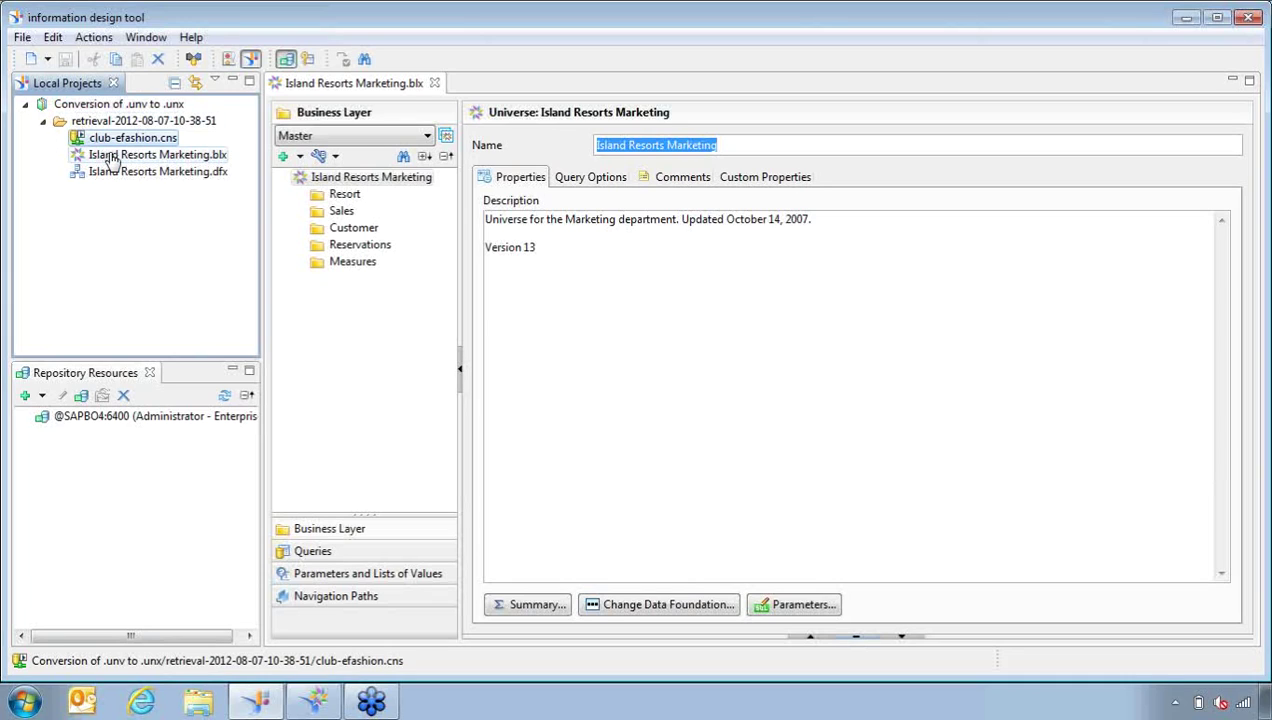
{"action": "left_click", "coordinate": [112, 160]}
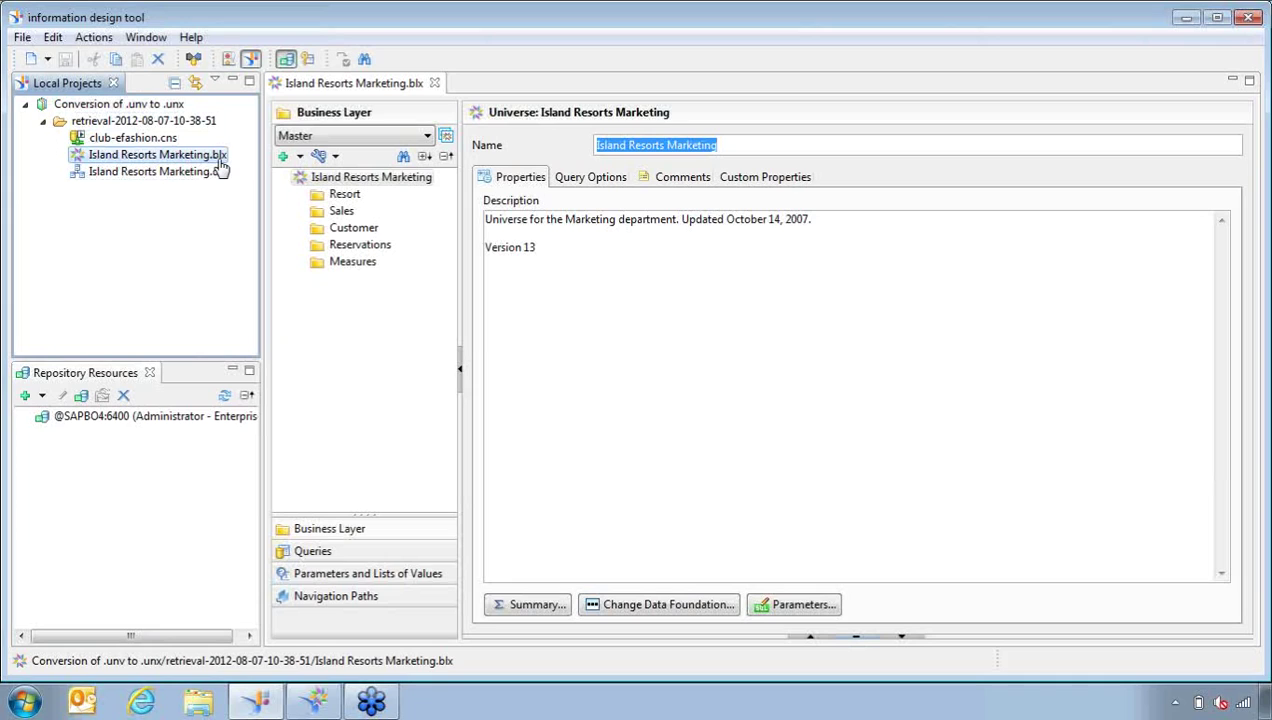
{"action": "left_click", "coordinate": [175, 180]}
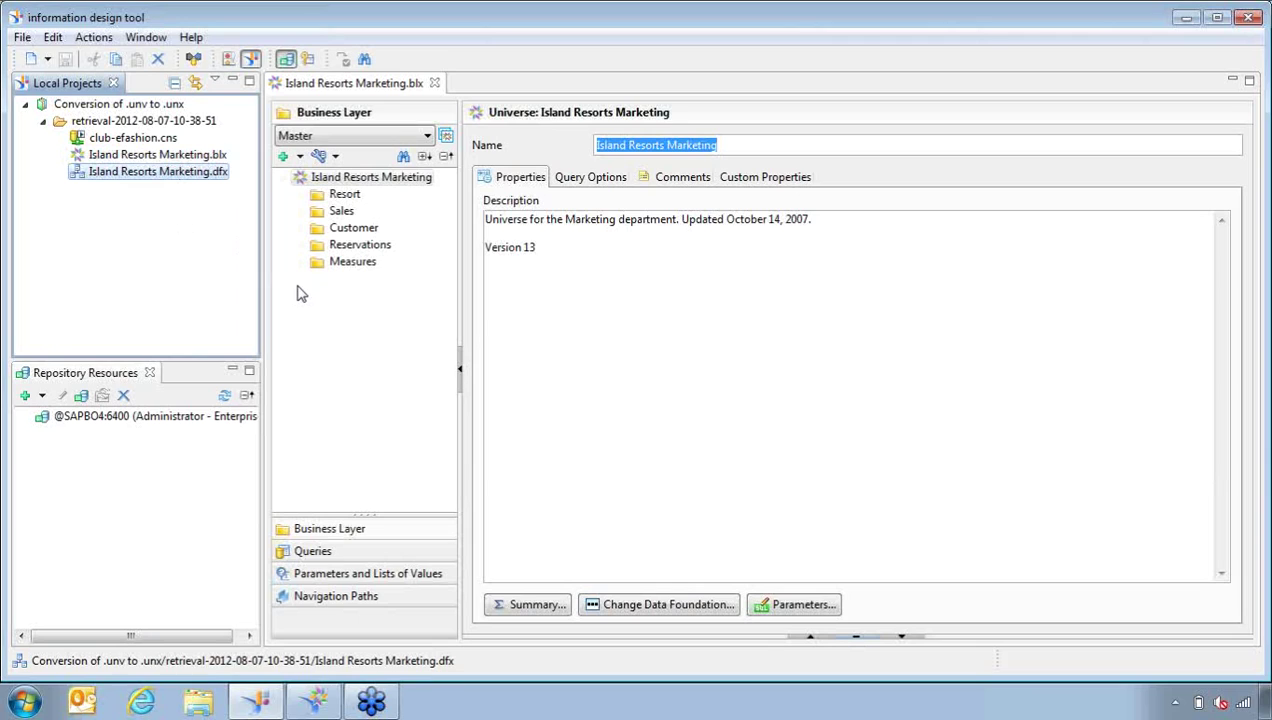
{"action": "left_click", "coordinate": [160, 155]}
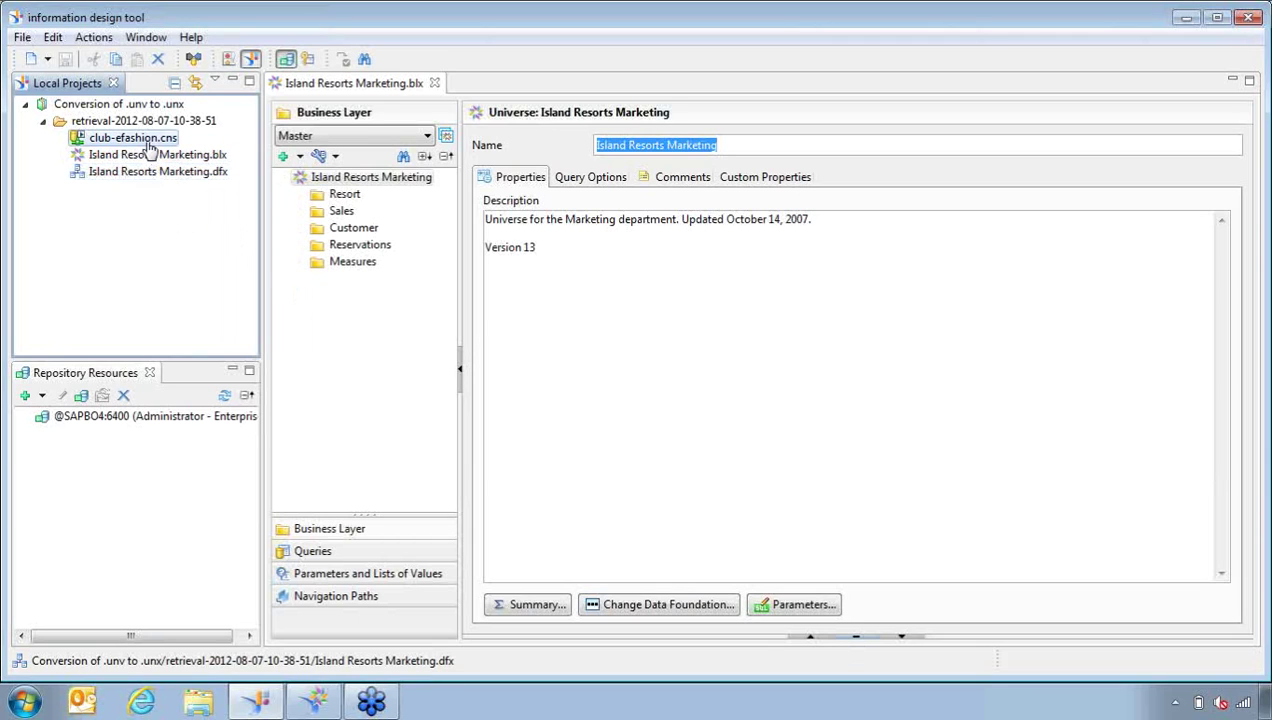
{"action": "left_click", "coordinate": [141, 174]}
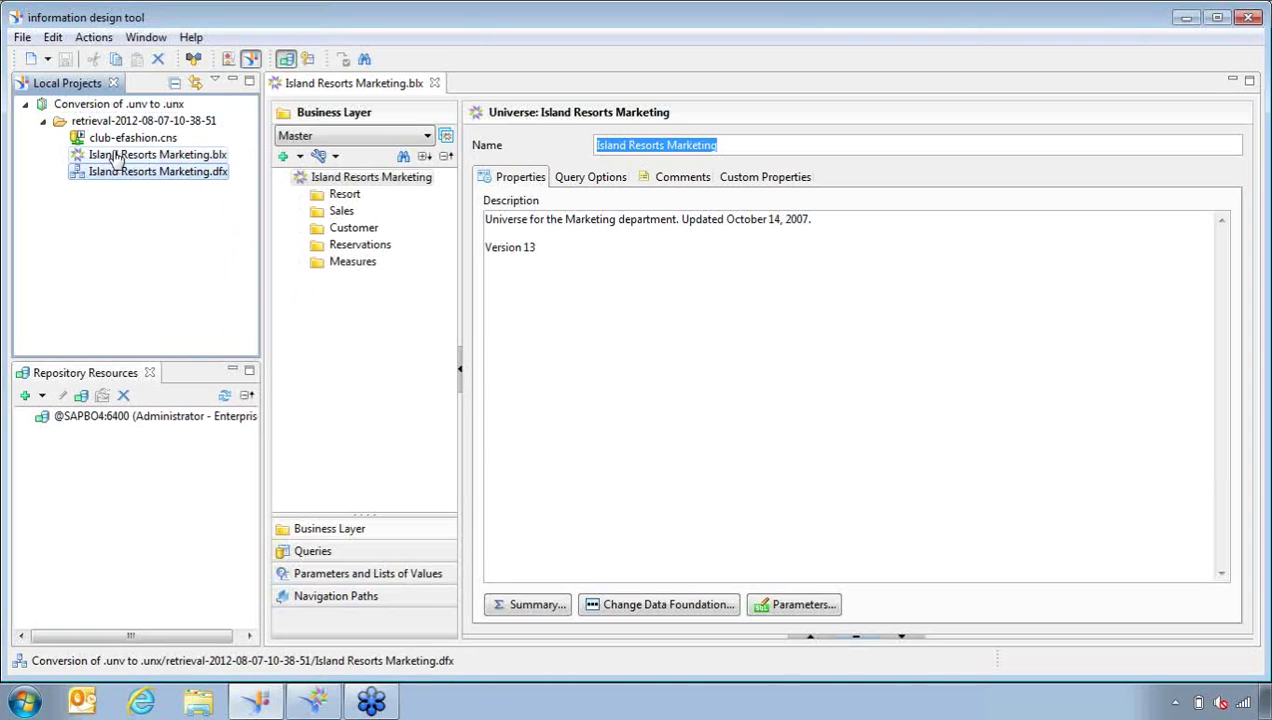
- Start another .unv conversion from the repository and choose the eFashion universe in the webi universes folder as its source
{"action": "left_click", "coordinate": [100, 104]}
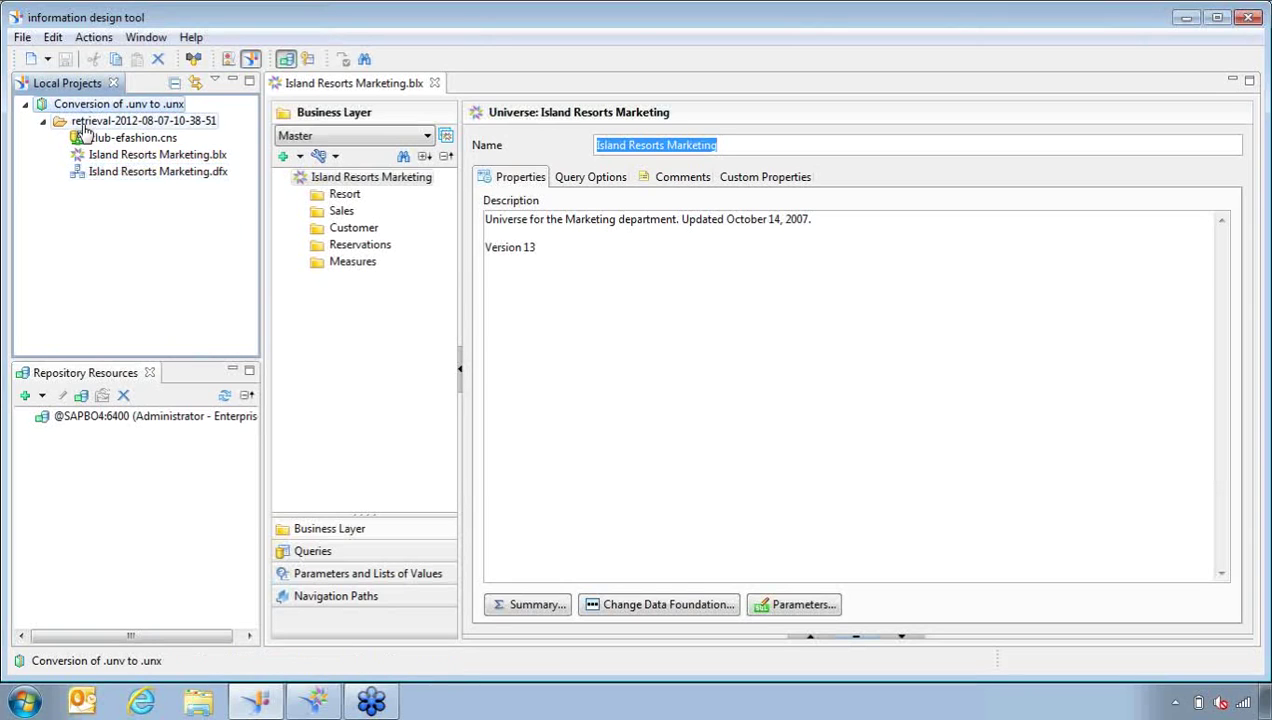
{"action": "left_click", "coordinate": [28, 38]}
{"action": "left_click", "coordinate": [88, 268]}
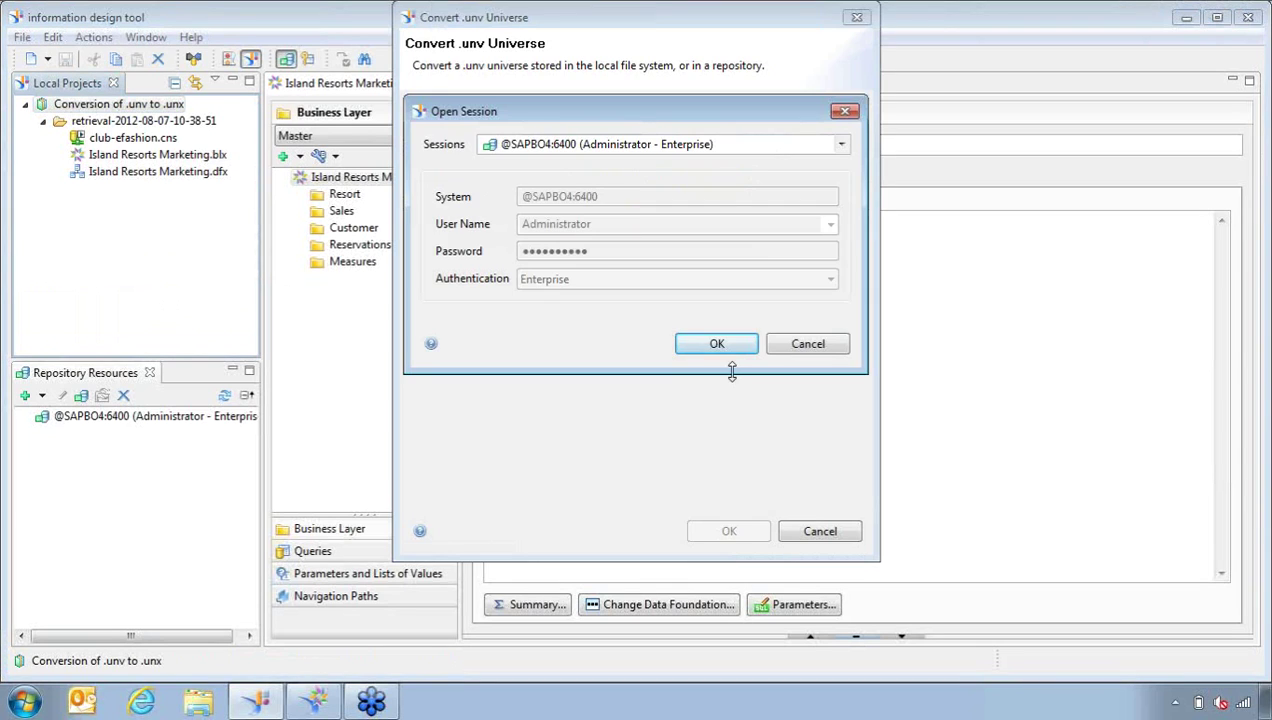
{"action": "left_click", "coordinate": [712, 347]}
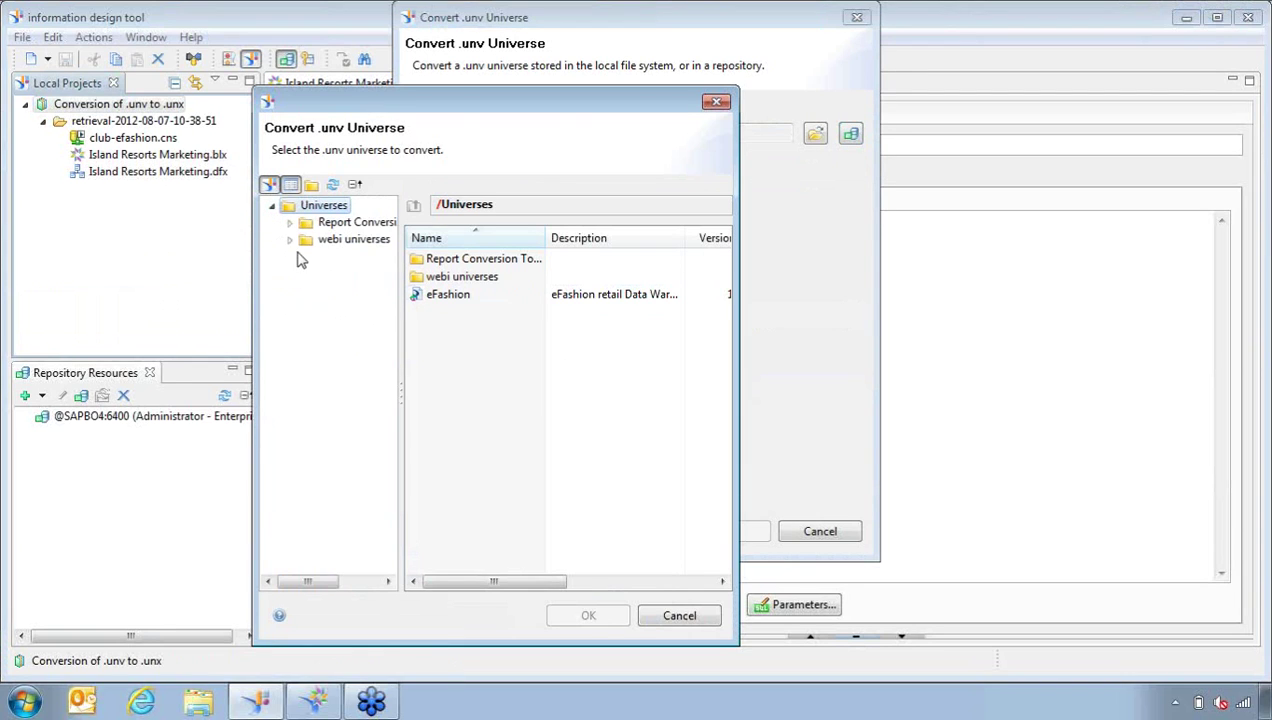
{"action": "left_click", "coordinate": [340, 240]}
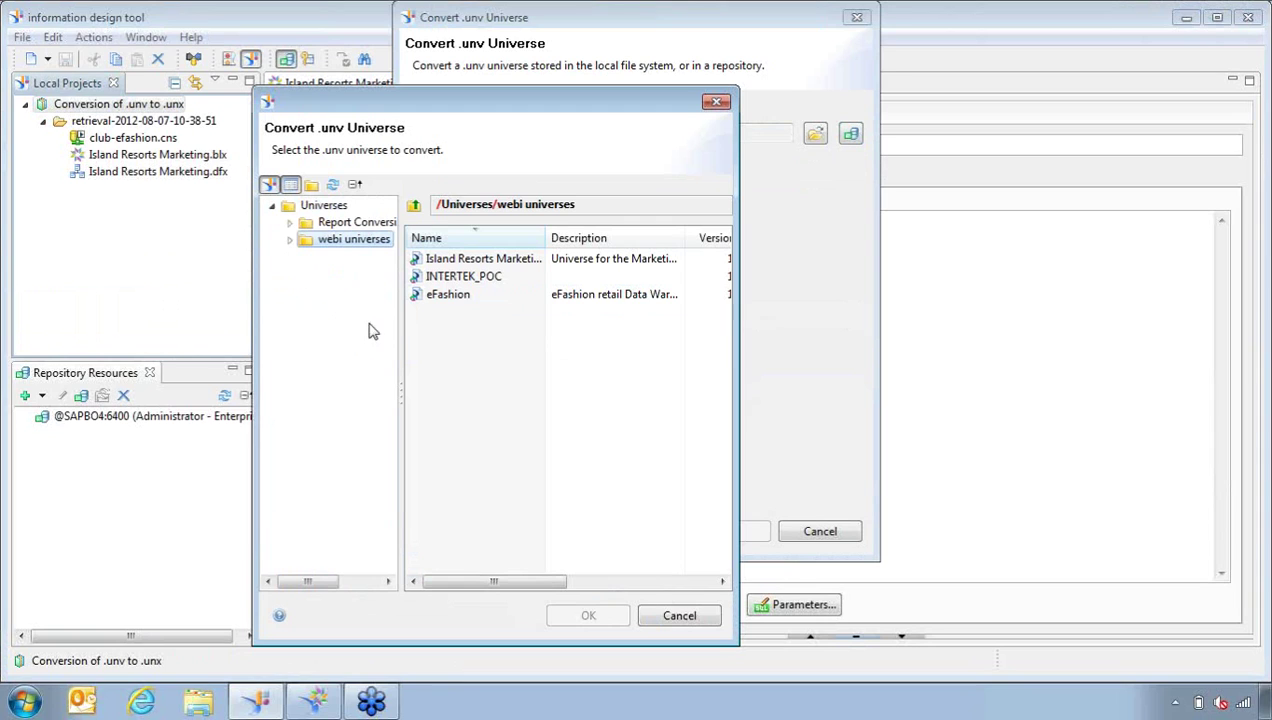
{"action": "left_click", "coordinate": [460, 297]}
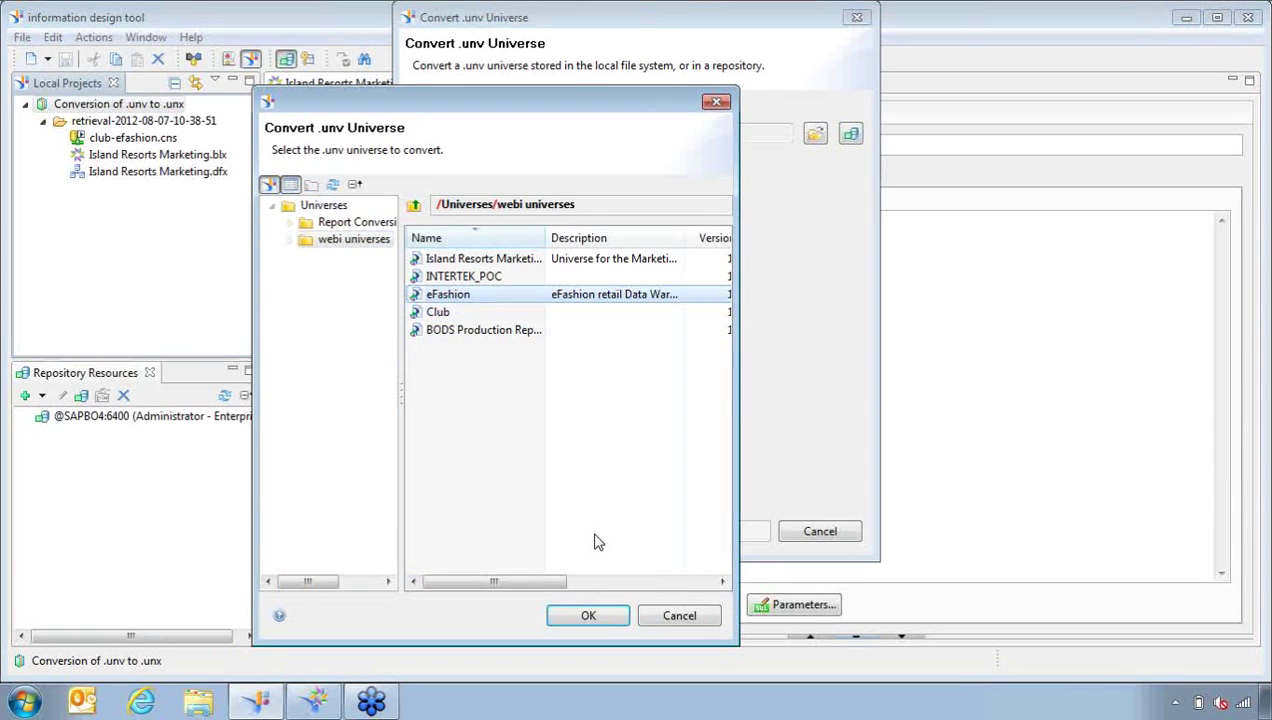
{"action": "left_click", "coordinate": [592, 618]}
- Set the destination repository folder to Report Conversion Tool Universes and the local project folder to "Conversion of .unv to .unx"
{"action": "left_click", "coordinate": [825, 194]}
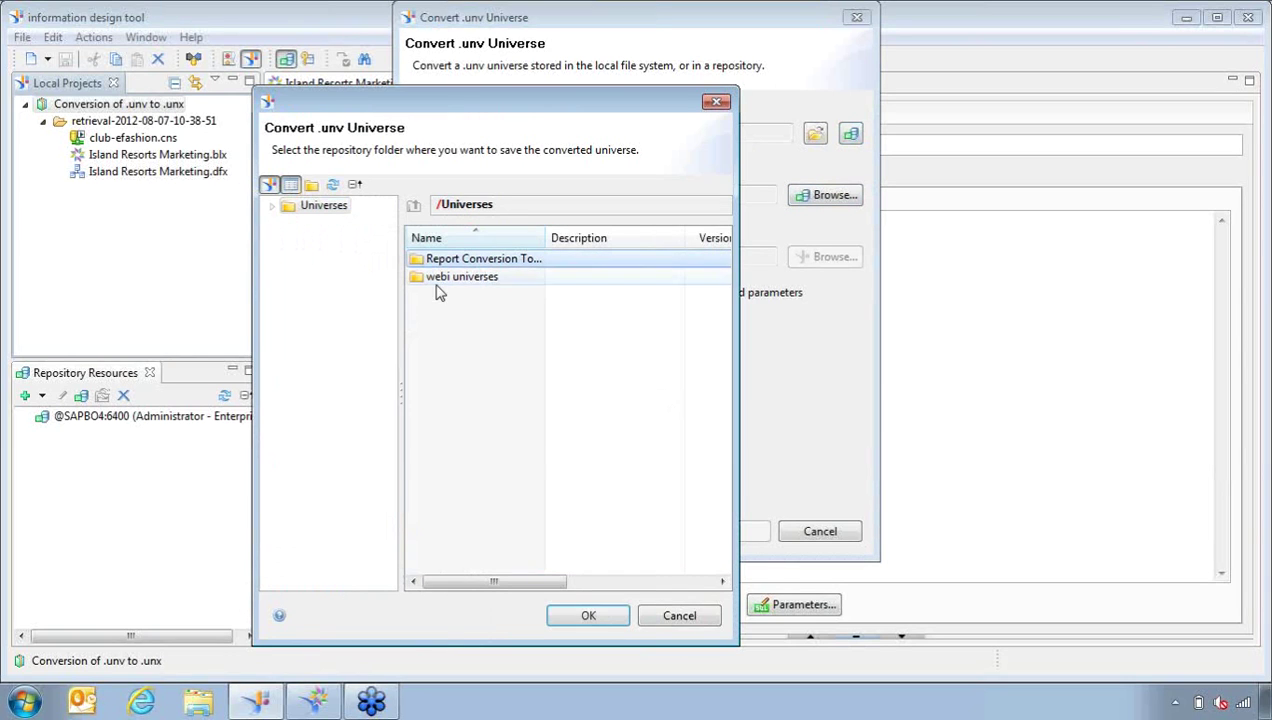
{"action": "left_click", "coordinate": [583, 622]}
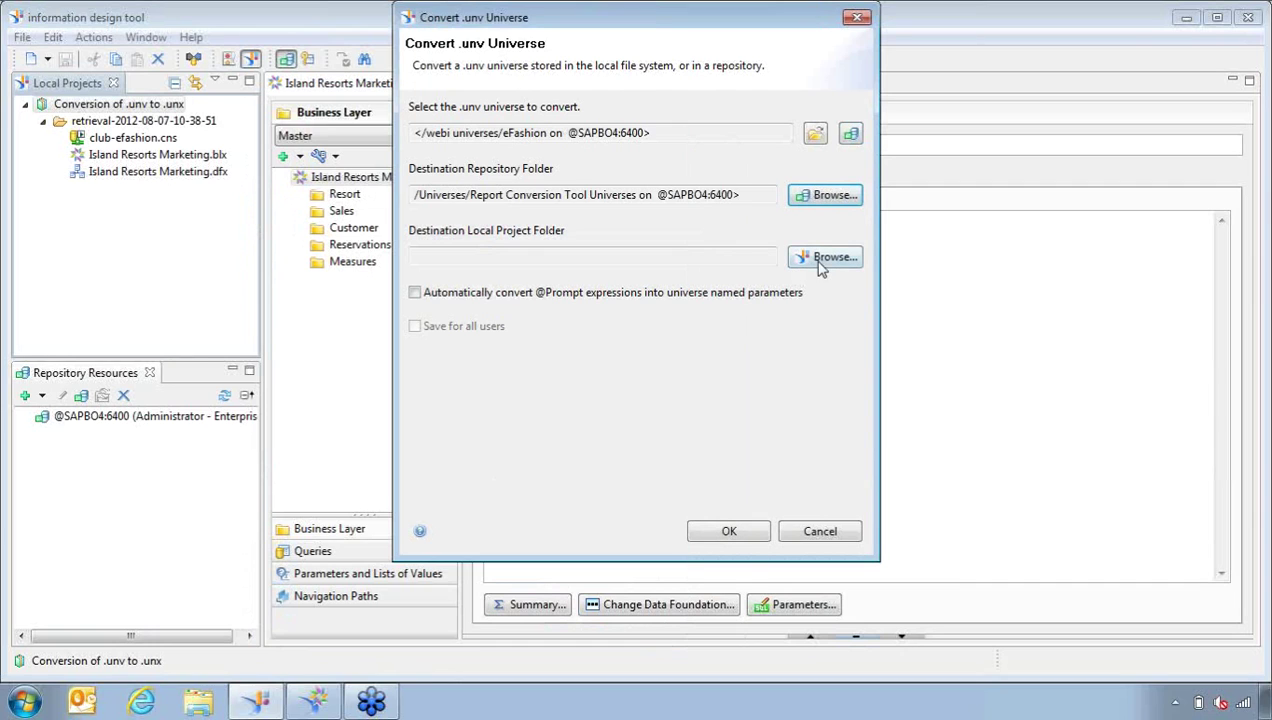
{"action": "left_click", "coordinate": [828, 258]}
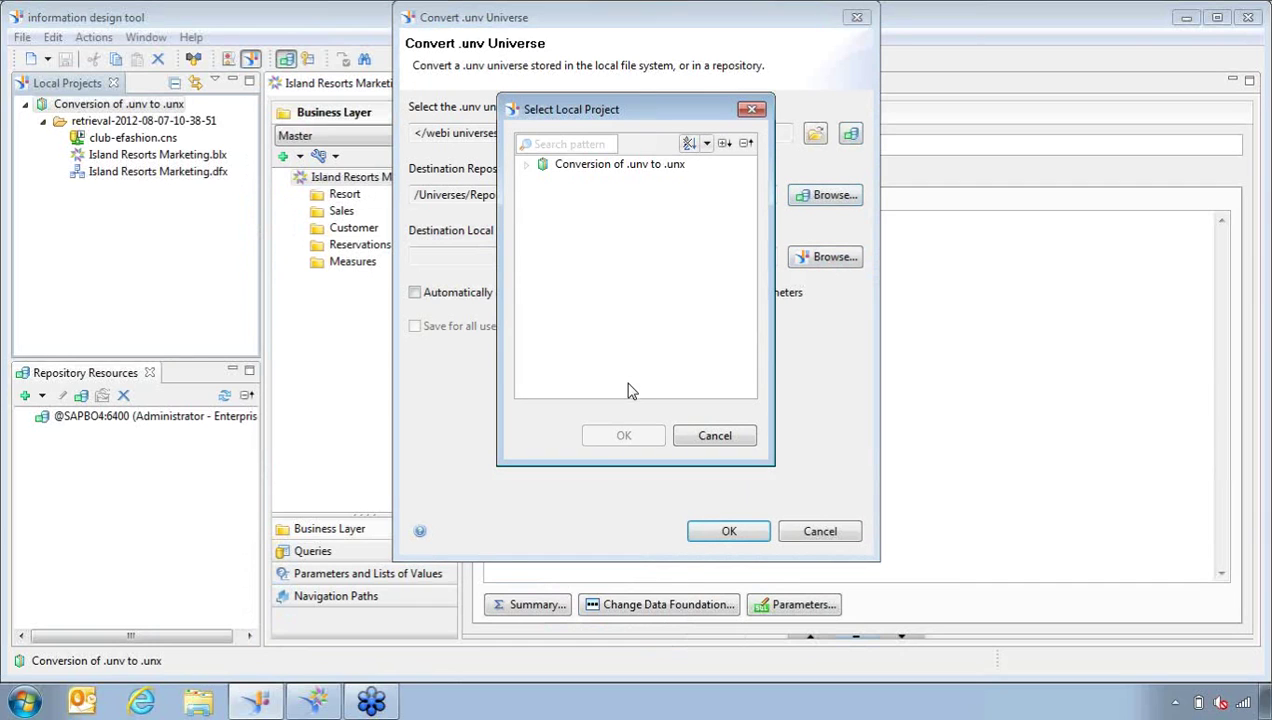
{"action": "left_click", "coordinate": [580, 166]}
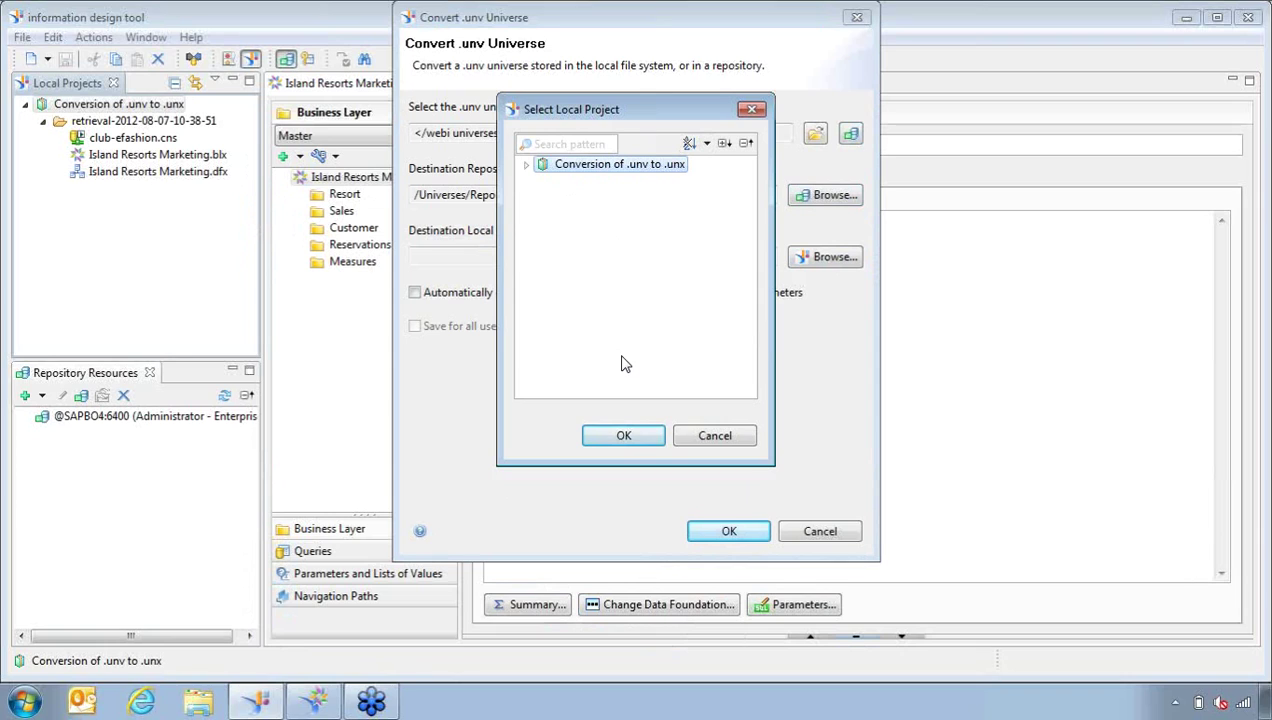
{"action": "left_click", "coordinate": [623, 440]}
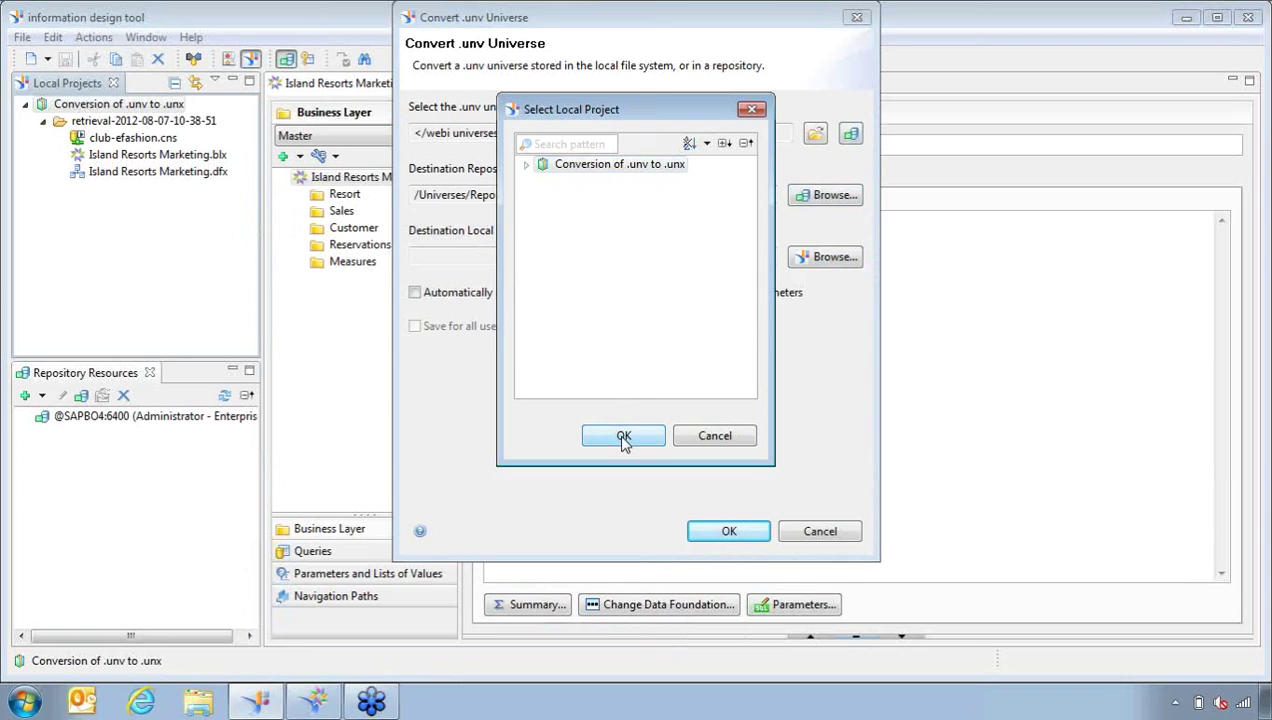
{"action": "left_click", "coordinate": [415, 292]}
{"action": "left_click", "coordinate": [415, 326]}
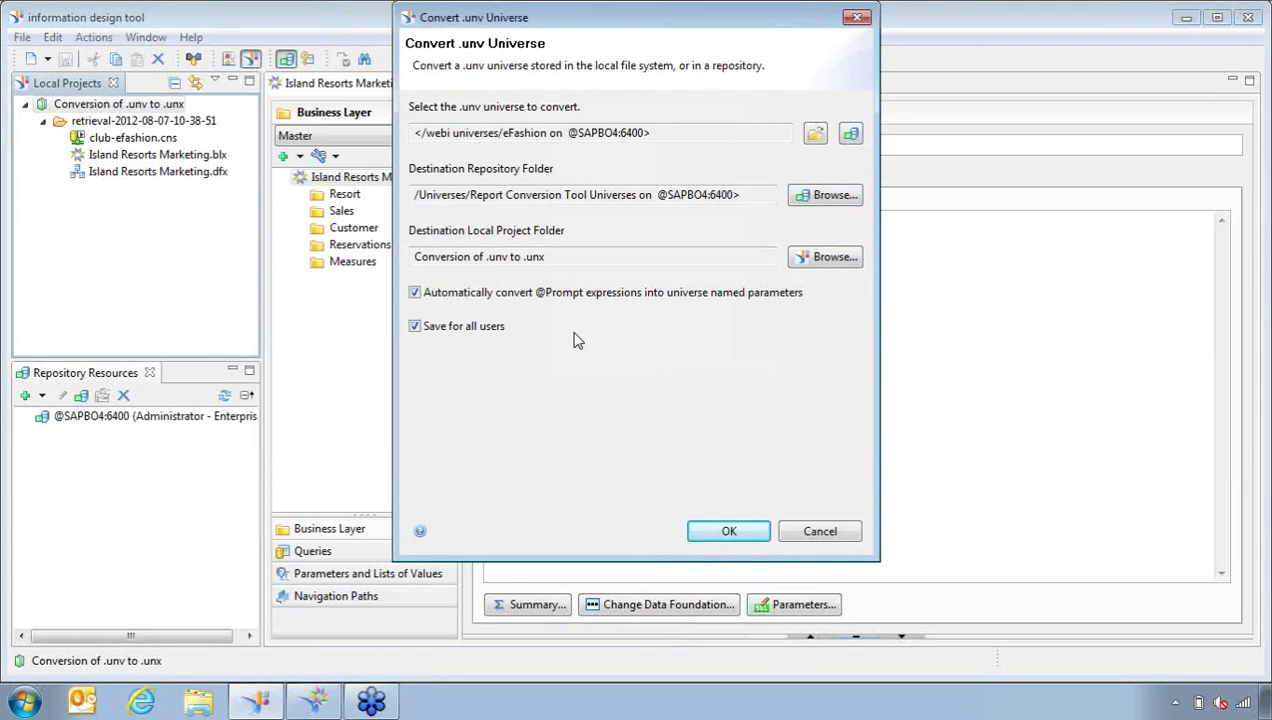
{"action": "left_click", "coordinate": [729, 531]}
{"action": "left_click", "coordinate": [773, 312]}
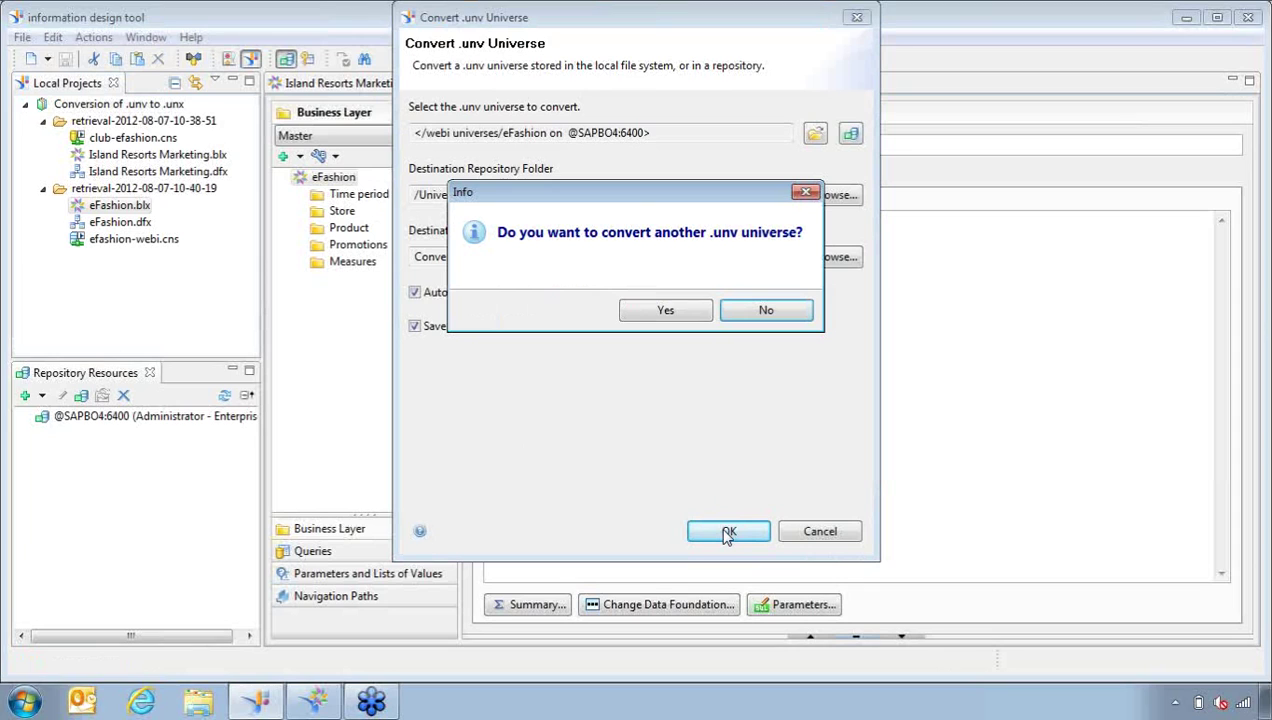
{"action": "left_click", "coordinate": [760, 311]}
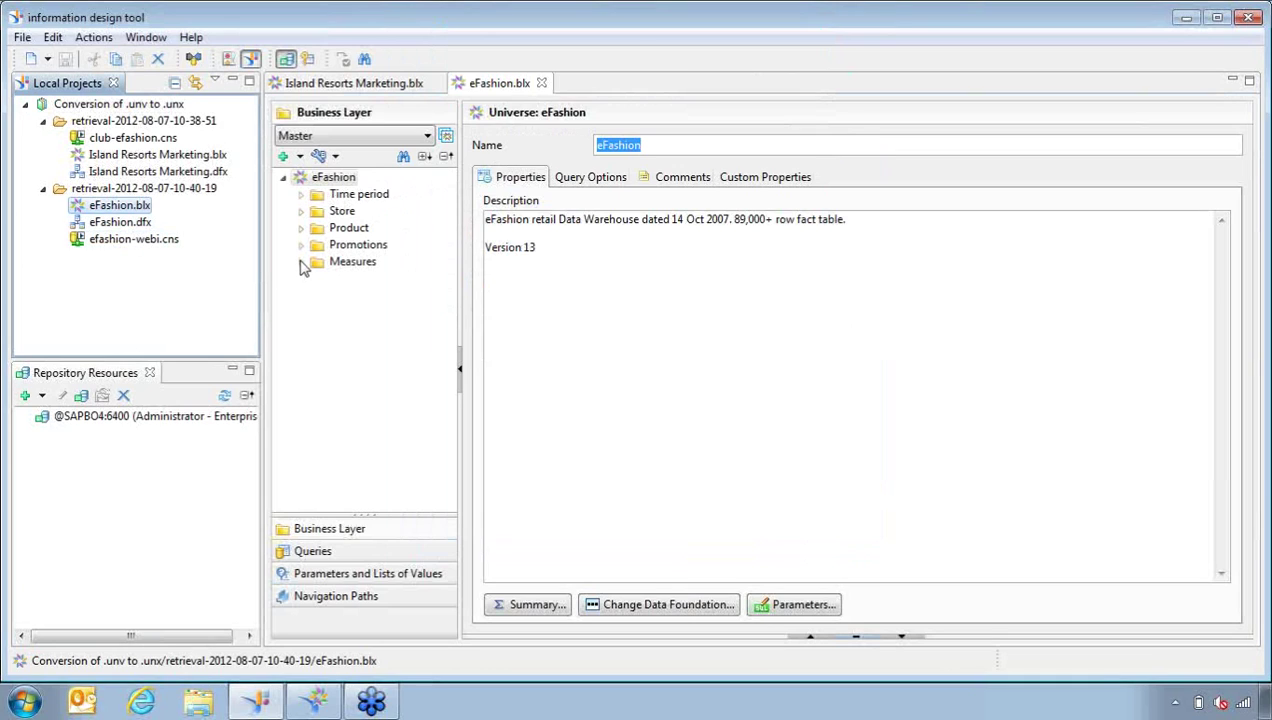
- Open the club-efashion.cns connection shortcut for review, and return to the Island Resorts Marketing.blx business layer
{"action": "left_click", "coordinate": [347, 88]}
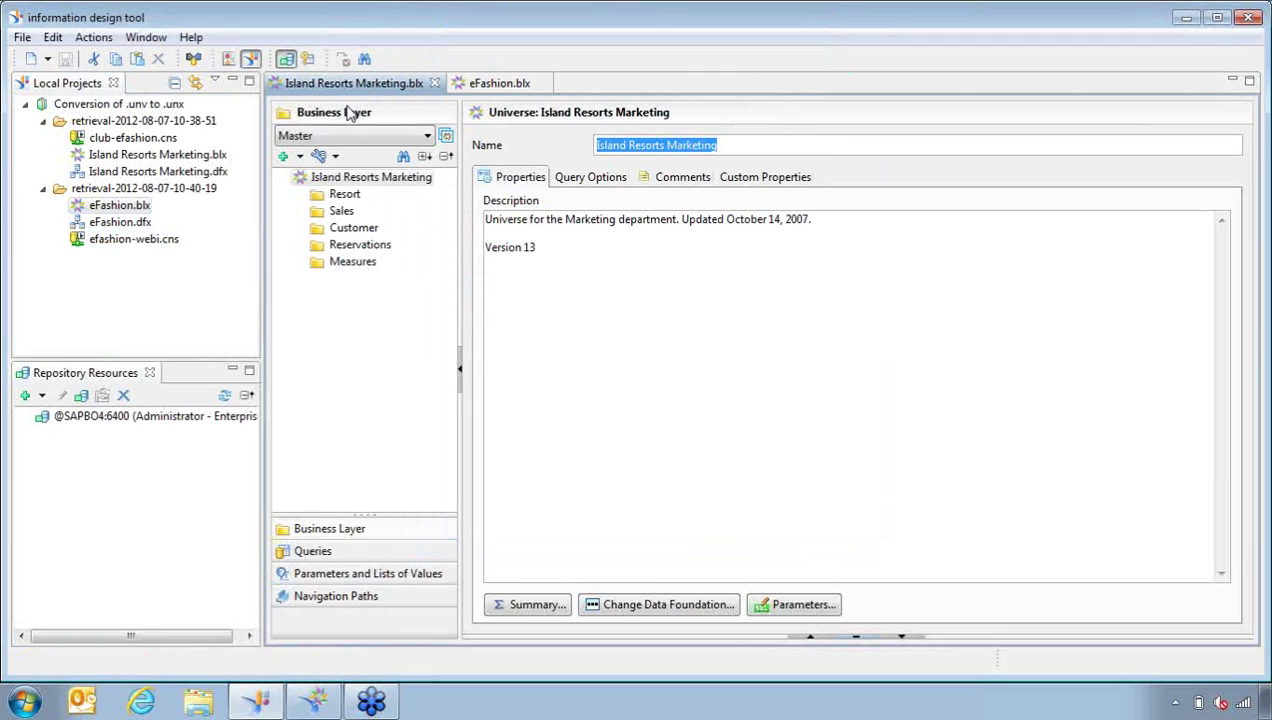
{"action": "double_click", "coordinate": [130, 138]}
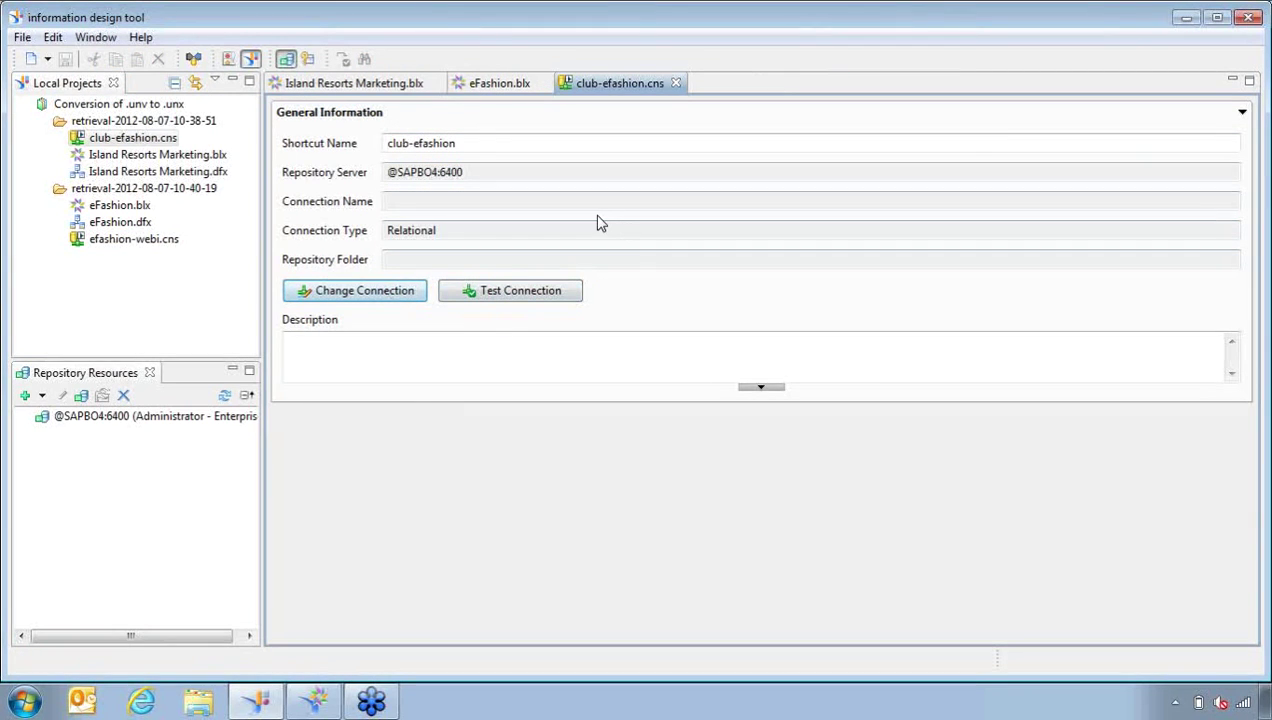
{"action": "left_click", "coordinate": [170, 157]}
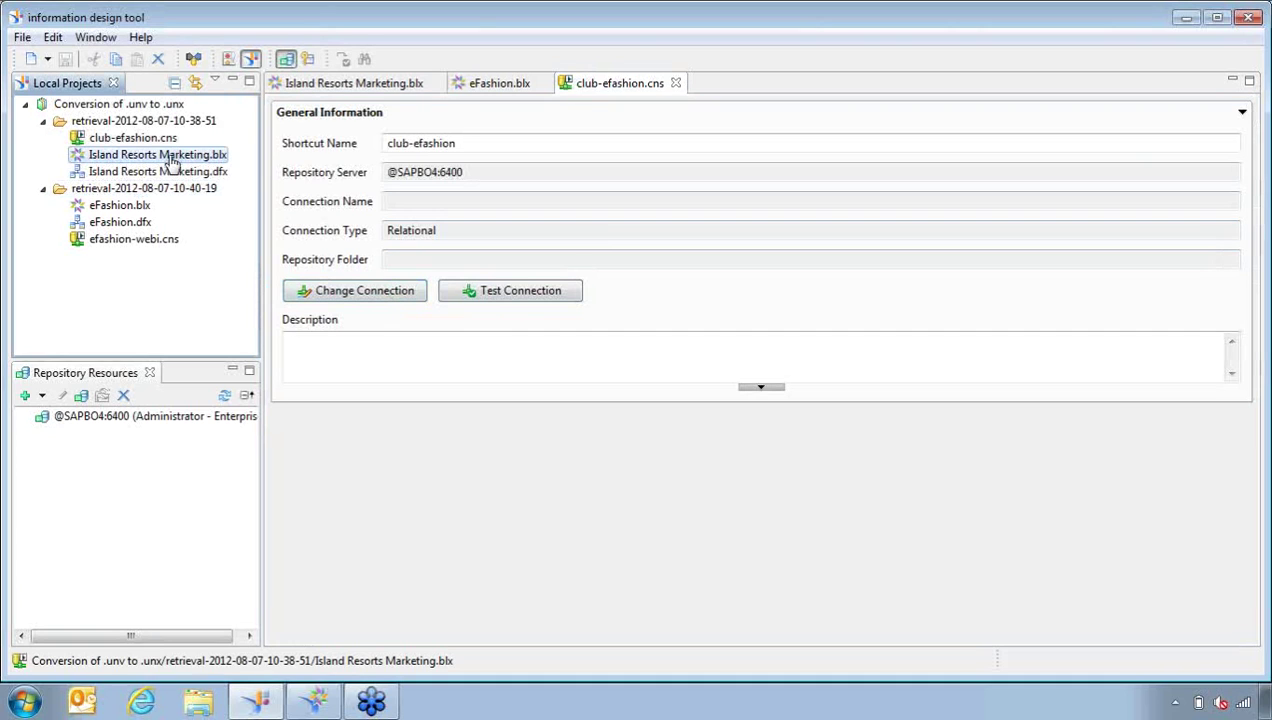
{"action": "double_click", "coordinate": [160, 155]}
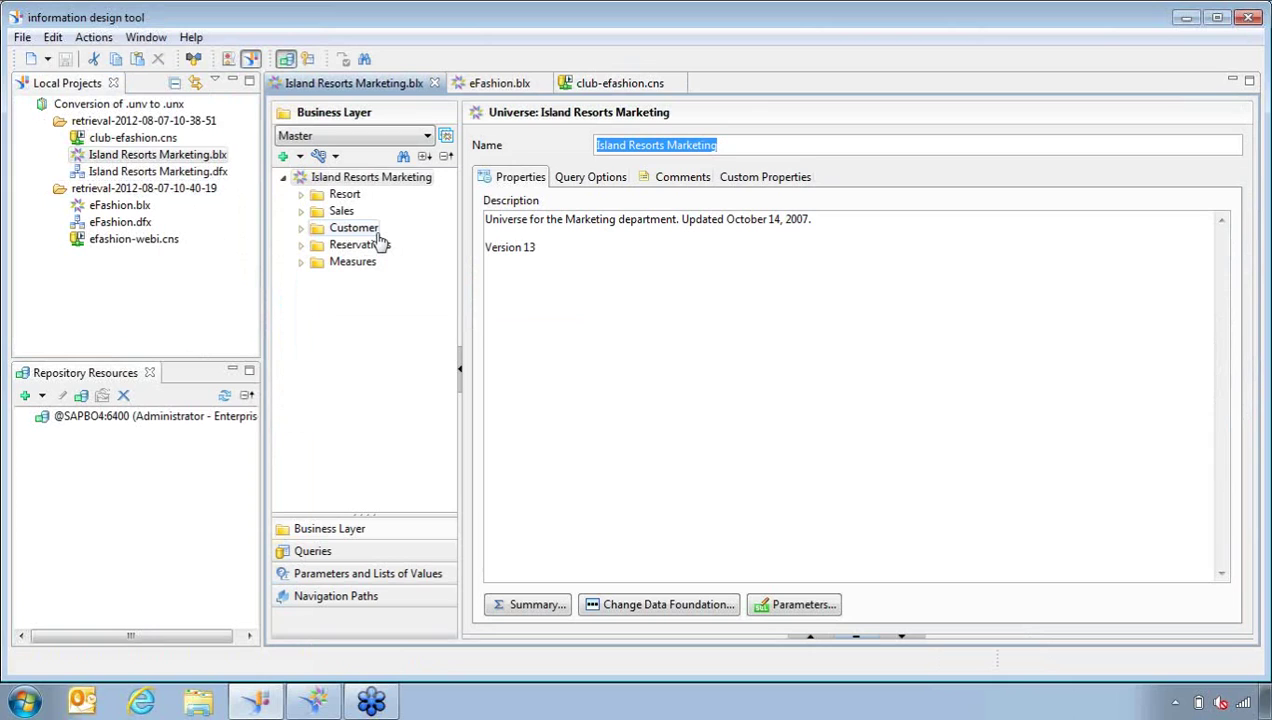
- Review the Resort and Customer folders of the Island Resorts Marketing business layer, plus its parameters and lists of values
{"action": "left_click", "coordinate": [300, 194]}
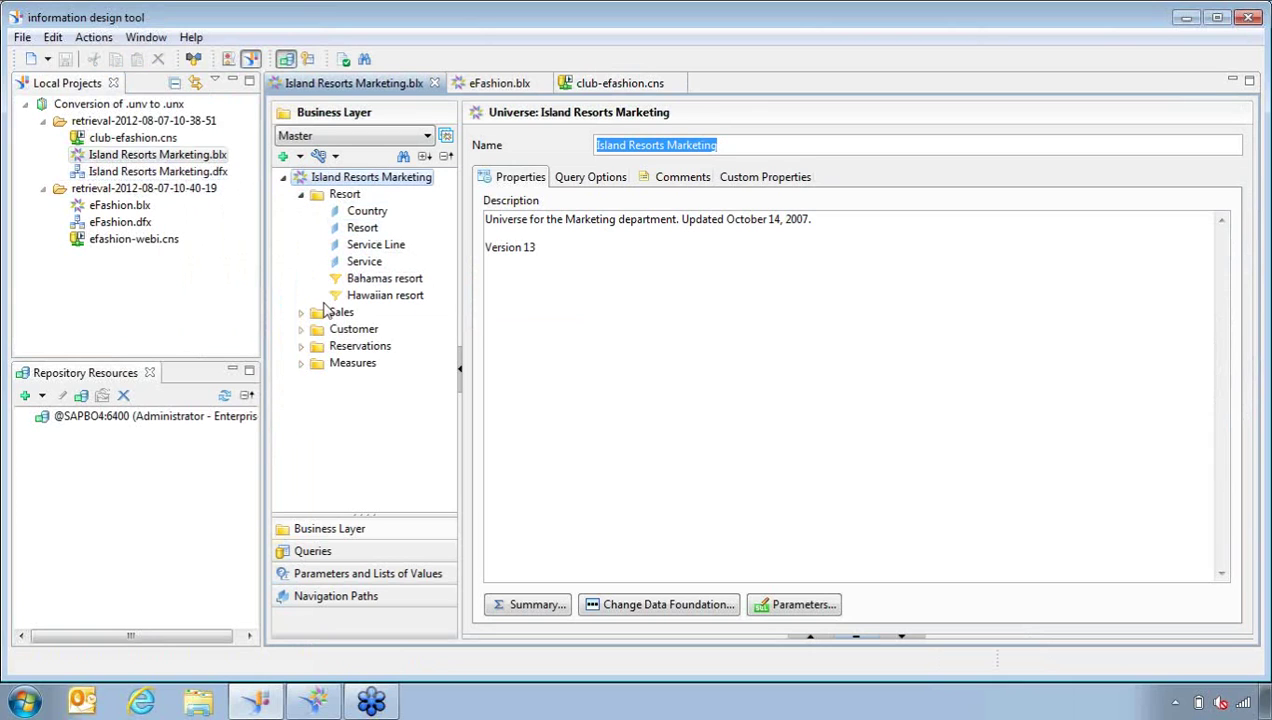
{"action": "left_click", "coordinate": [301, 195]}
{"action": "left_click", "coordinate": [301, 228]}
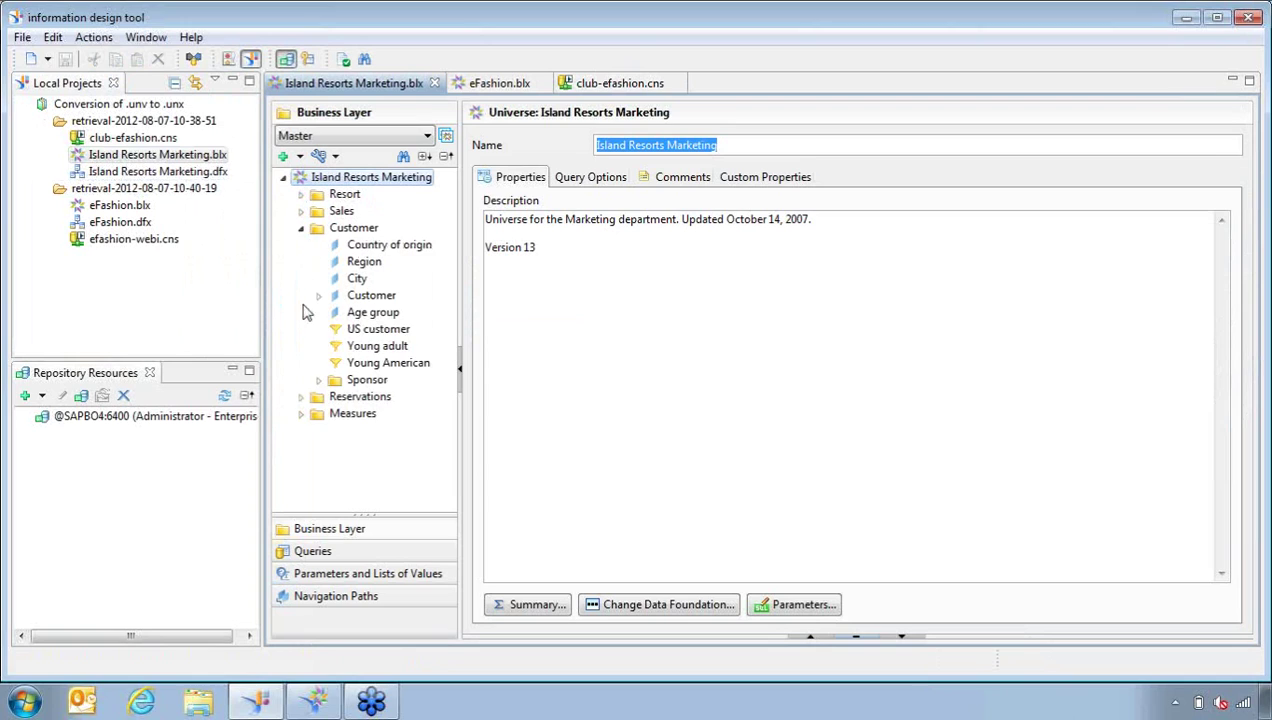
{"action": "left_click", "coordinate": [302, 229]}
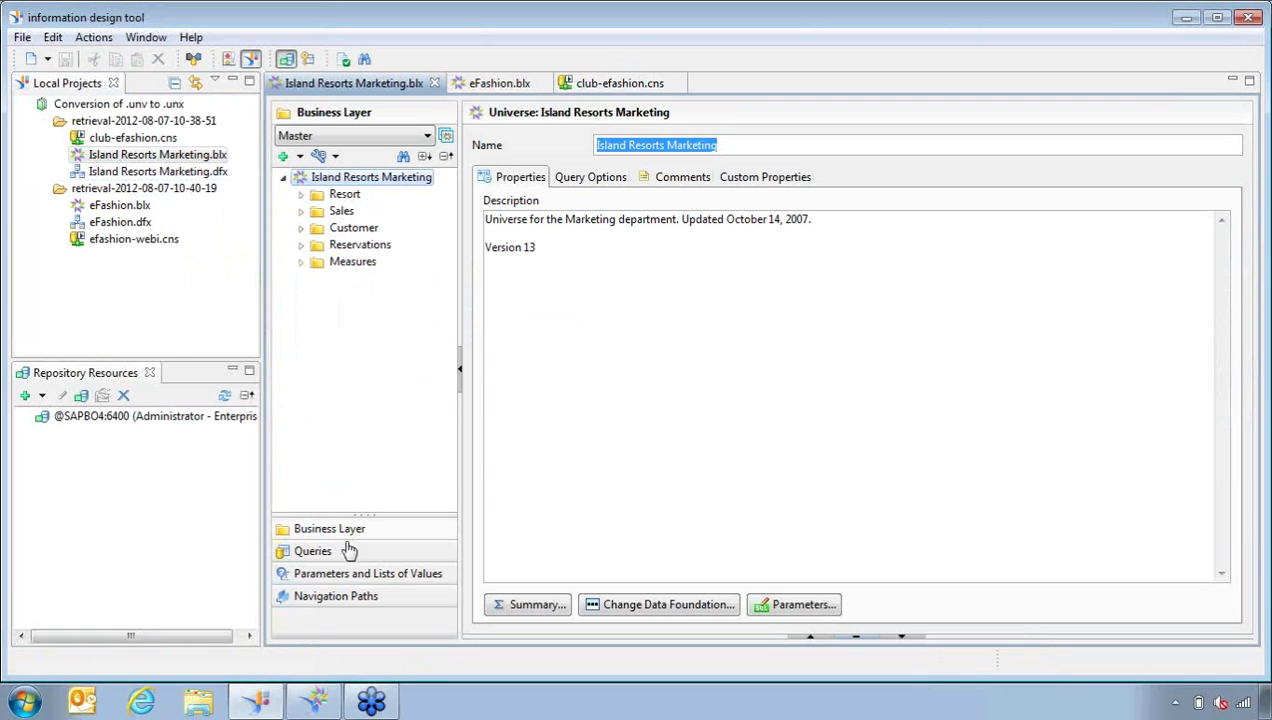
{"action": "left_click", "coordinate": [409, 578]}
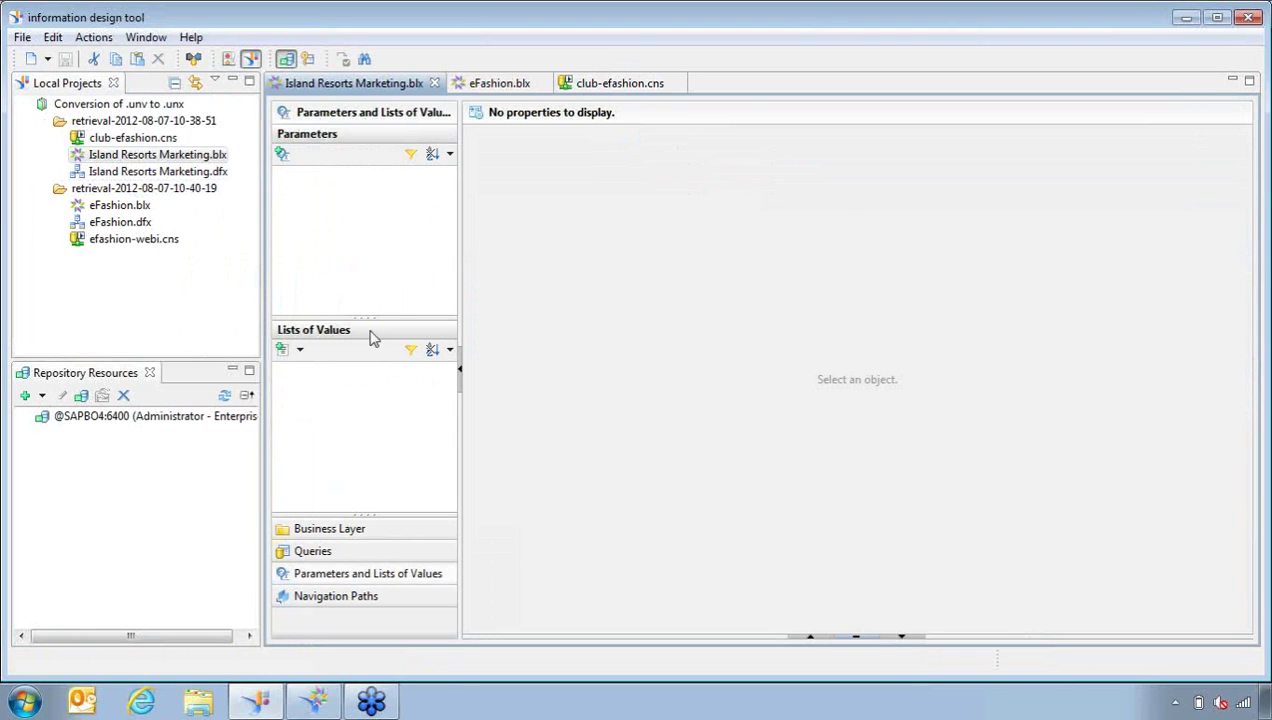
{"action": "left_click", "coordinate": [340, 530]}
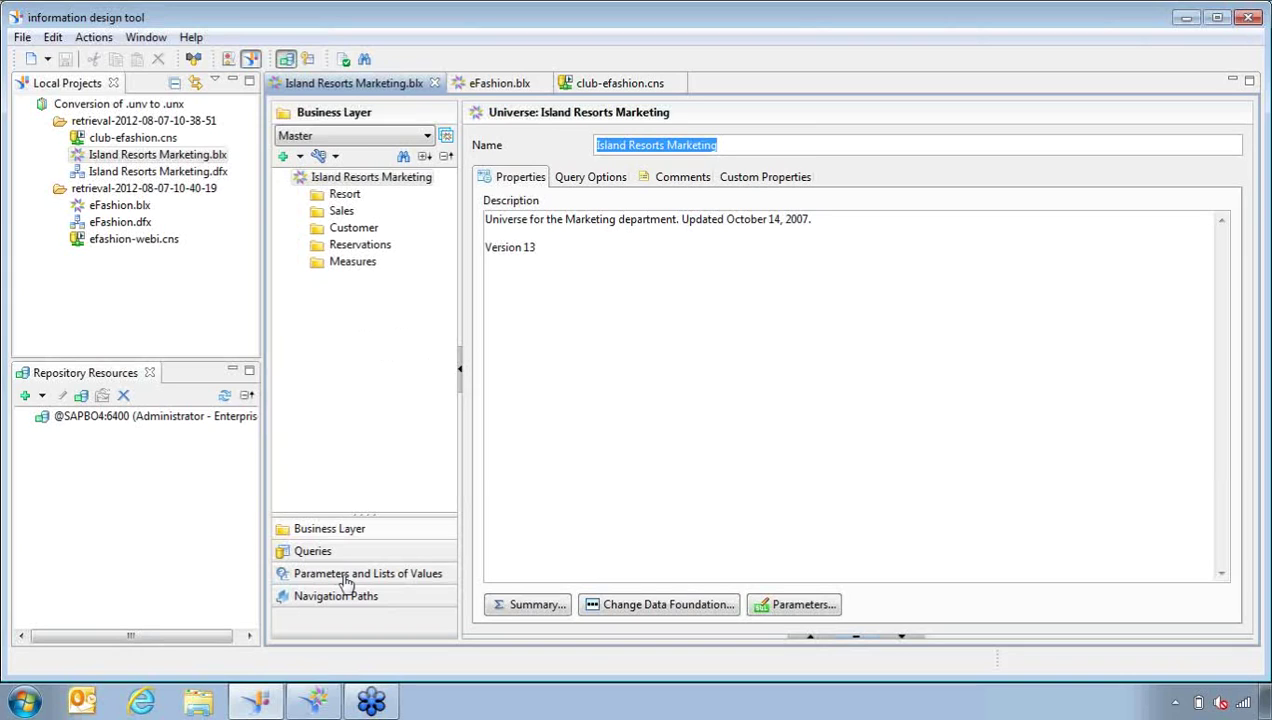
- Open the Island Resorts Marketing.dfx data foundation and examine its table diagram, enlarged, along with its joins
{"action": "double_click", "coordinate": [213, 172]}
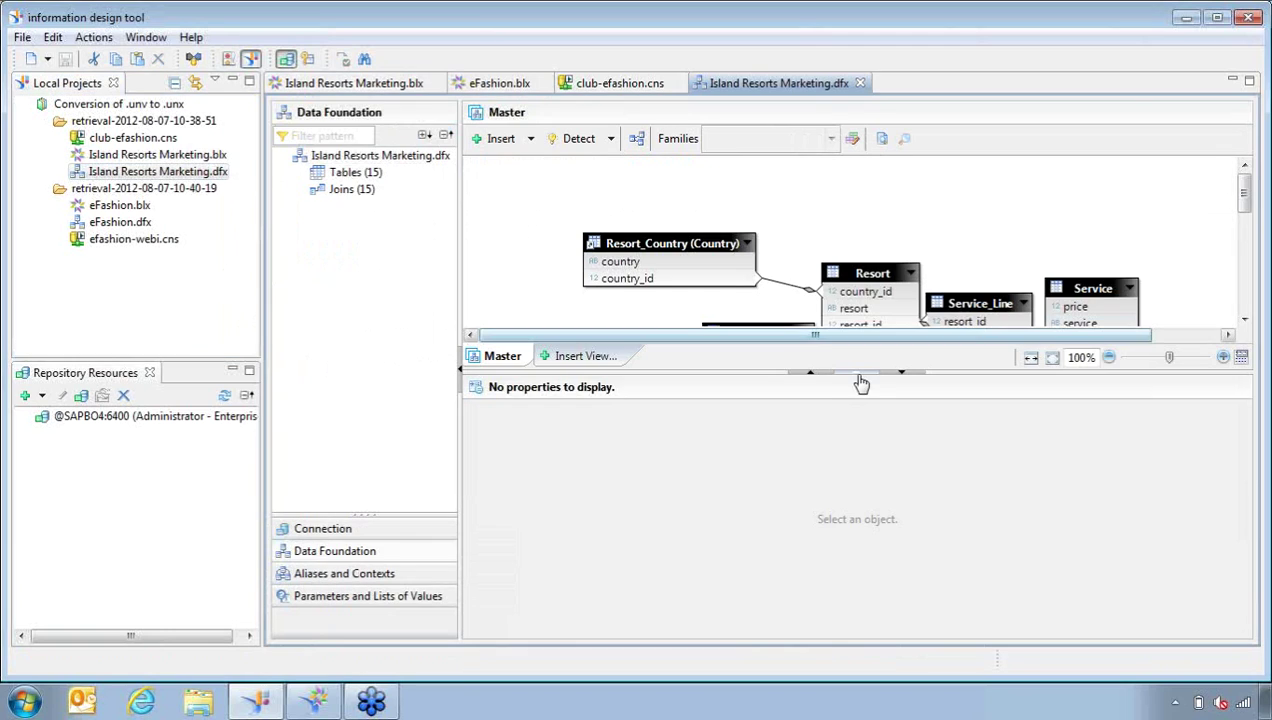
{"action": "left_click_drag", "start_coordinate": [863, 380], "coordinate": [1008, 622]}
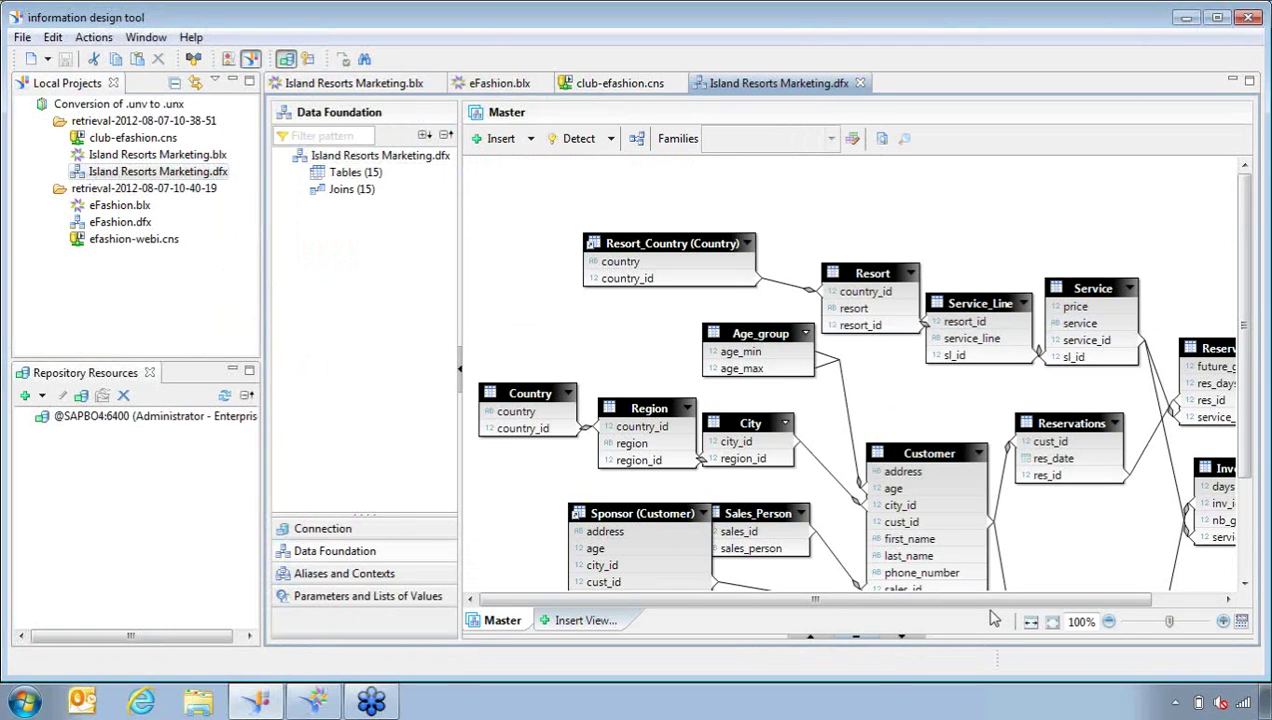
{"action": "mouse_move", "coordinate": [980, 603]}
{"action": "left_mouse_down"}
{"action": "mouse_move", "coordinate": [995, 592]}
{"action": "mouse_move", "coordinate": [979, 598]}
{"action": "left_mouse_up"}
{"action": "left_click_drag", "start_coordinate": [1245, 355], "coordinate": [1252, 320]}
{"action": "left_click", "coordinate": [300, 172]}
{"action": "left_click", "coordinate": [300, 172]}
{"action": "left_click", "coordinate": [300, 189]}
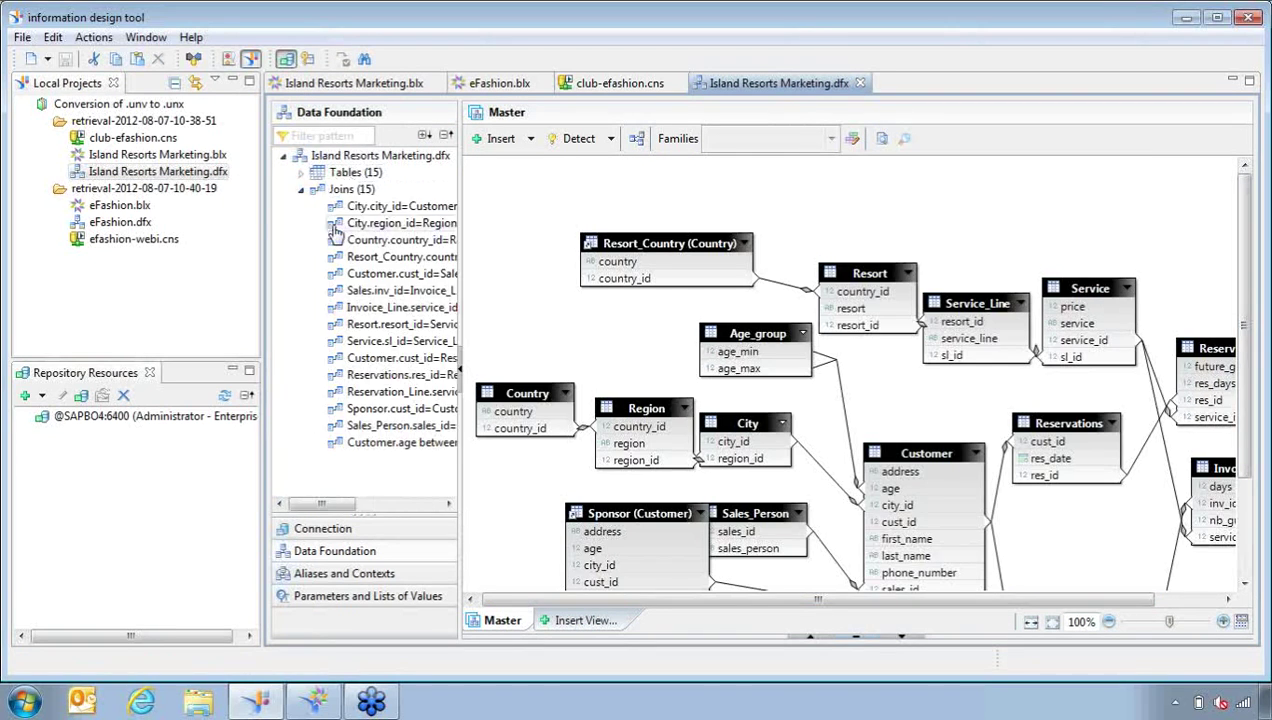
{"action": "left_click", "coordinate": [300, 189]}
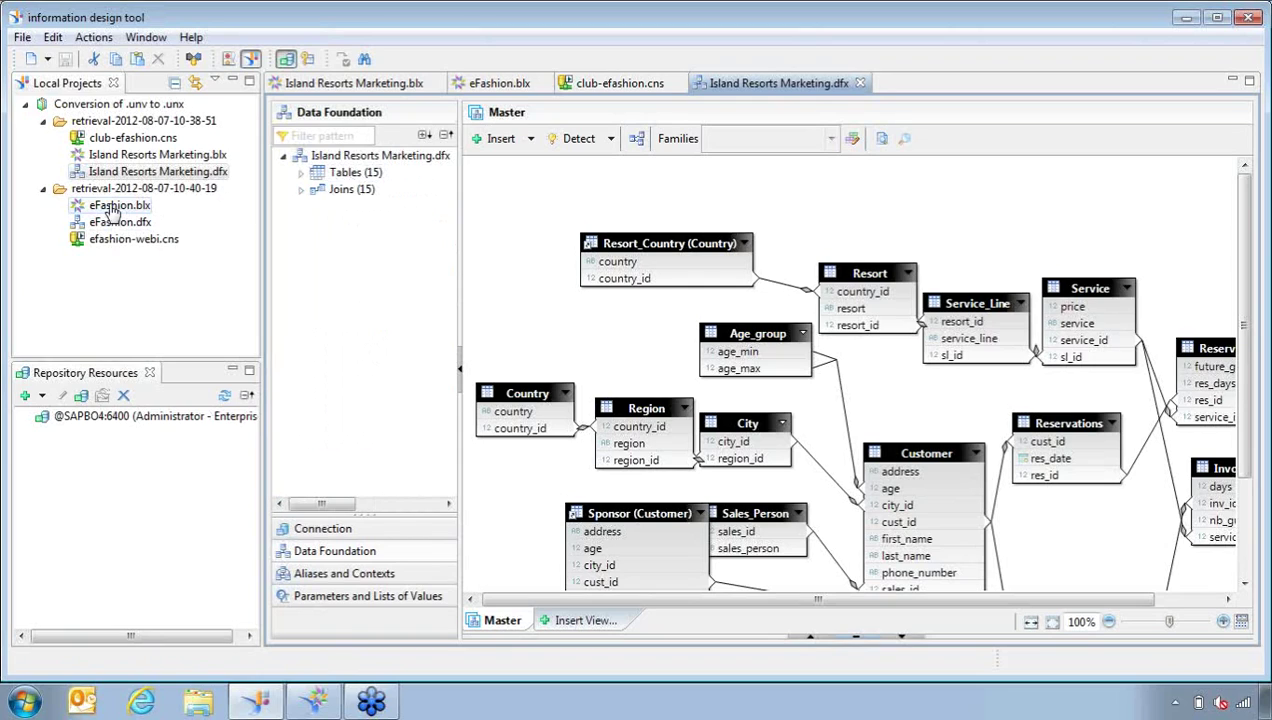
{"action": "left_click", "coordinate": [140, 189]}
{"action": "left_click", "coordinate": [140, 121]}
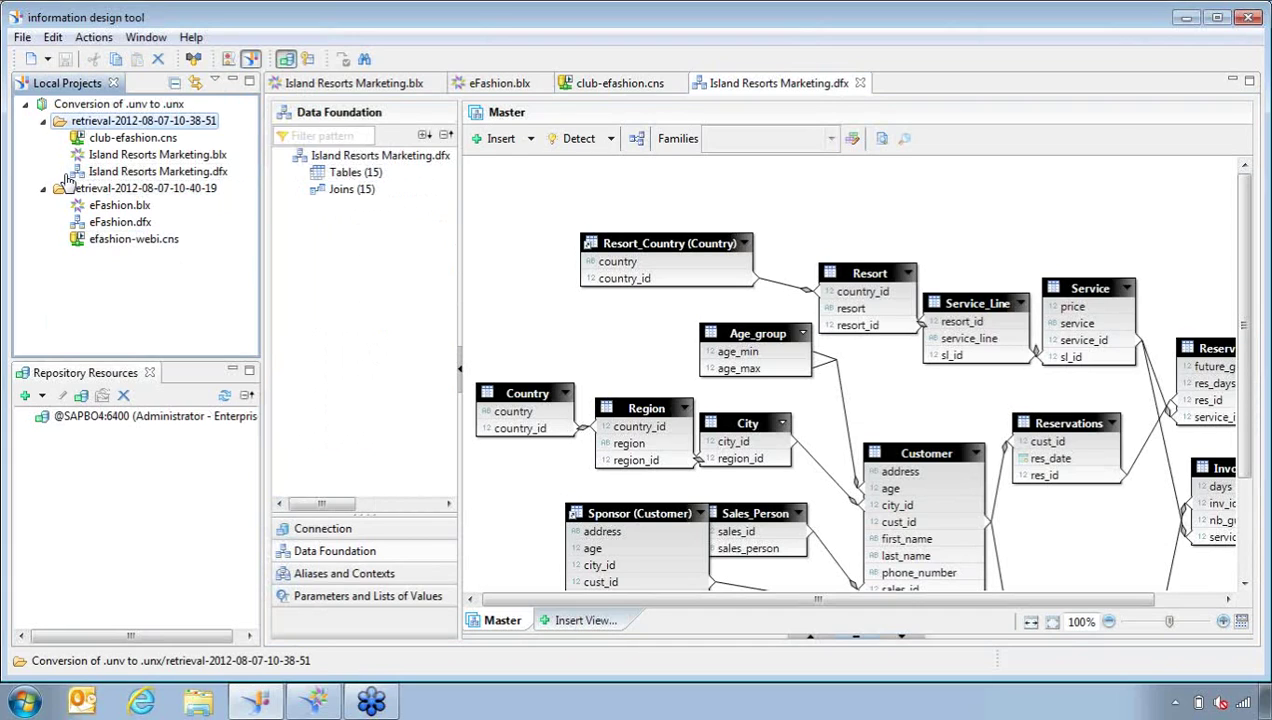
- Create a new local project named "Multi Data Source" in the default workspace location and select it
{"action": "left_click", "coordinate": [21, 38]}
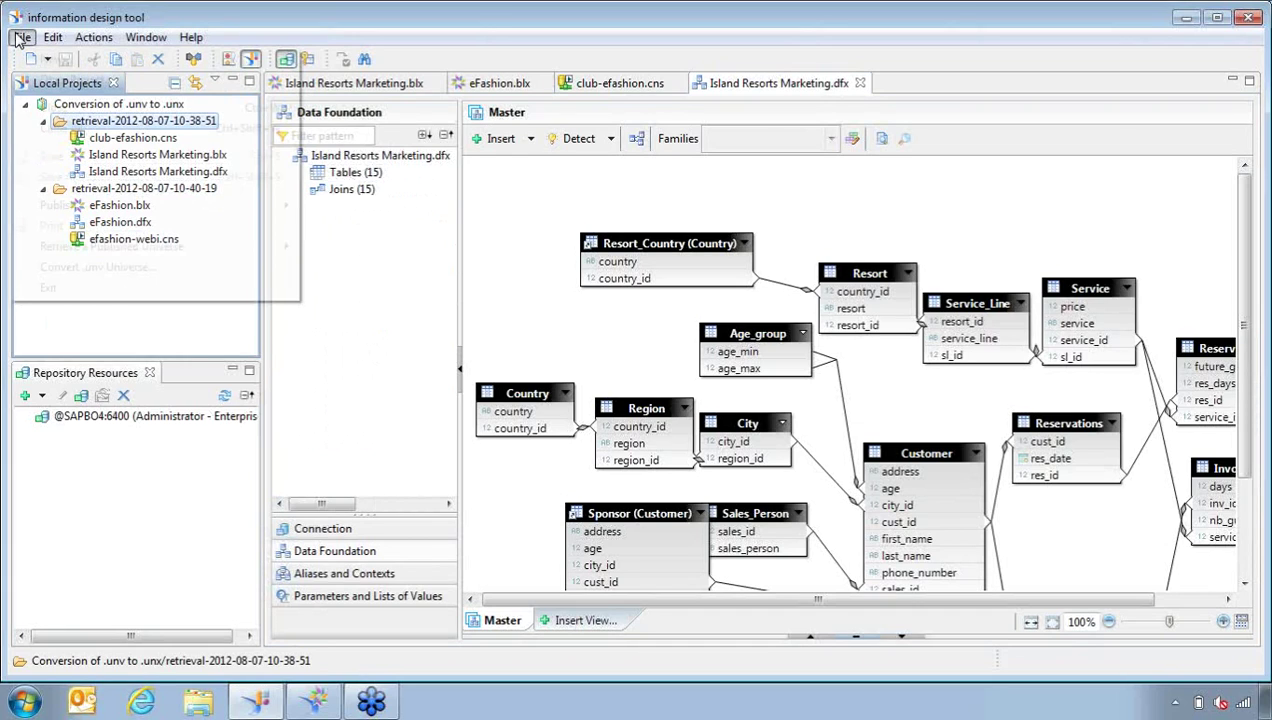
{"action": "mouse_move", "coordinate": [50, 58]}
{"action": "left_click", "coordinate": [343, 121]}
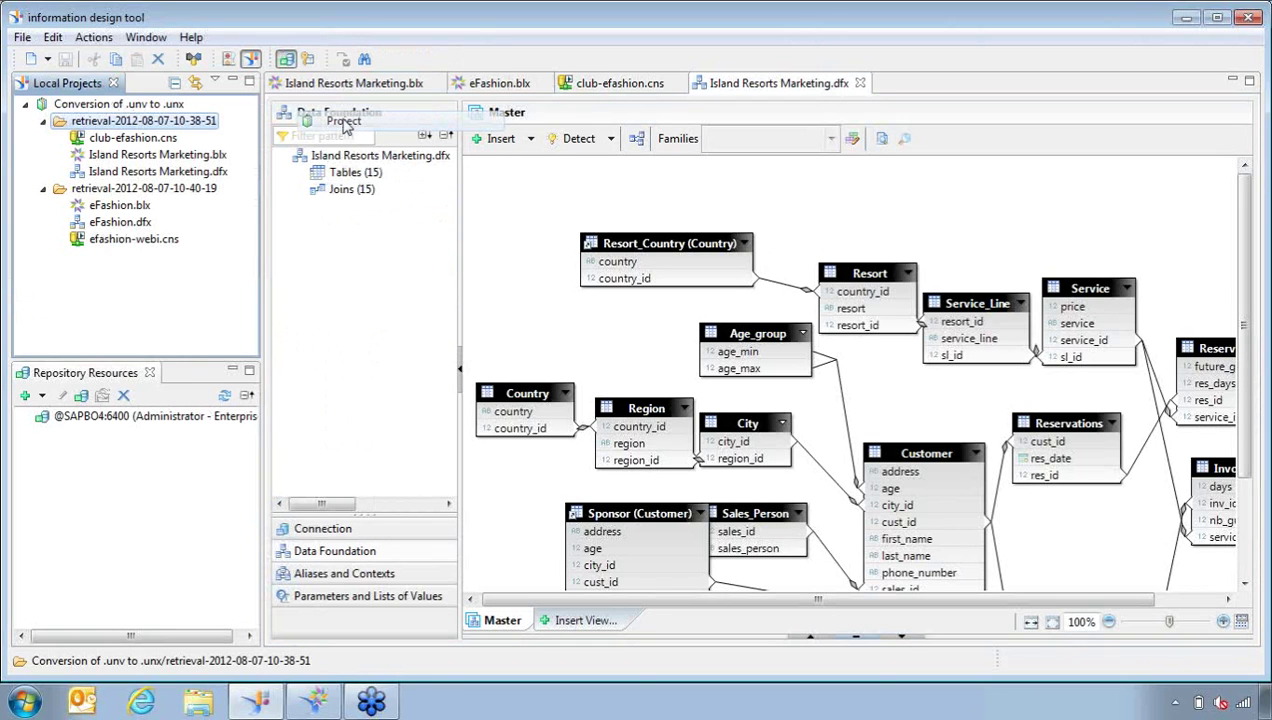
{"action": "type", "text": "Multi Source"}
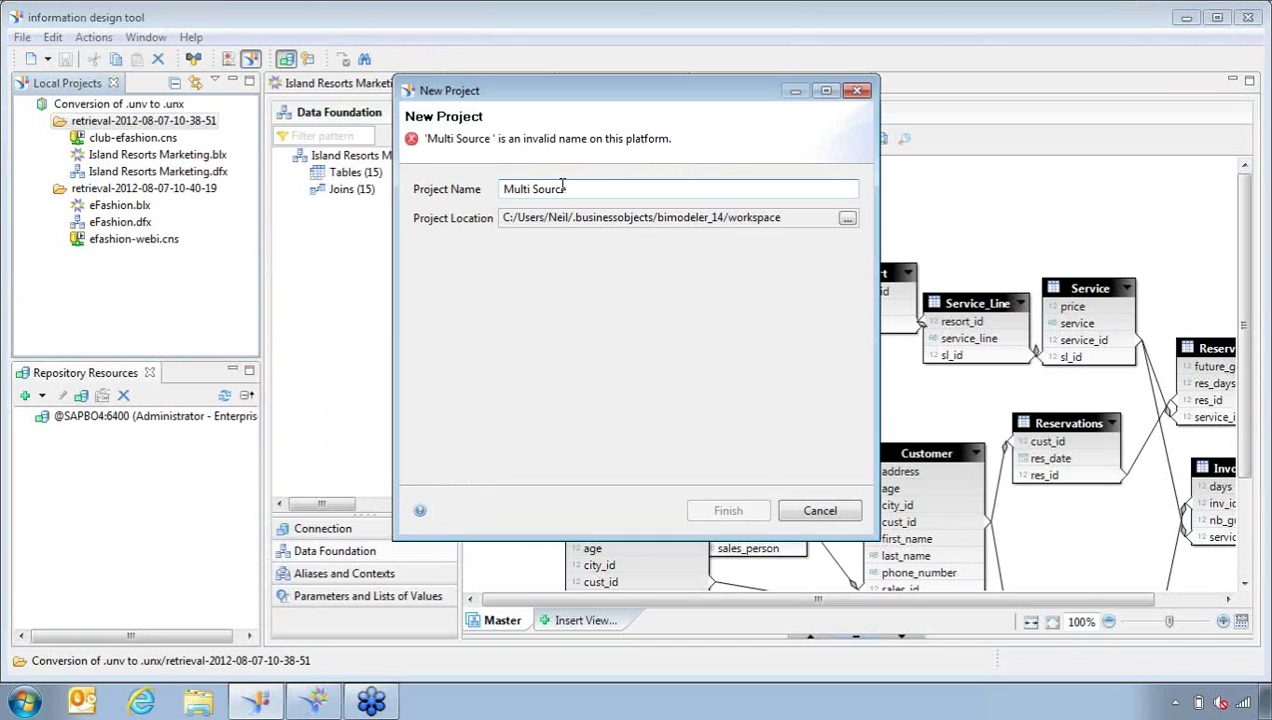
{"action": "type", "text": " Conversio"}
{"action": "key", "text": "BackSpace"}
{"action": "key", "text": "BackSpace"}
{"action": "key", "text": "BackSpace"}
{"action": "key", "text": "BackSpace"}
{"action": "key", "text": "BackSpace"}
{"action": "key", "text": "BackSpace"}
{"action": "key", "text": "BackSpace"}
{"action": "key", "text": "BackSpace"}
{"action": "key", "text": "BackSpace"}
{"action": "key", "text": "BackSpace"}
{"action": "key", "text": "BackSpace"}
{"action": "key", "text": "BackSpace"}
{"action": "key", "text": "BackSpace"}
{"action": "key", "text": "BackSpace"}
{"action": "key", "text": "BackSpace"}
{"action": "key", "text": "BackSpace"}
{"action": "type", "text": "Data Source"}
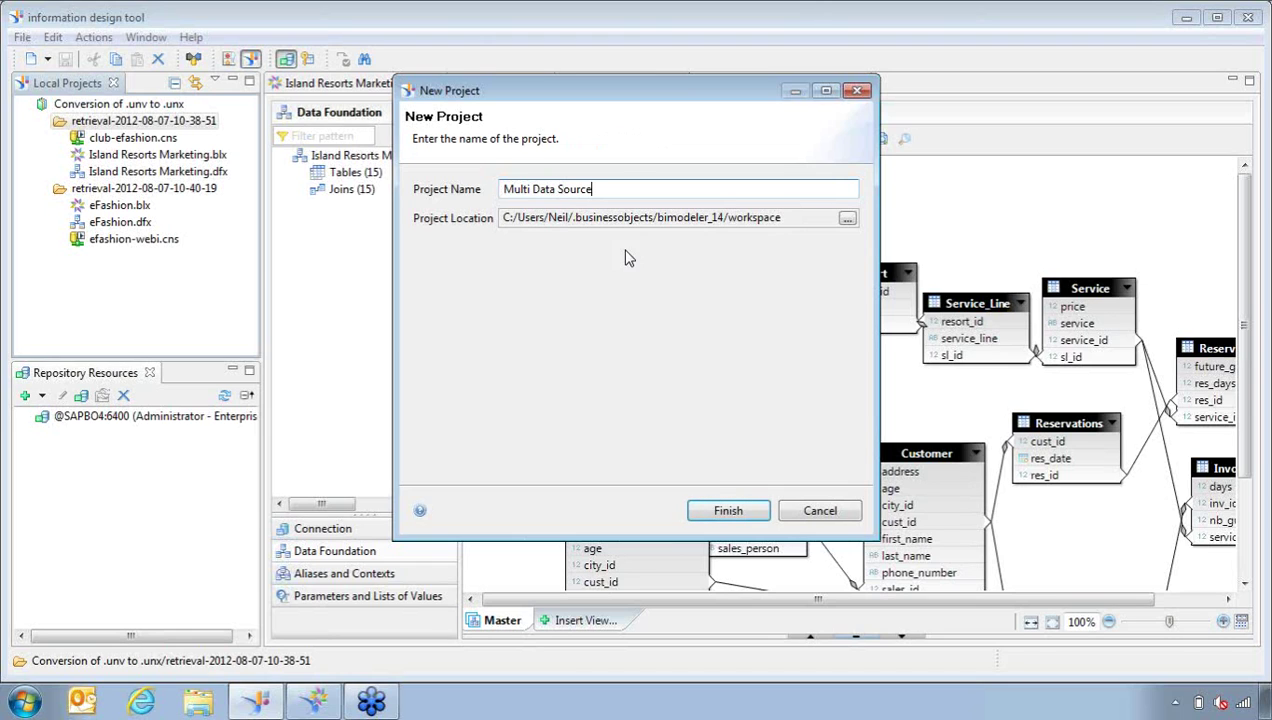
{"action": "left_click", "coordinate": [728, 511]}
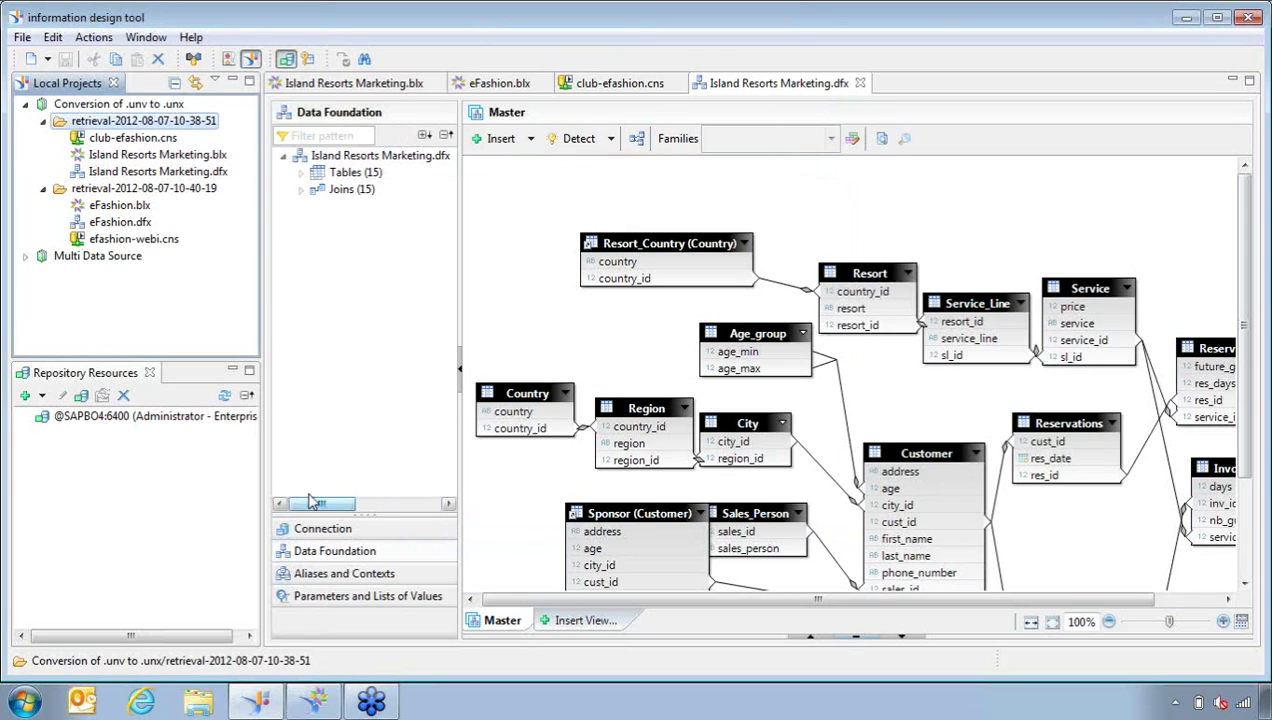
{"action": "left_click", "coordinate": [54, 260]}
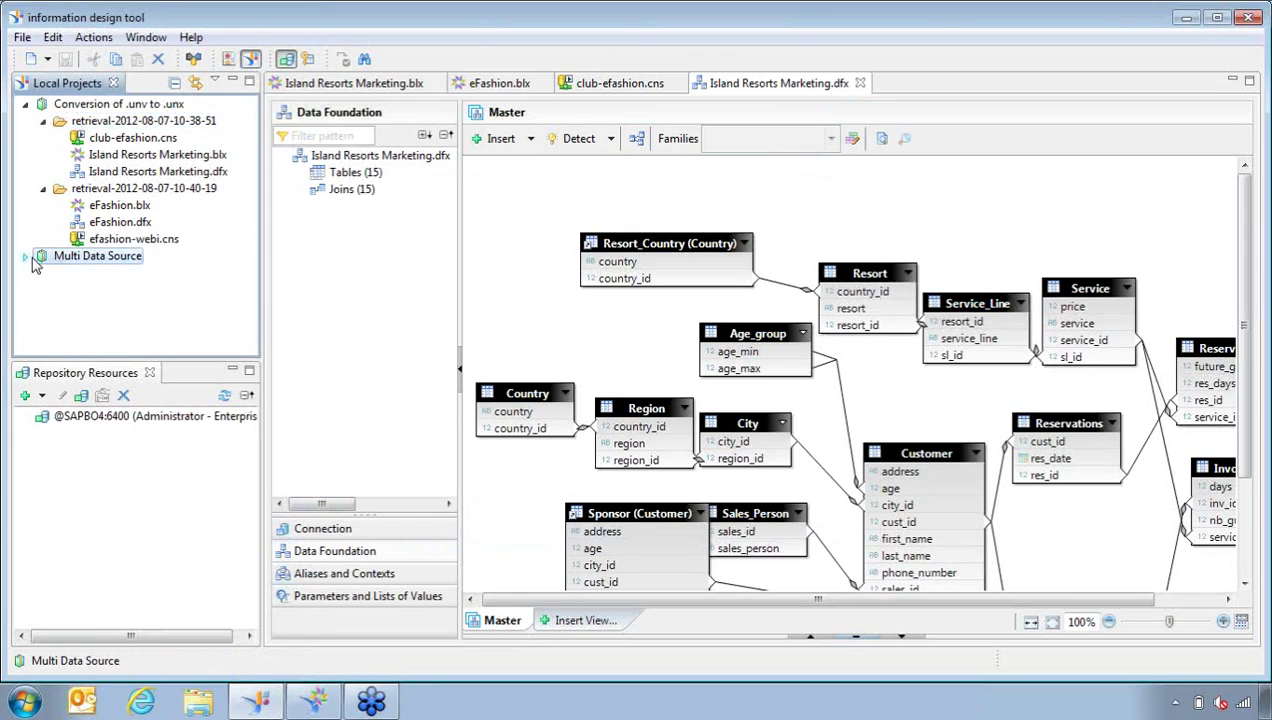
- Close all open resource editors: both business layers, the club-efashion connection and the Island Resorts Marketing data foundation
{"action": "left_click", "coordinate": [861, 84]}
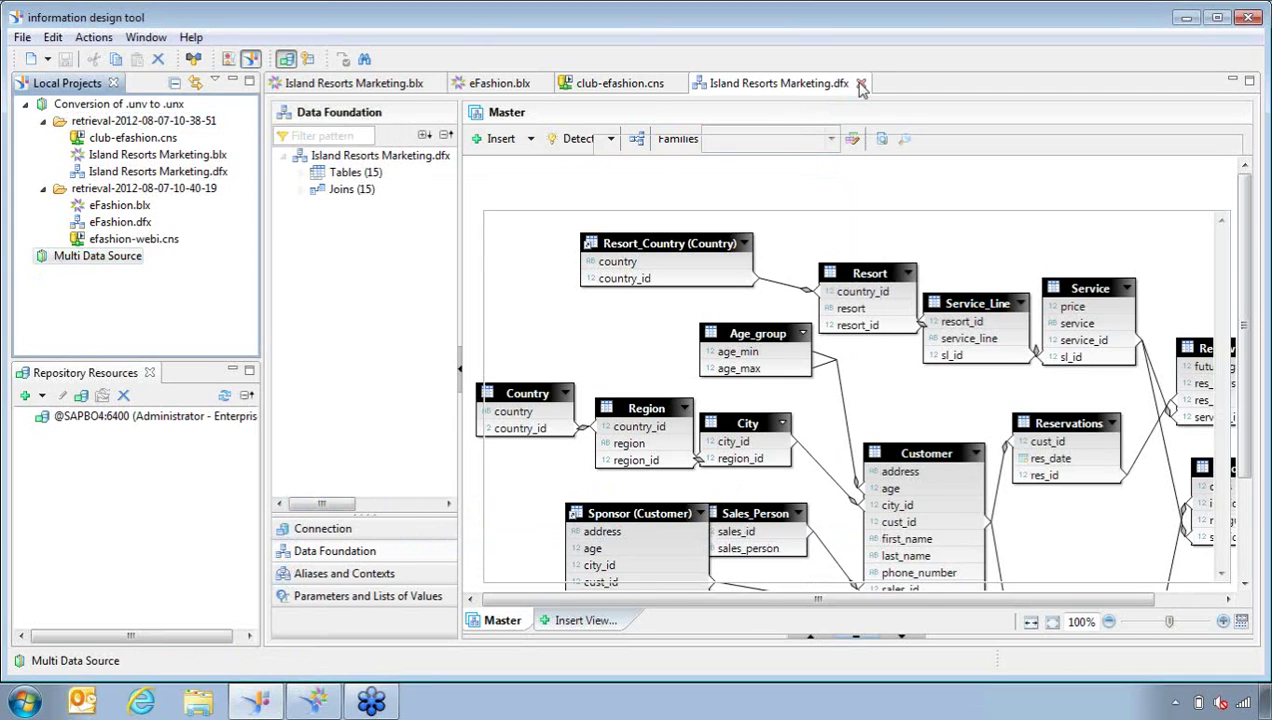
{"action": "left_click", "coordinate": [678, 83]}
{"action": "left_click", "coordinate": [545, 83]}
{"action": "left_click", "coordinate": [438, 83]}
{"action": "right_click", "coordinate": [103, 243]}
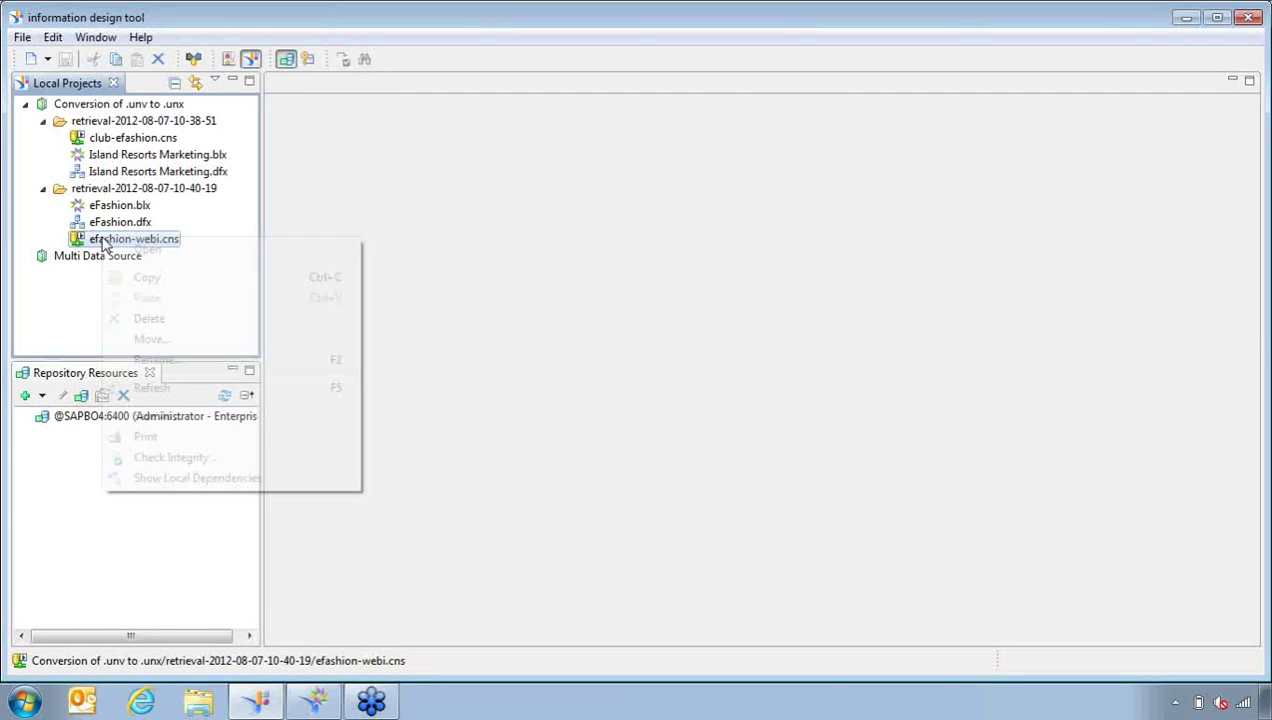
{"action": "left_click", "coordinate": [157, 285]}
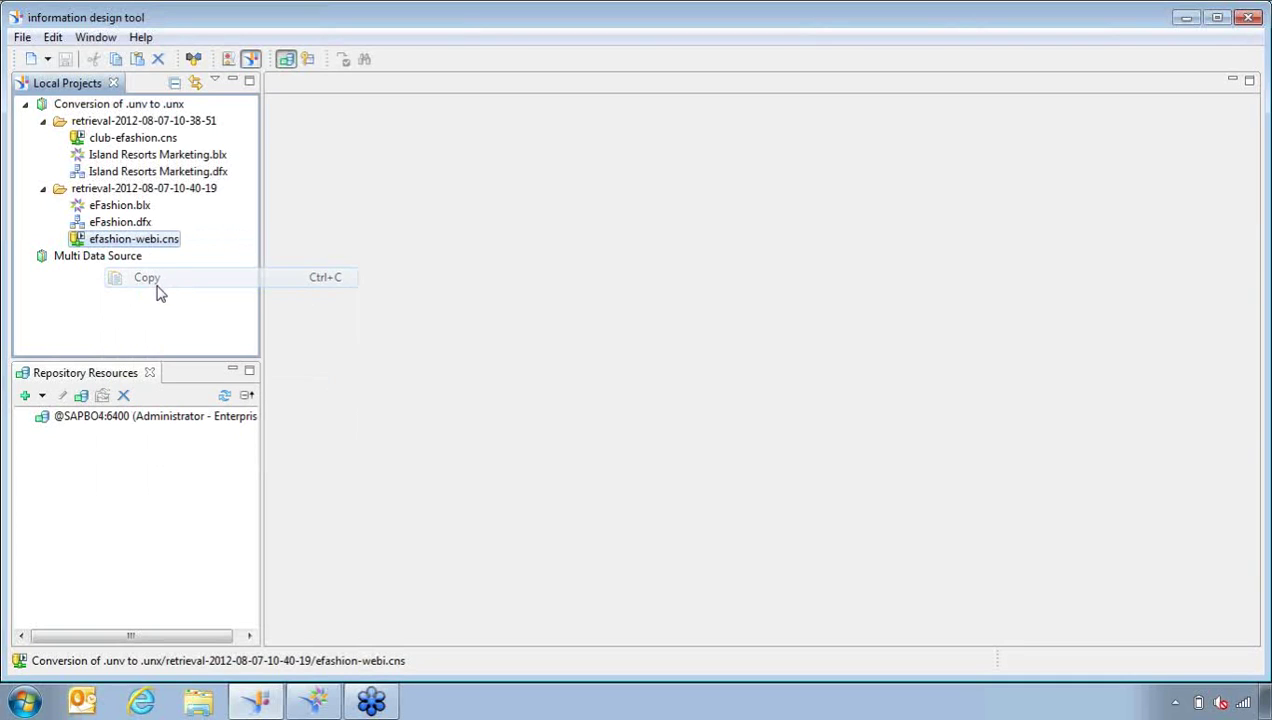
{"action": "right_click", "coordinate": [87, 259]}
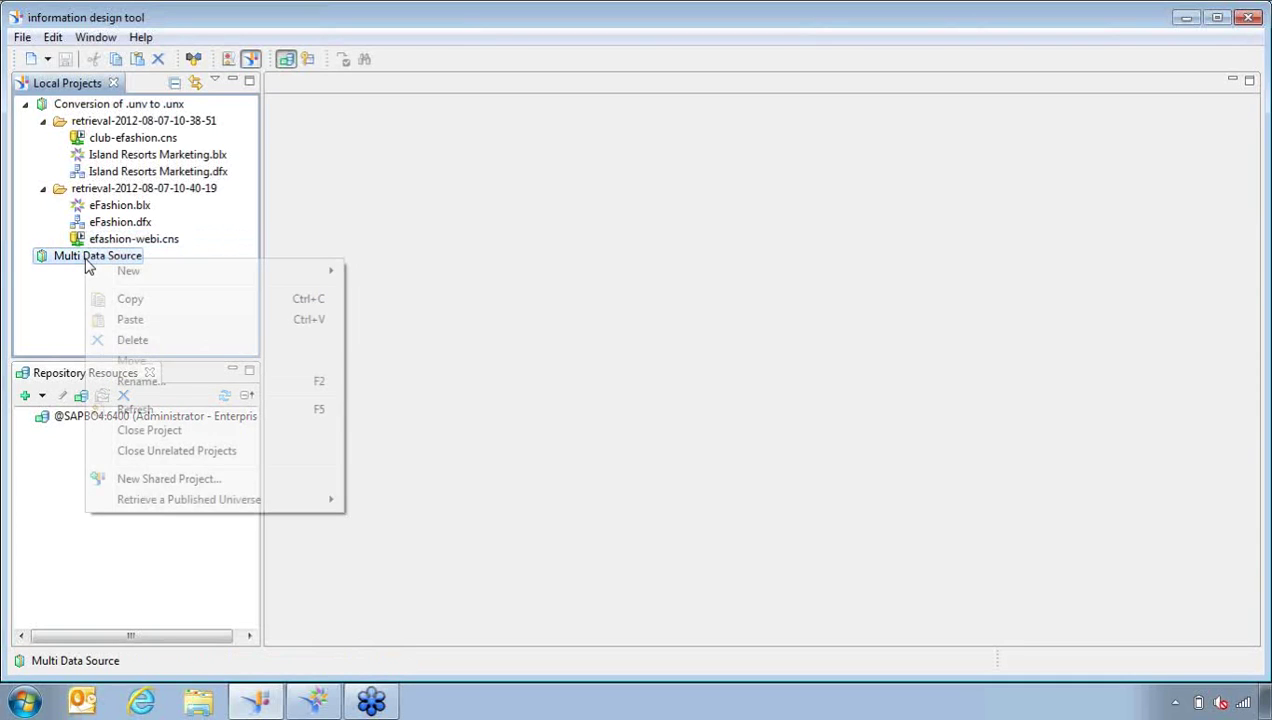
{"action": "left_click", "coordinate": [112, 320]}
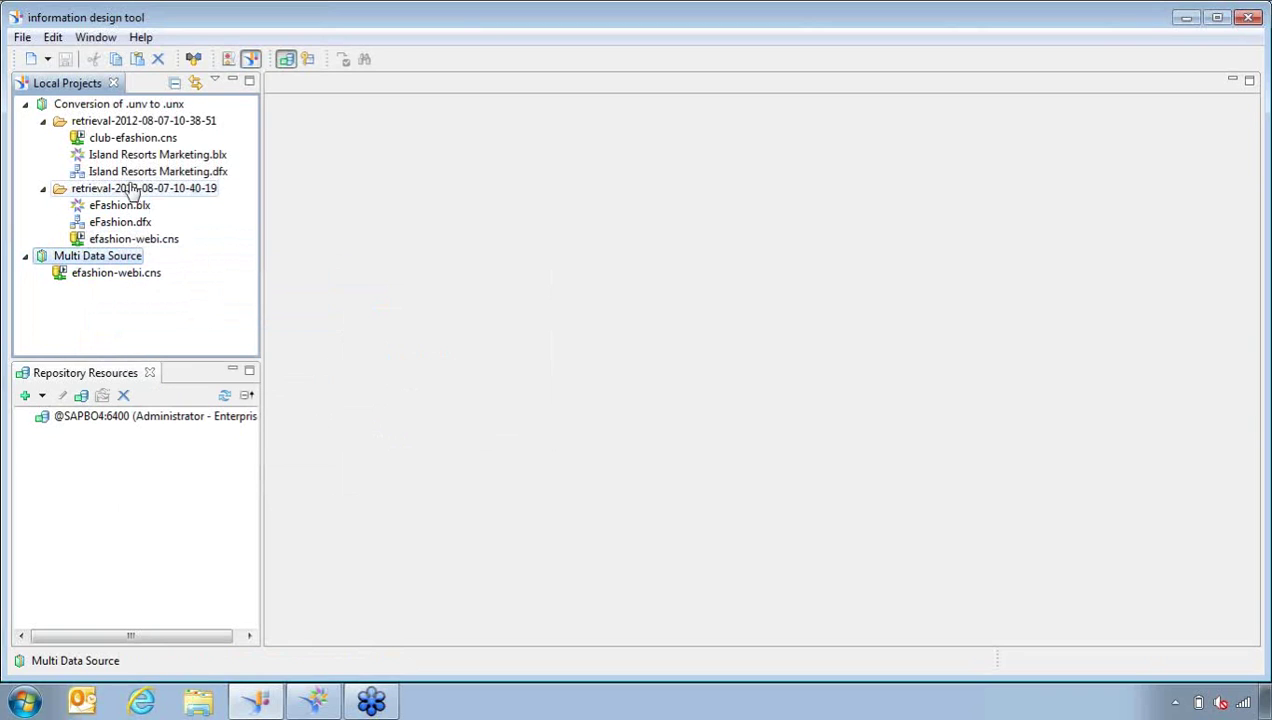
{"action": "left_click", "coordinate": [120, 140]}
{"action": "right_click", "coordinate": [118, 145]}
{"action": "left_click", "coordinate": [176, 188]}
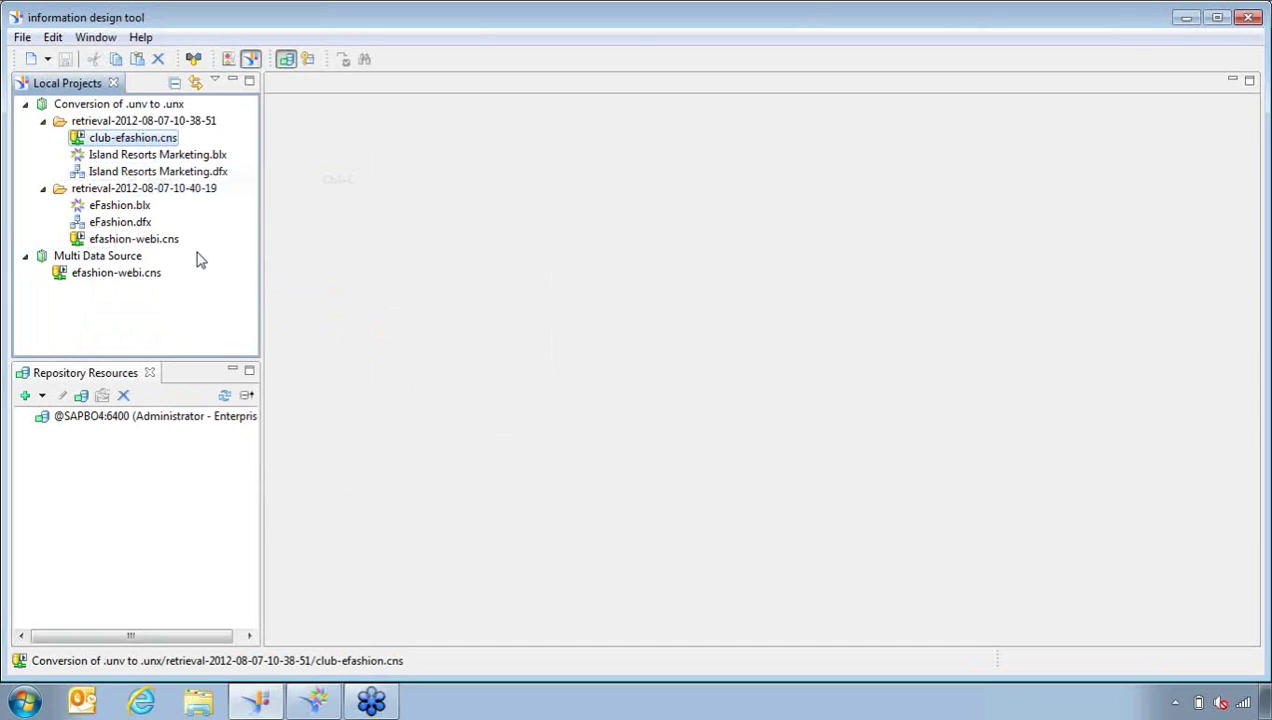
{"action": "left_click", "coordinate": [86, 260]}
{"action": "right_click", "coordinate": [86, 262]}
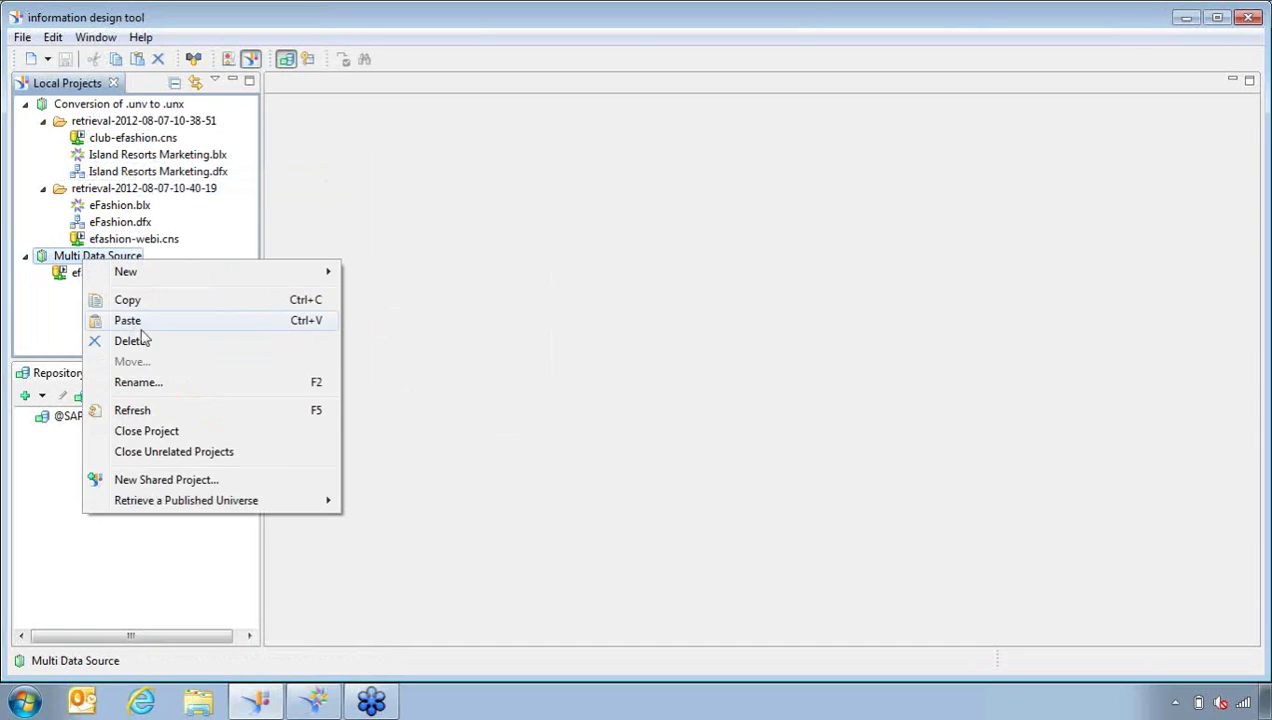
{"action": "left_click", "coordinate": [128, 321]}
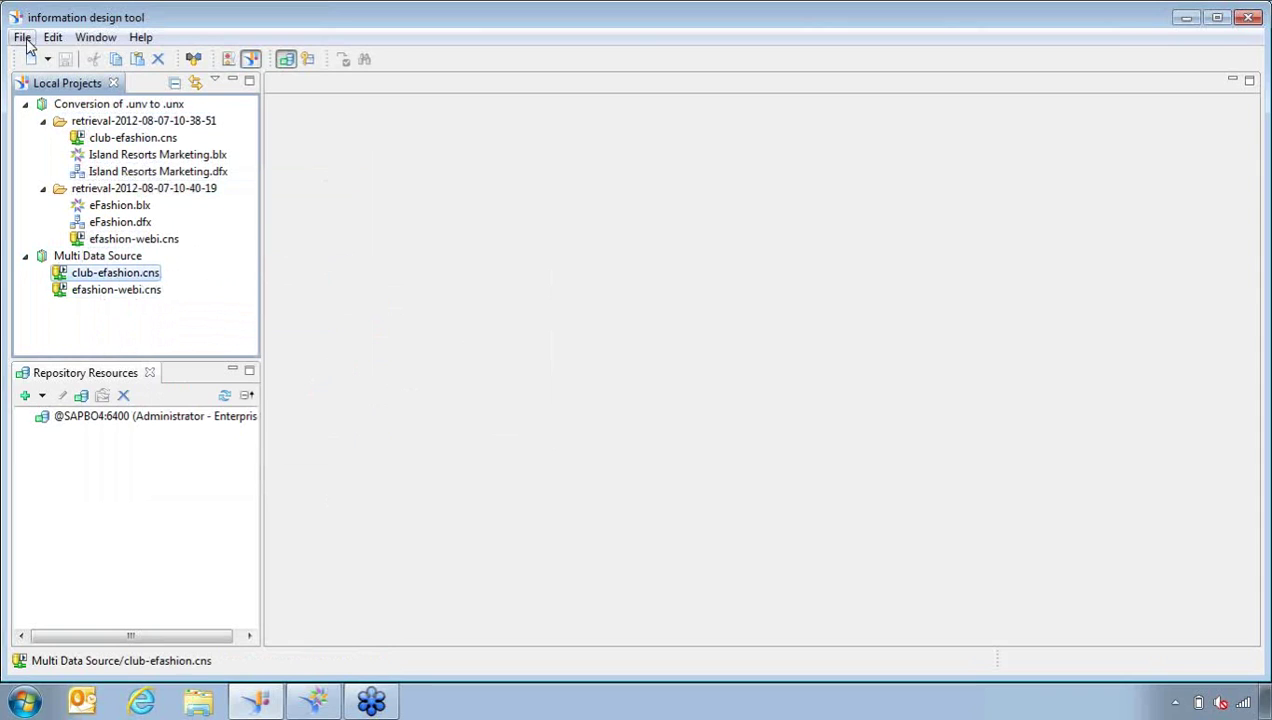
- Start a new data foundation in the Multi Data Source project and name it "Combine Connections"
{"action": "left_click", "coordinate": [52, 246]}
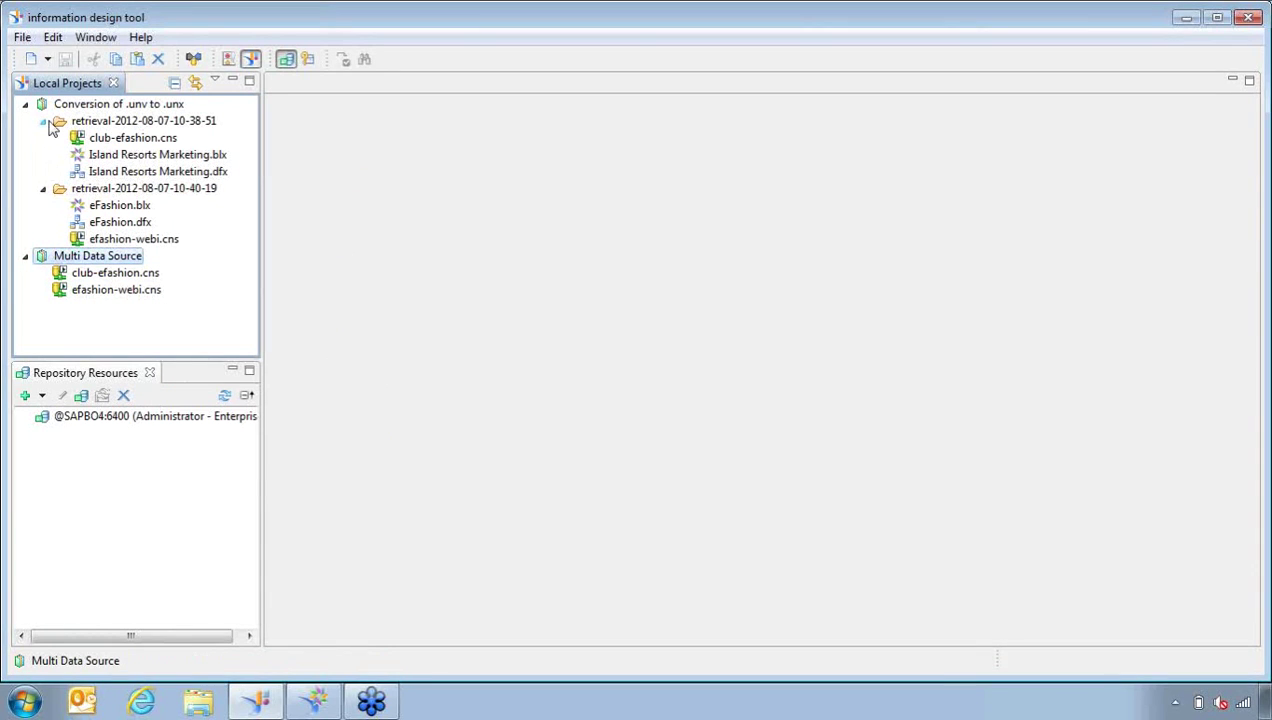
{"action": "left_click", "coordinate": [24, 38]}
{"action": "mouse_move", "coordinate": [55, 60]}
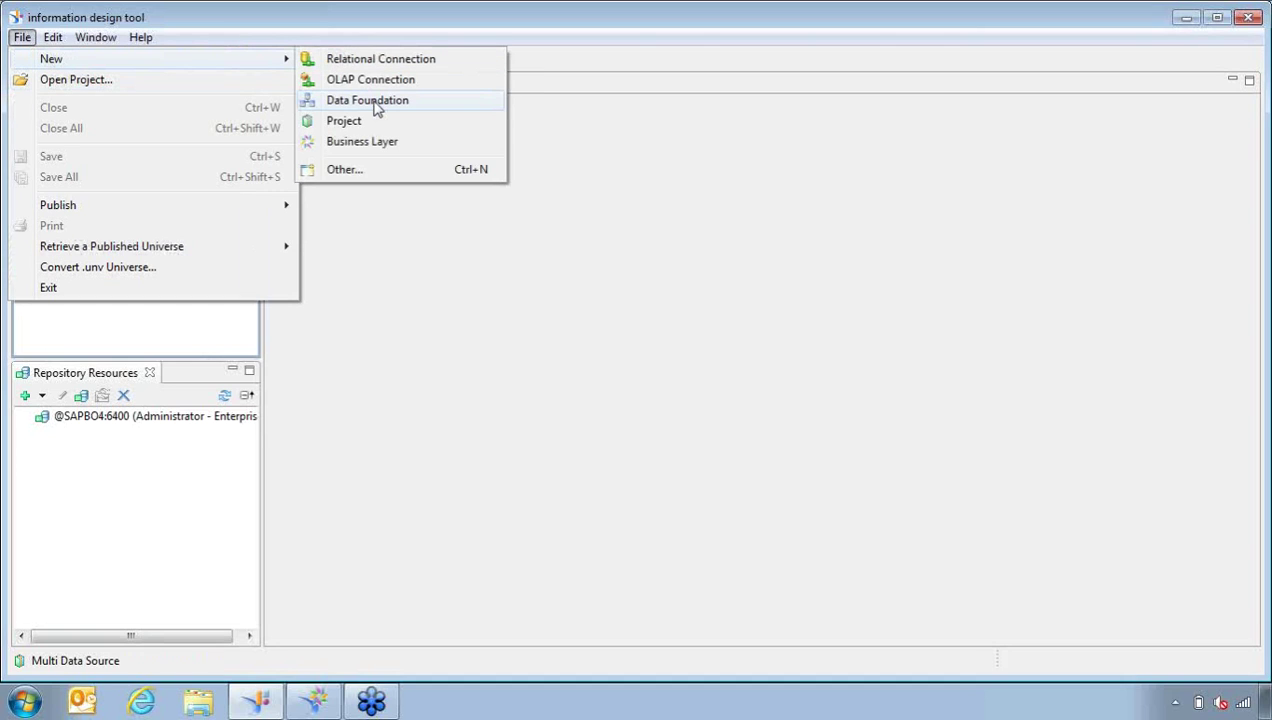
{"action": "left_click", "coordinate": [376, 104]}
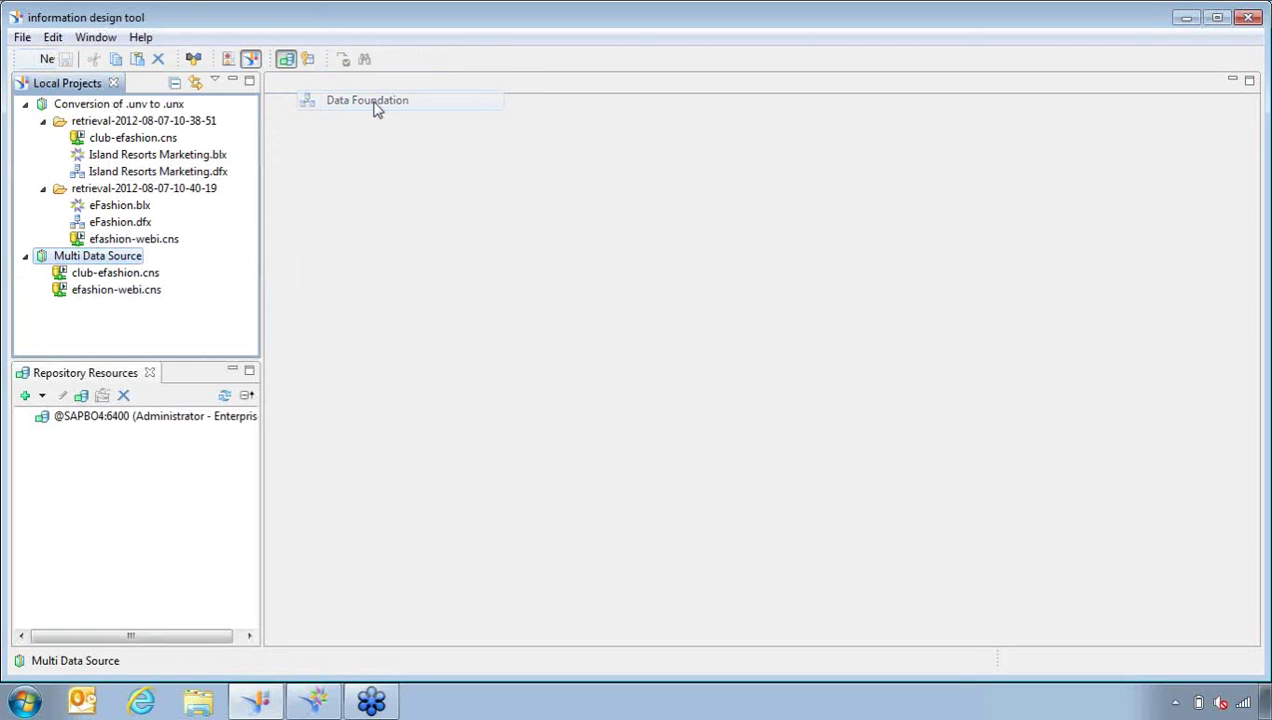
{"action": "type", "text": "Combine Dat"}
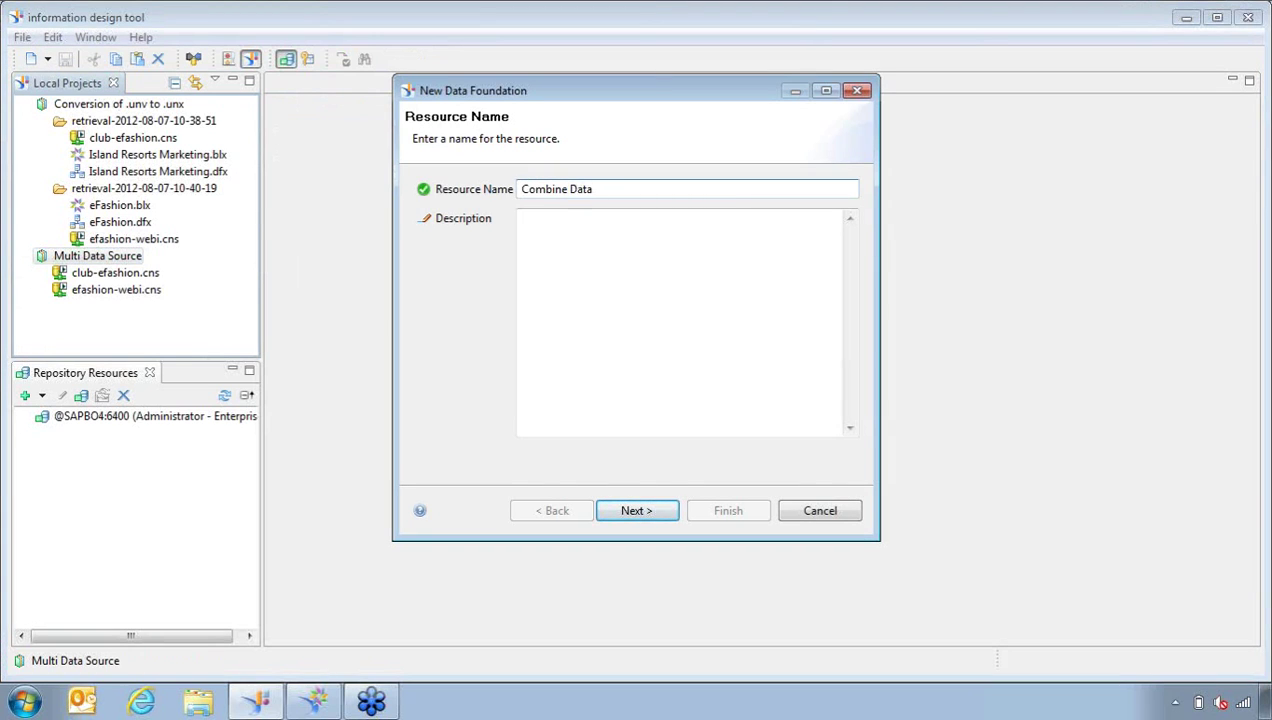
{"action": "type", "text": "a"}
{"action": "key", "text": "BackSpace"}
{"action": "key", "text": "BackSpace"}
{"action": "type", "text": "Connections"}
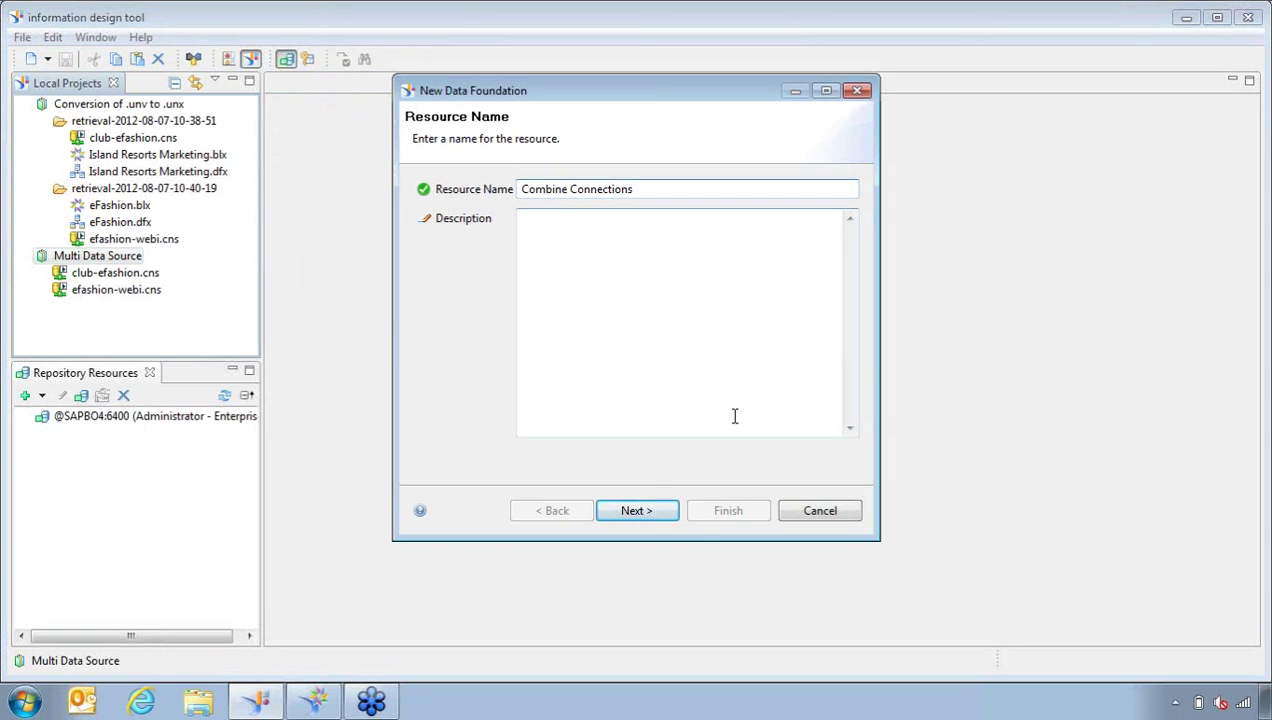
{"action": "left_click", "coordinate": [654, 513]}
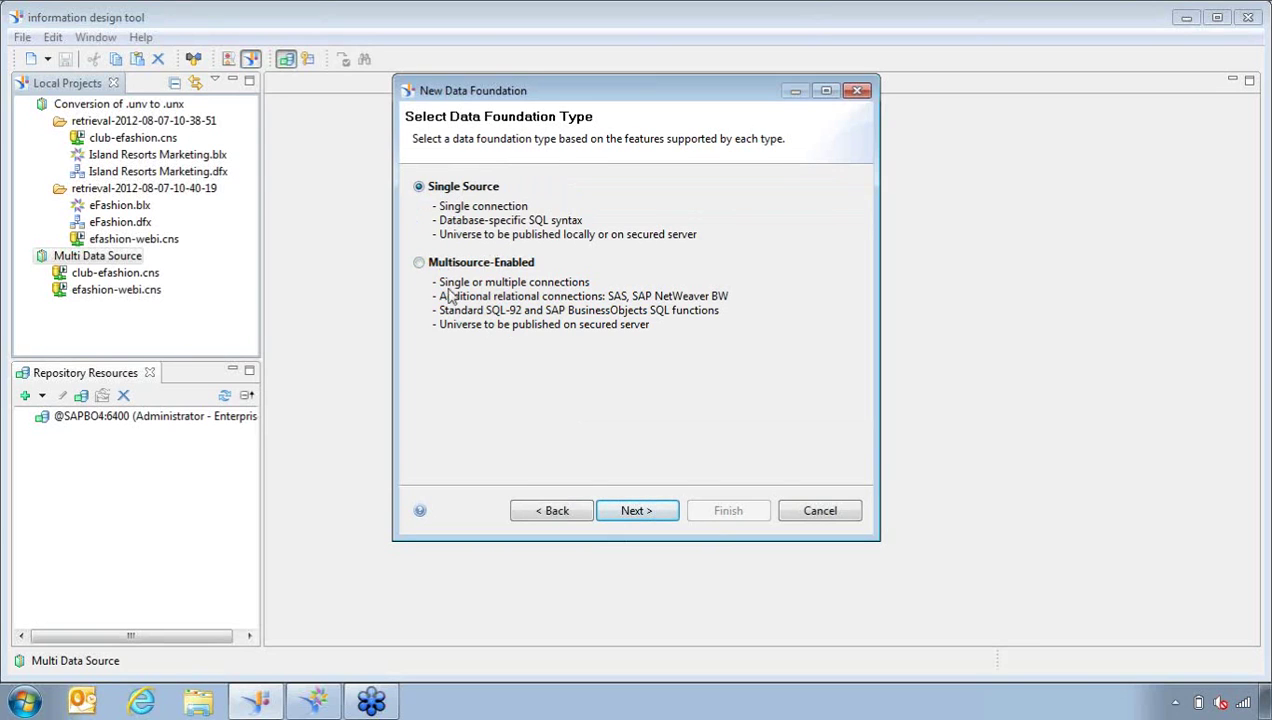
- Make the data foundation Multisource-Enabled and add both the efashion-webi.cns and club-efashion.cns connections to it
{"action": "left_click", "coordinate": [420, 264]}
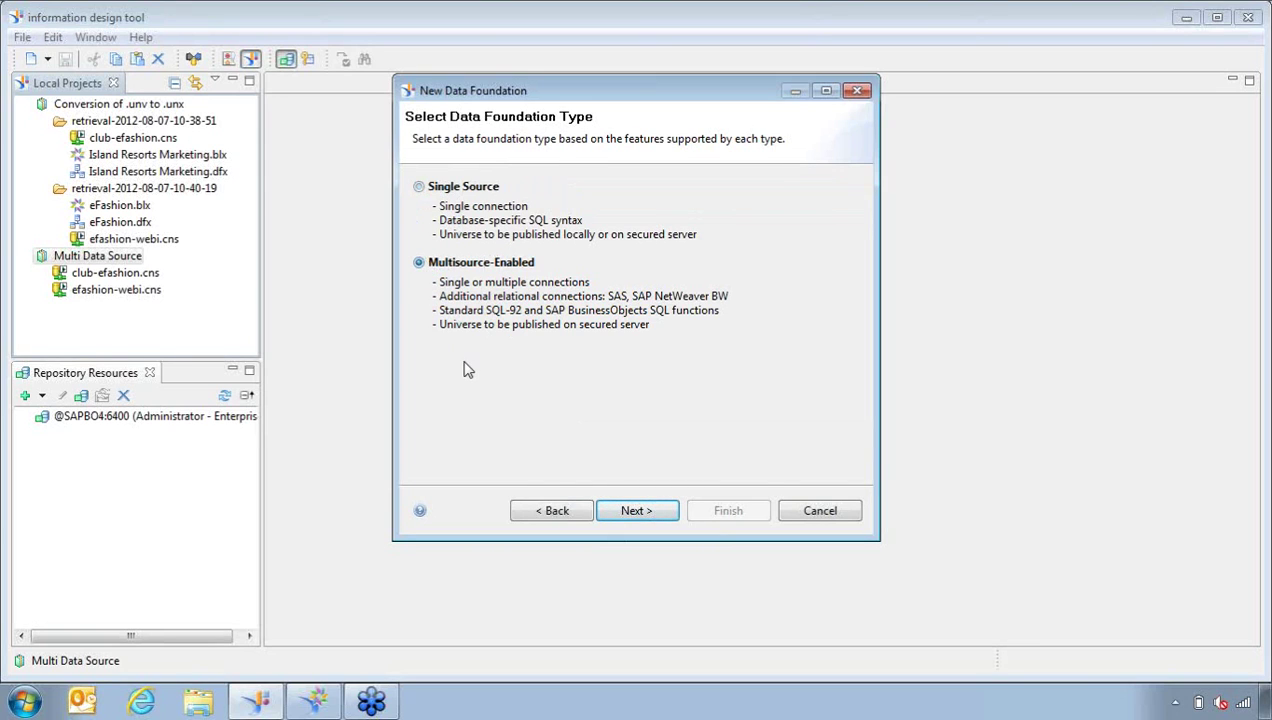
{"action": "left_click", "coordinate": [652, 513]}
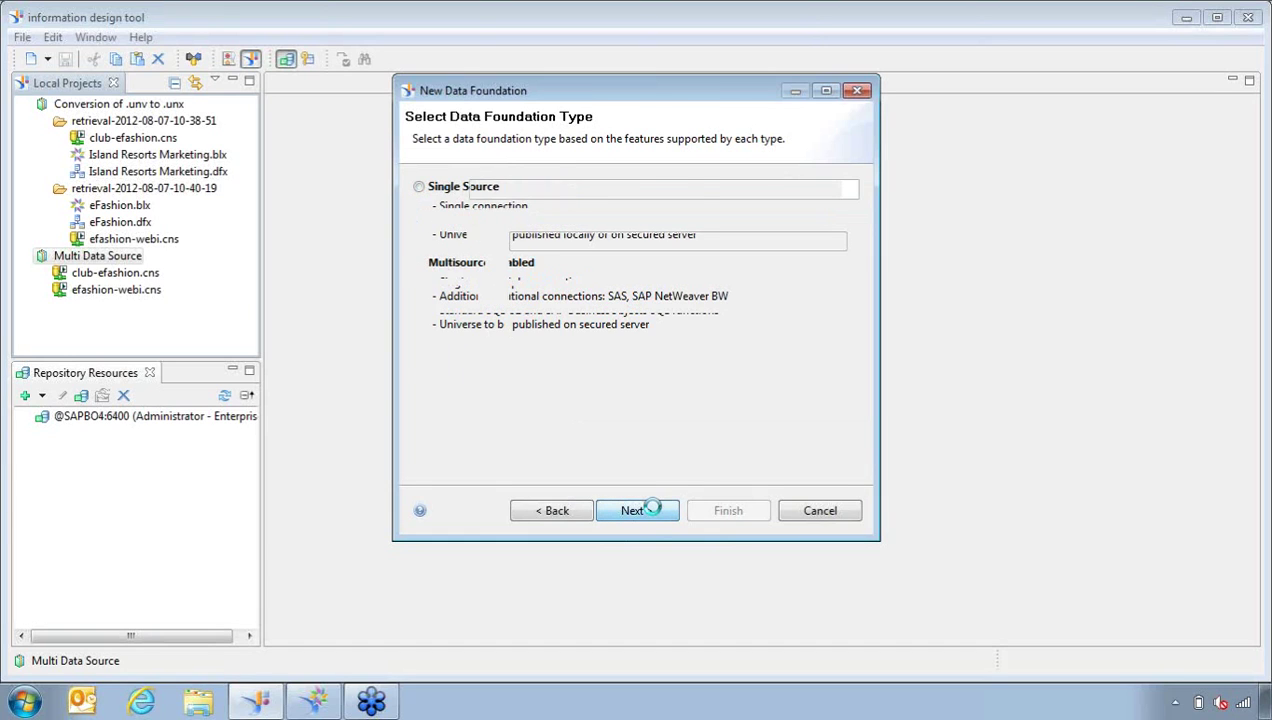
{"action": "left_click", "coordinate": [641, 512]}
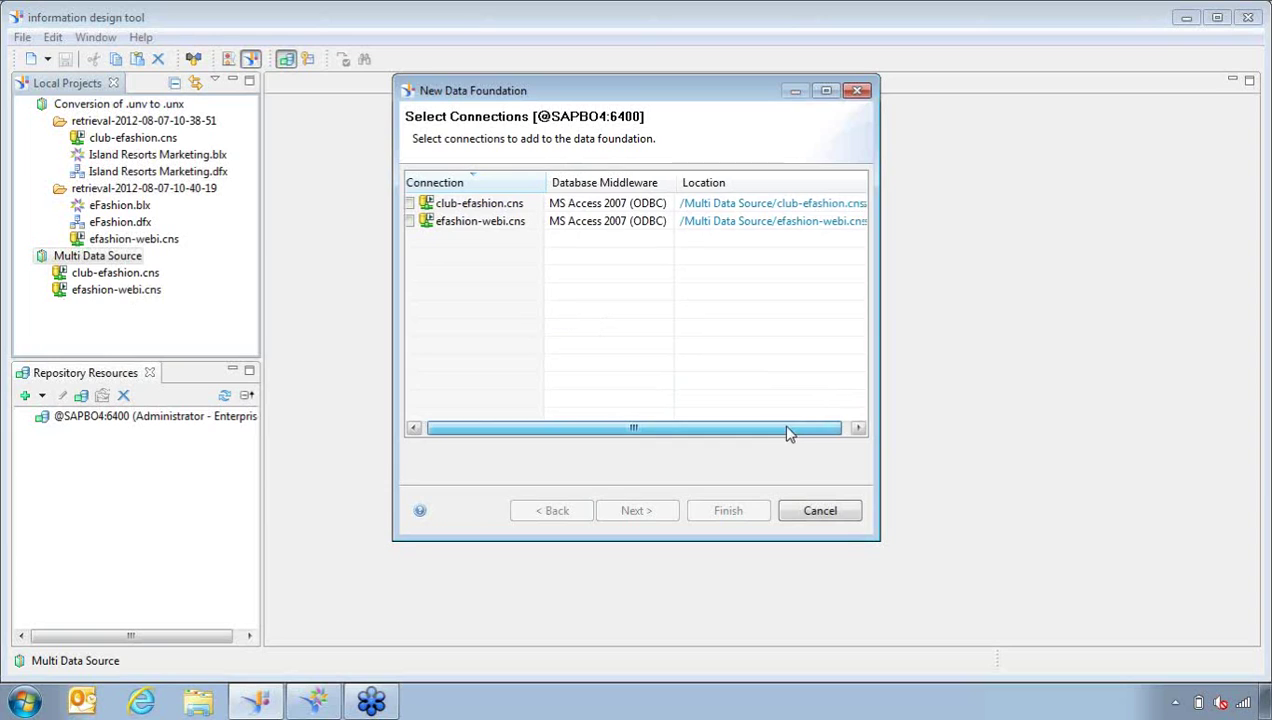
{"action": "left_click", "coordinate": [417, 222]}
{"action": "left_click", "coordinate": [417, 222]}
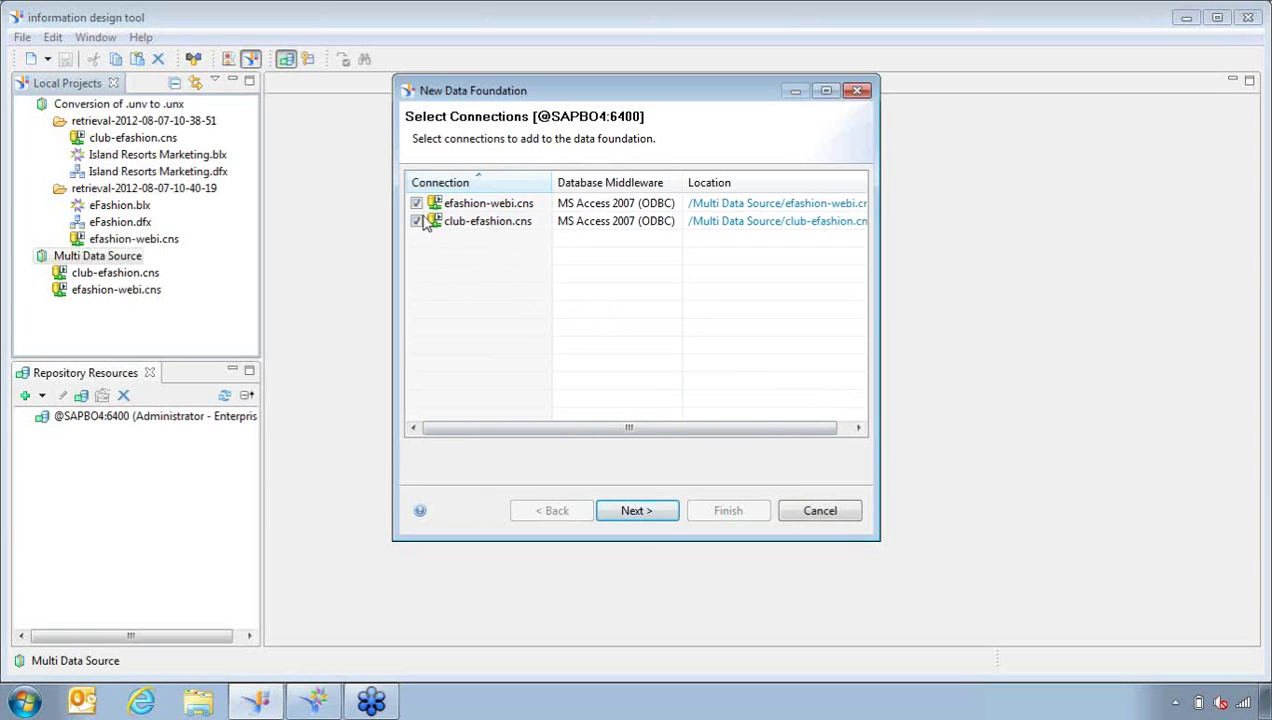
{"action": "left_click", "coordinate": [648, 516]}
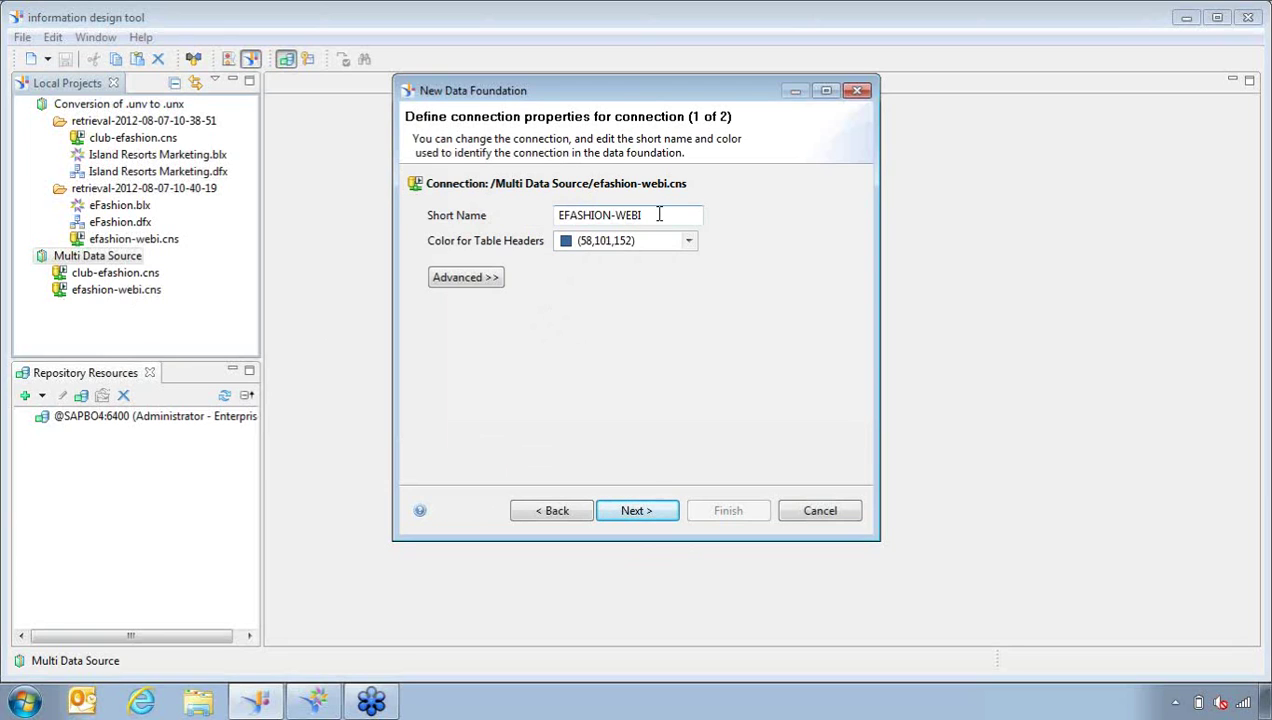
- Keep the default short names and table header colors for both connections and finish creating the data foundation
{"action": "left_click_drag", "start_coordinate": [657, 214], "coordinate": [579, 314]}
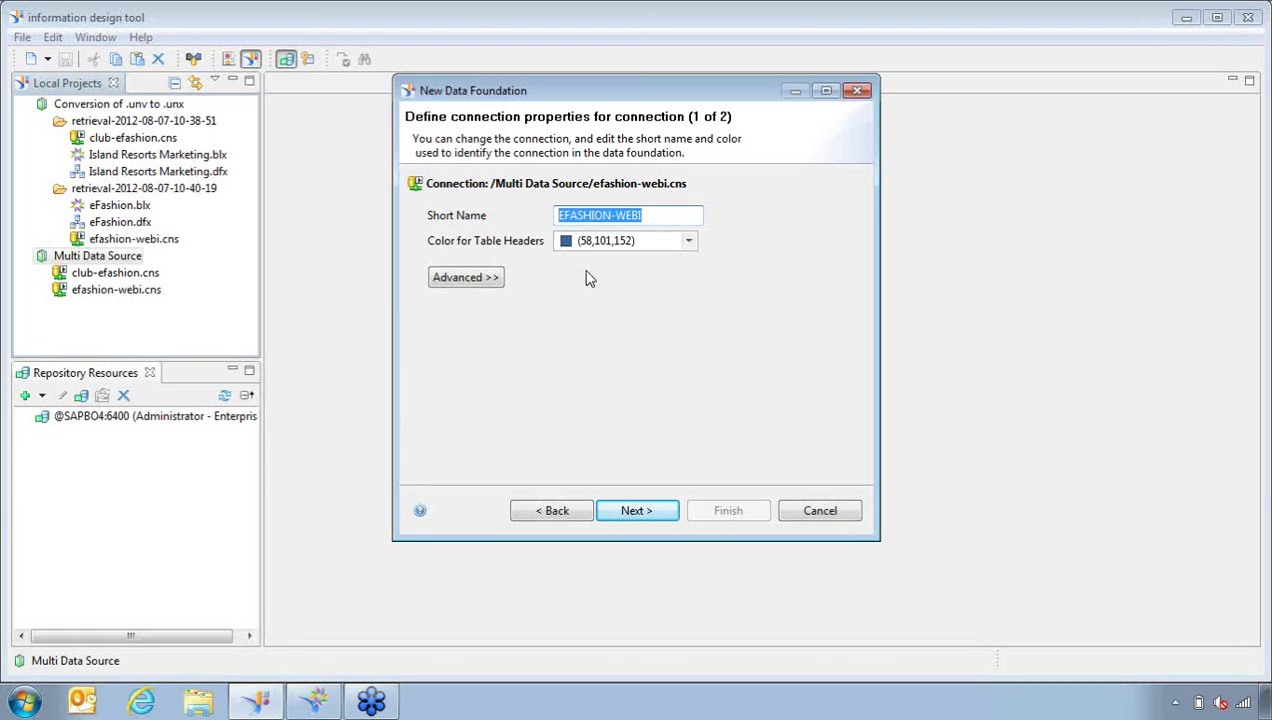
{"action": "left_click", "coordinate": [688, 240]}
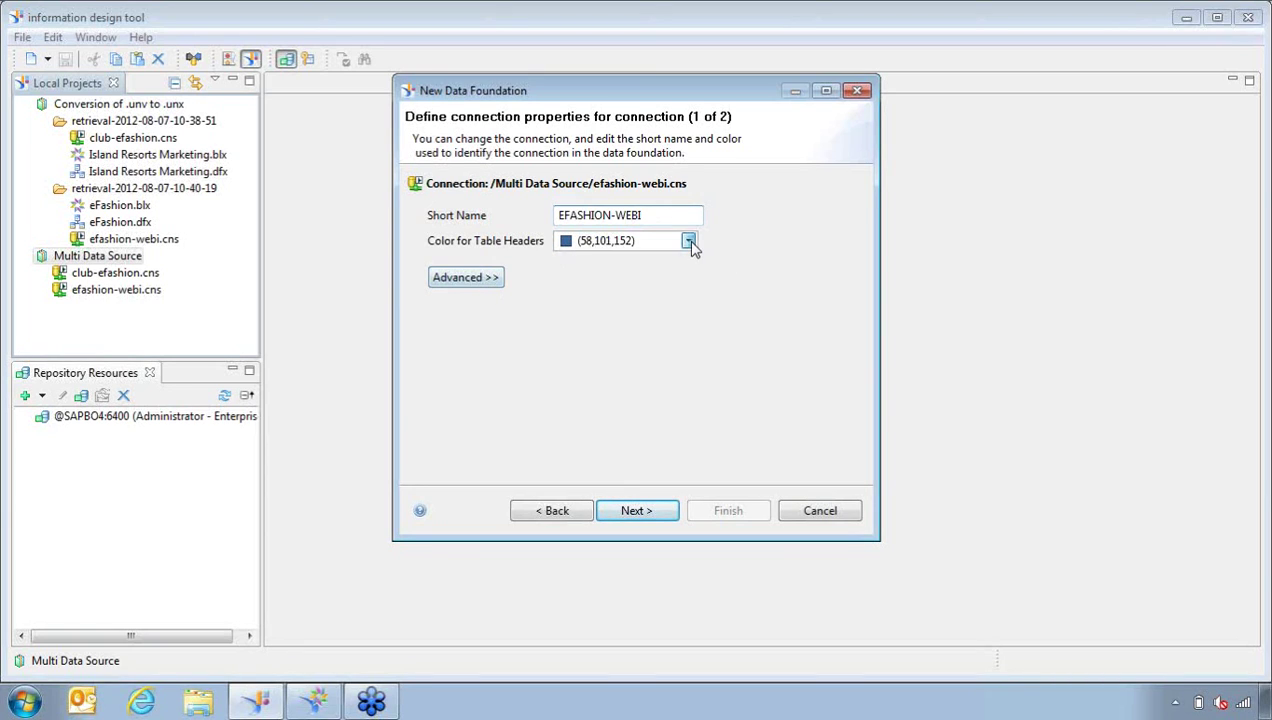
{"action": "left_click", "coordinate": [755, 238]}
{"action": "left_click", "coordinate": [632, 511]}
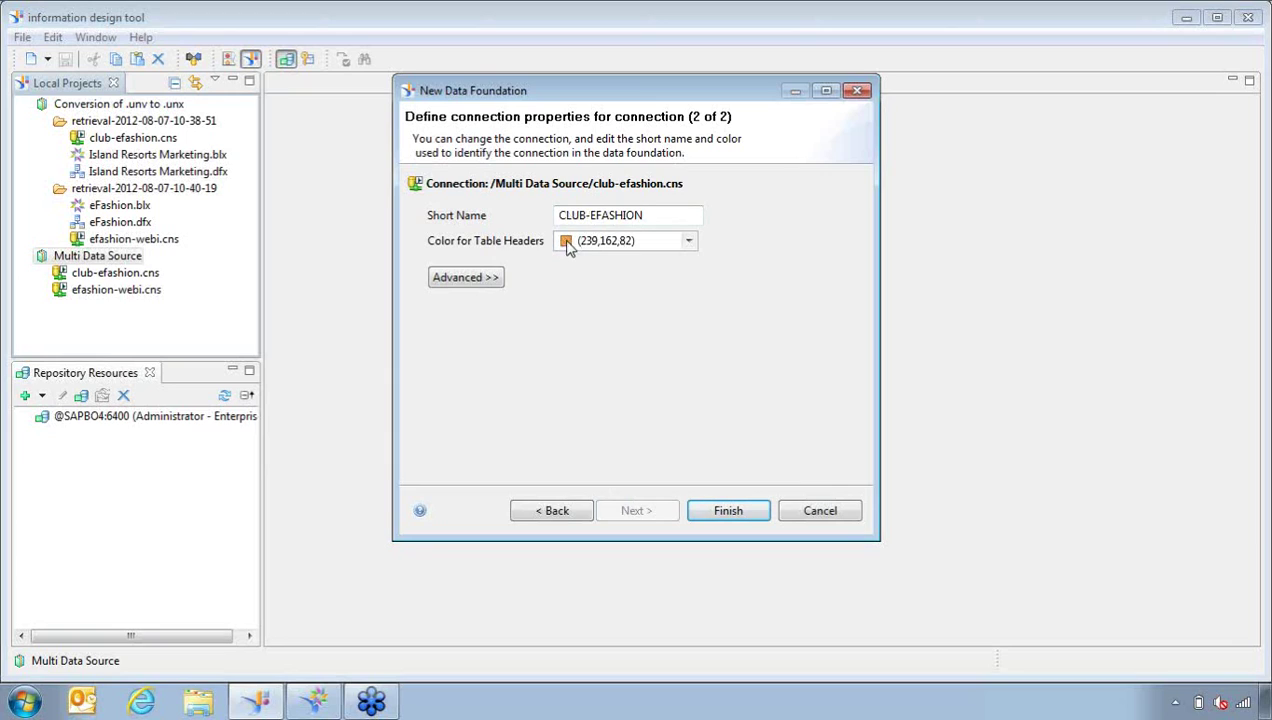
{"action": "left_click", "coordinate": [724, 514]}
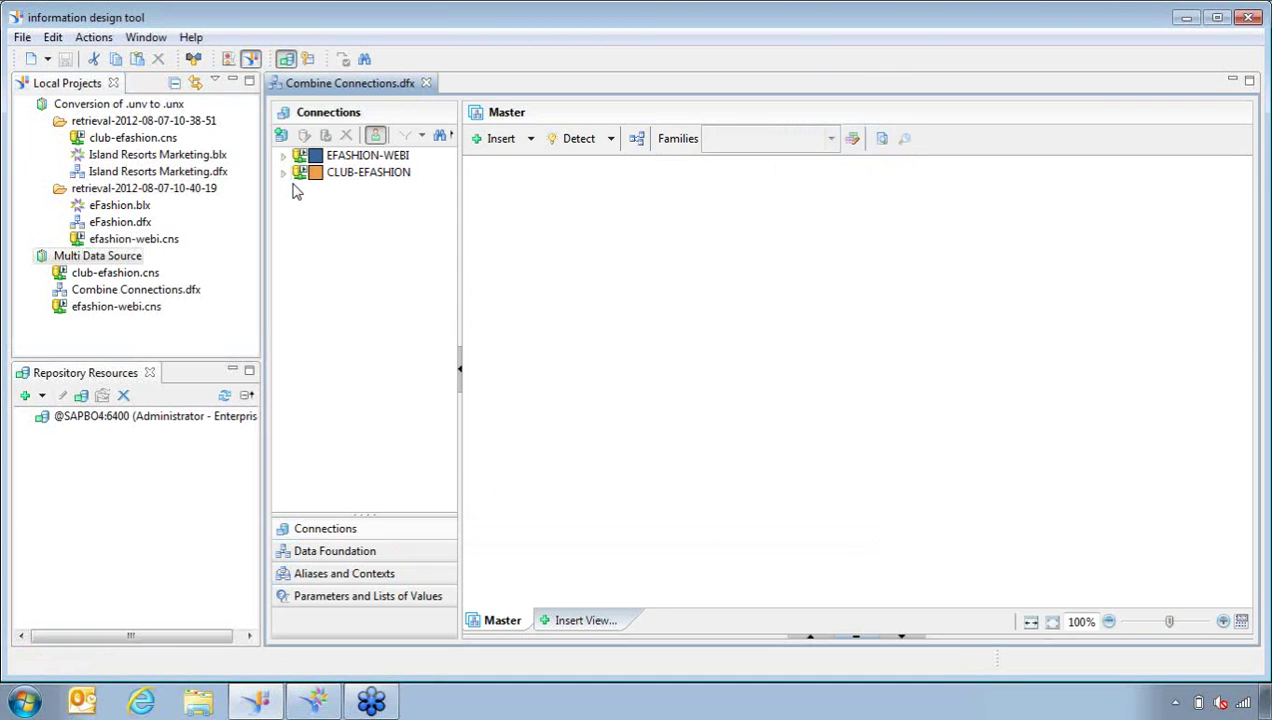
- Start inserting tables into the Combine Connections data foundation
{"action": "left_click", "coordinate": [532, 142]}
{"action": "left_click", "coordinate": [530, 170]}
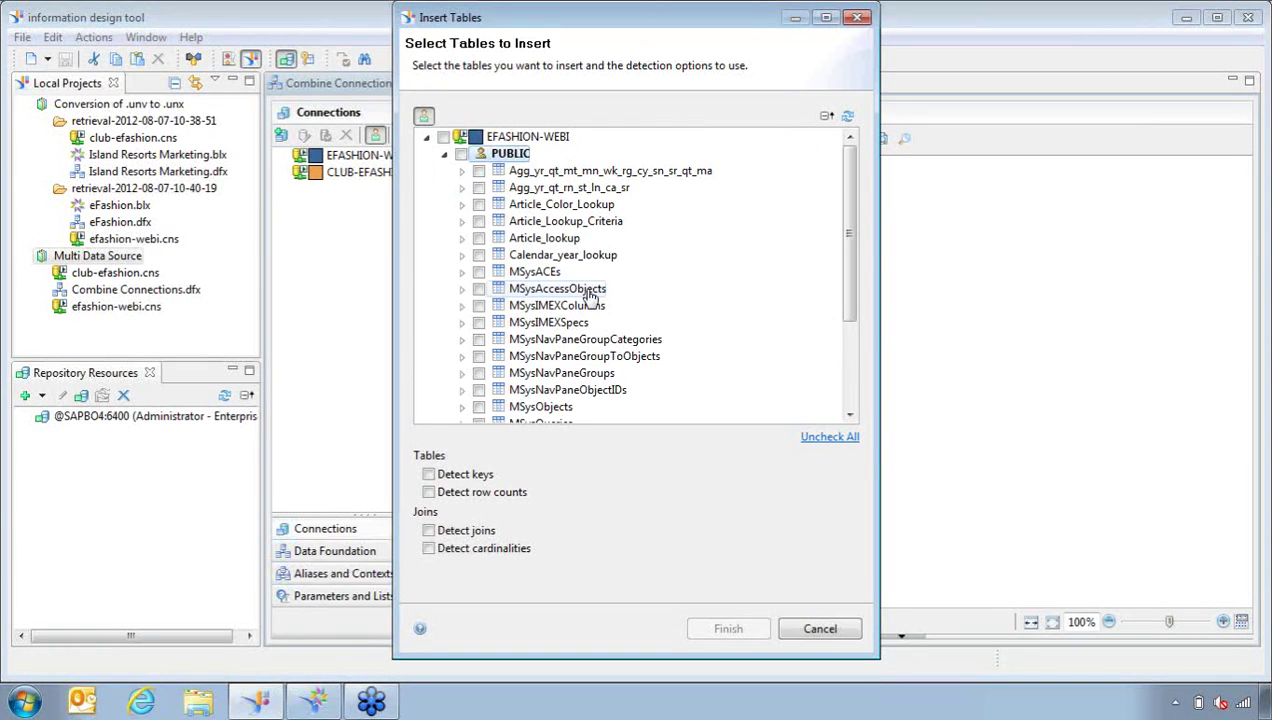
- Select EFASHION-WEBI's three article tables, Calendar_year_lookup, Outlet_Lookup, Shop_facts, product_promotion_facts and promotion_lookup for insertion
{"action": "left_click", "coordinate": [479, 204]}
{"action": "left_click", "coordinate": [479, 221]}
{"action": "left_click", "coordinate": [479, 238]}
{"action": "left_click", "coordinate": [479, 254]}
{"action": "scroll", "coordinate": [585, 275], "scroll_direction": "down", "scroll_amount": 2}
{"action": "left_click", "coordinate": [565, 360]}
{"action": "scroll", "coordinate": [670, 316], "scroll_direction": "down", "scroll_amount": 1}
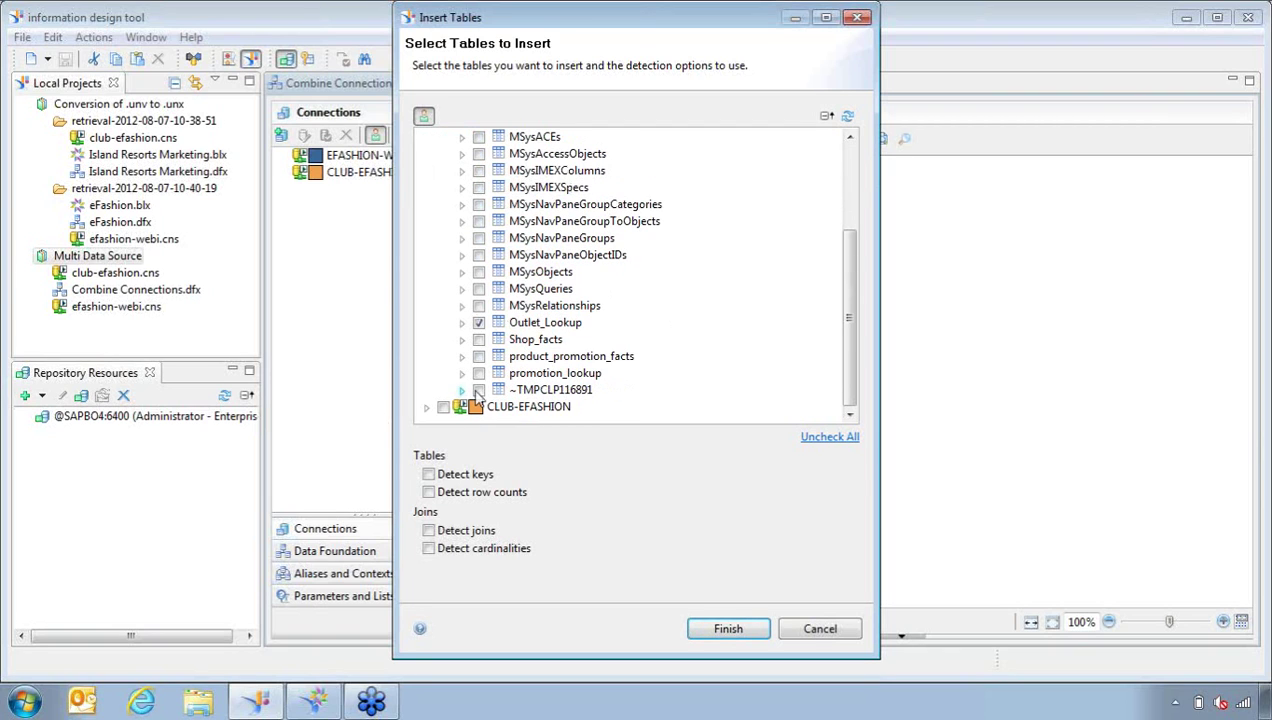
{"action": "left_click", "coordinate": [479, 339]}
{"action": "left_click", "coordinate": [479, 356]}
{"action": "left_click", "coordinate": [479, 373]}
{"action": "scroll", "coordinate": [713, 318], "scroll_direction": "up", "scroll_amount": 3}
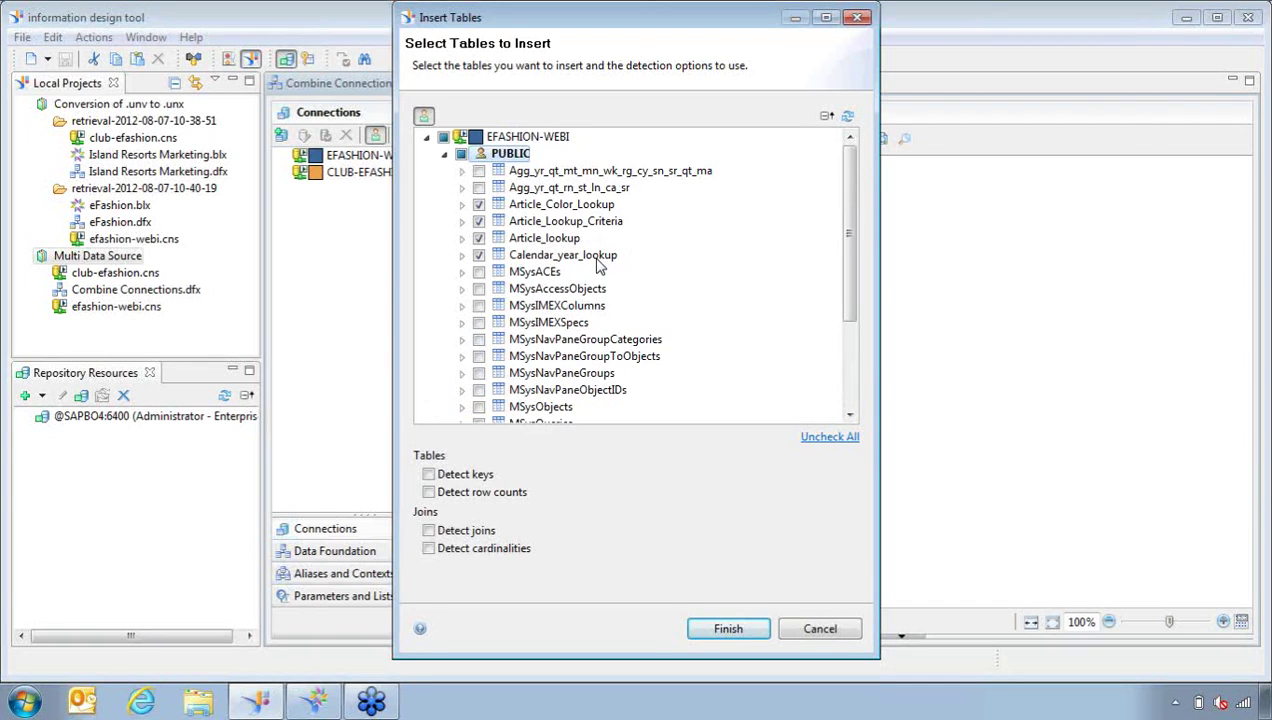
- Expand CLUB-EFASHION, clear all selected tables, and reselect EFASHION-WEBI's three article tables, Calendar_year_lookup, Outlet_Lookup, Shop_facts, product_promotion_facts and promotion_lookup
{"action": "left_click", "coordinate": [427, 137]}
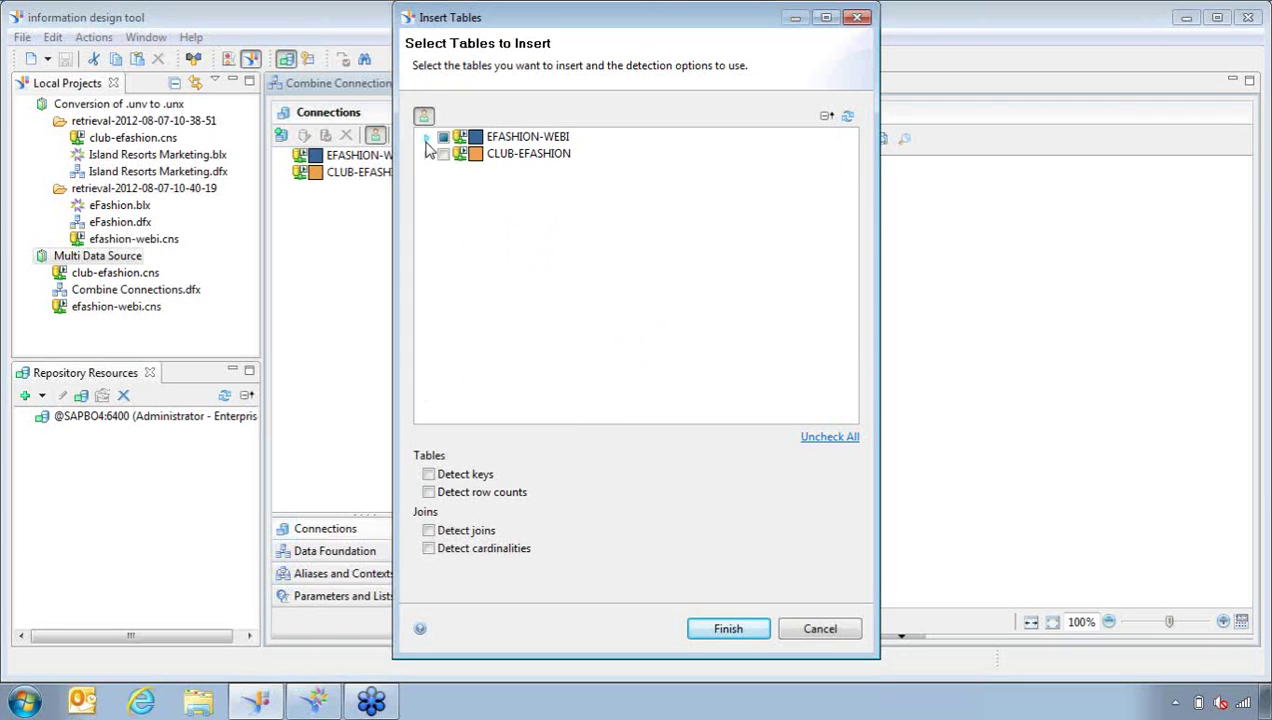
{"action": "left_click", "coordinate": [427, 154]}
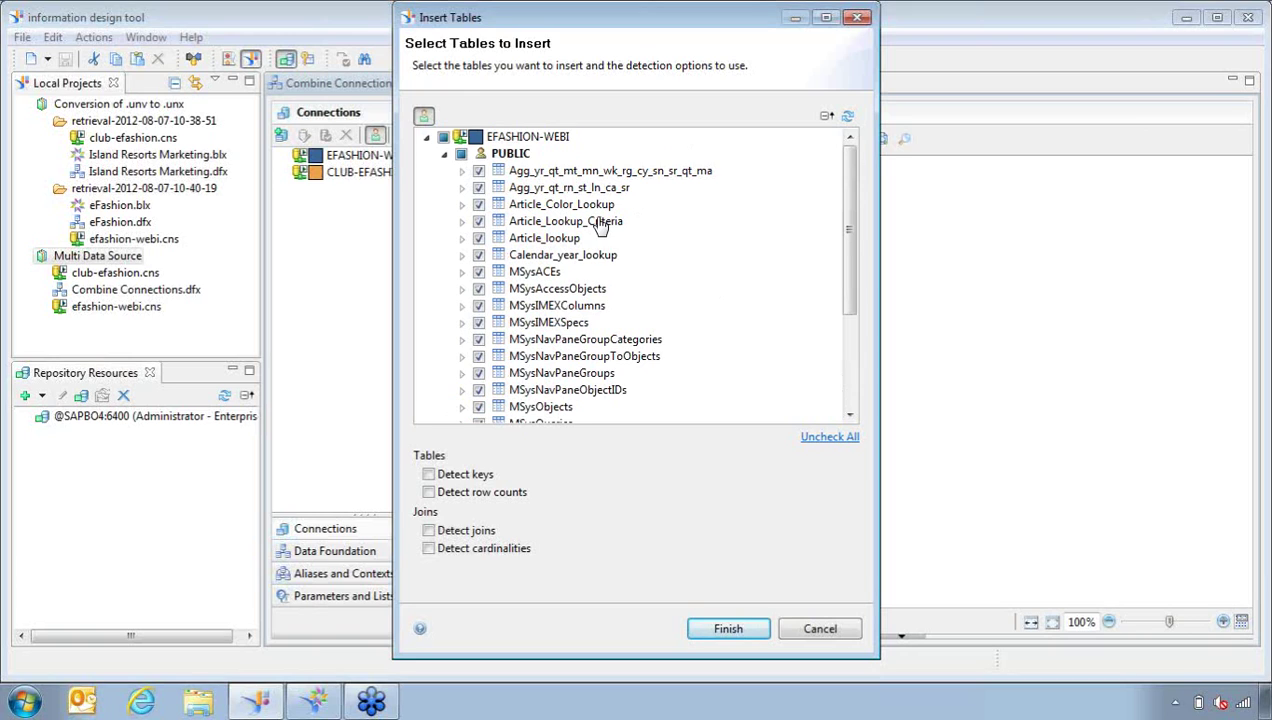
{"action": "left_click", "coordinate": [461, 154]}
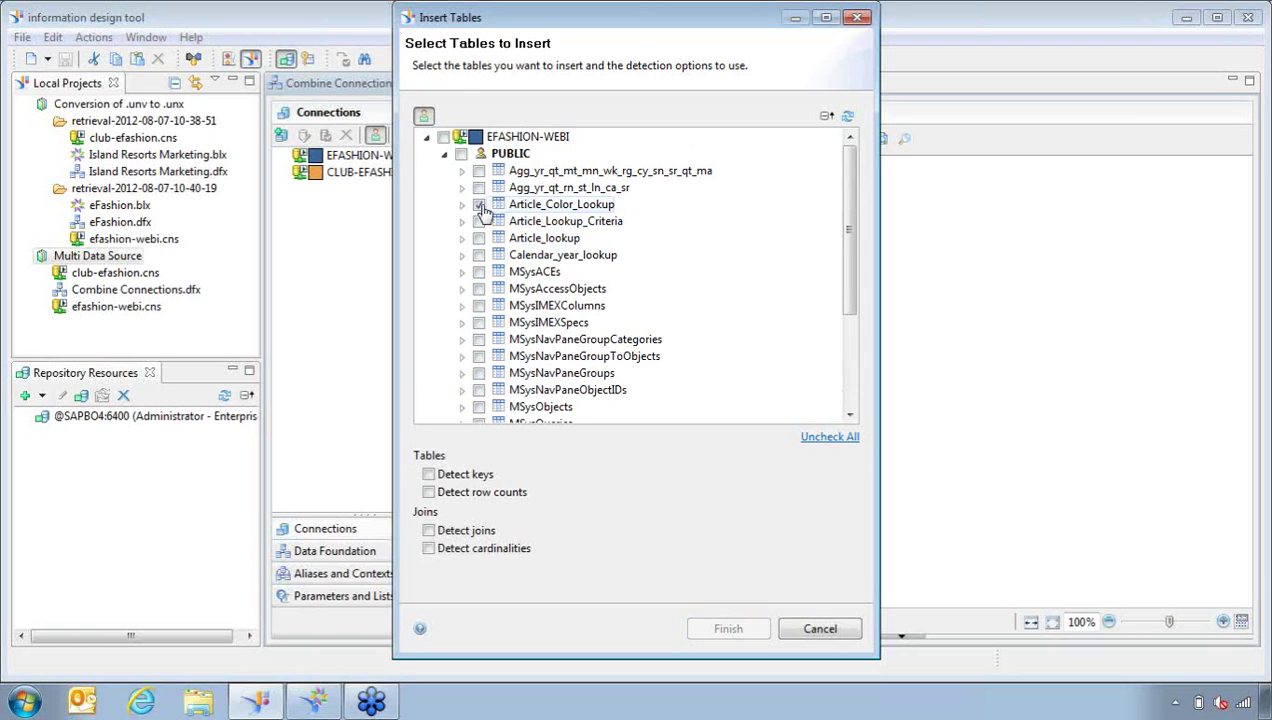
{"action": "left_click", "coordinate": [478, 204]}
{"action": "left_click", "coordinate": [478, 221]}
{"action": "left_click", "coordinate": [478, 238]}
{"action": "left_click", "coordinate": [478, 255]}
{"action": "left_click_drag", "start_coordinate": [845, 270], "coordinate": [845, 358]}
{"action": "left_click", "coordinate": [478, 305]}
{"action": "left_click", "coordinate": [478, 322]}
{"action": "left_click", "coordinate": [478, 339]}
{"action": "left_click", "coordinate": [478, 357]}
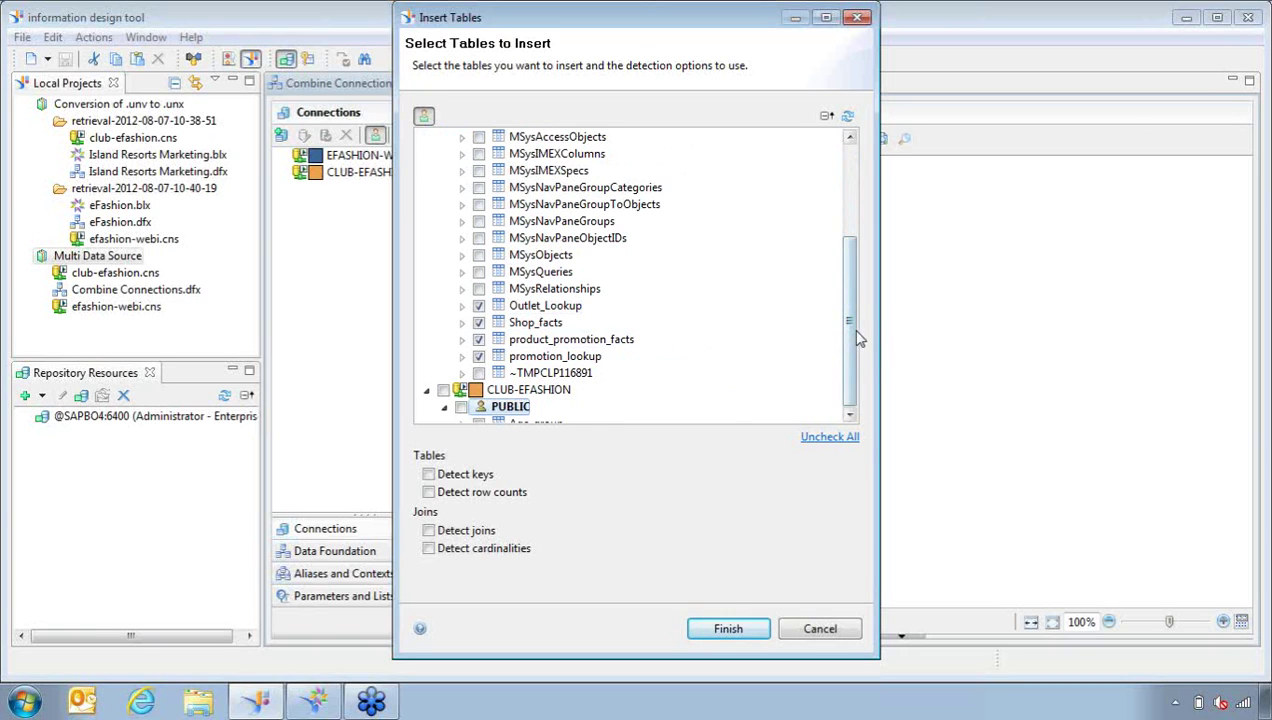
- Also select the Age_group, City, Country, Customer and Invoice_Line tables of the CLUB-EFASHION connection
{"action": "left_click", "coordinate": [849, 415]}
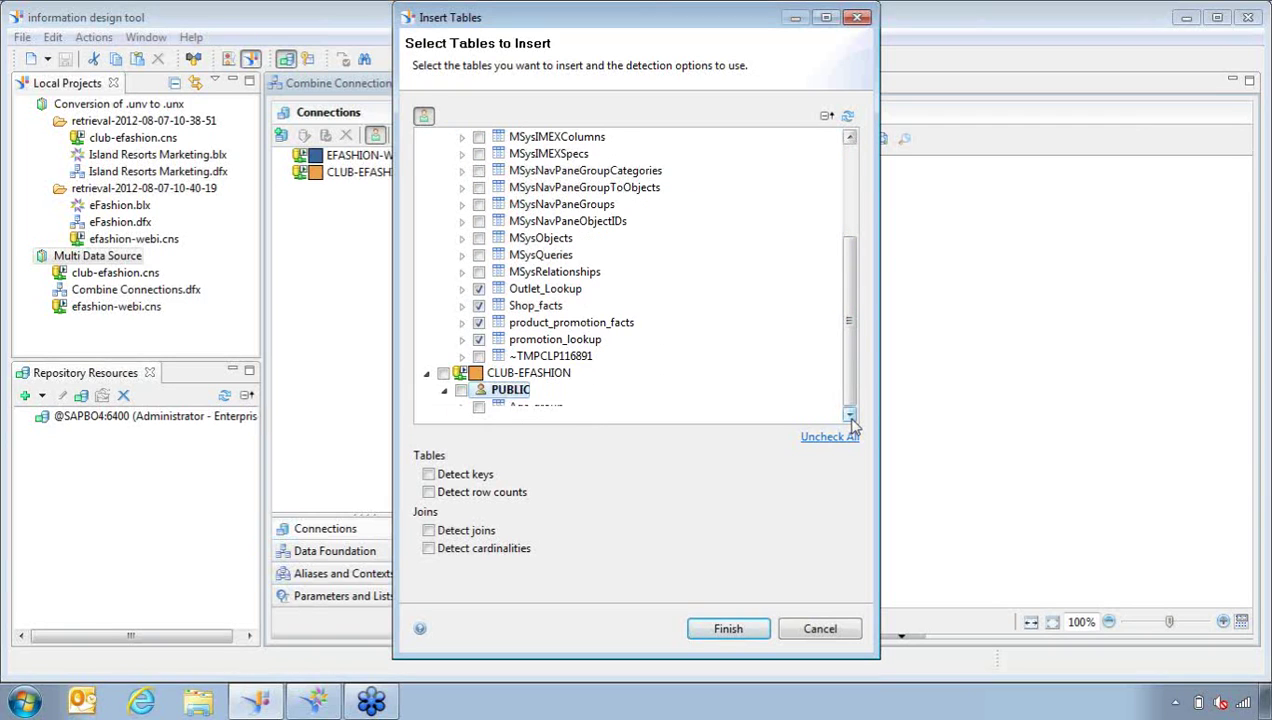
{"action": "left_click", "coordinate": [849, 415]}
{"action": "left_click", "coordinate": [849, 415]}
{"action": "left_click_drag", "start_coordinate": [849, 415], "coordinate": [848, 412]}
{"action": "left_click", "coordinate": [479, 255]}
{"action": "left_click", "coordinate": [479, 272]}
{"action": "left_click", "coordinate": [479, 289]}
{"action": "left_click", "coordinate": [479, 306]}
{"action": "left_click", "coordinate": [479, 322]}
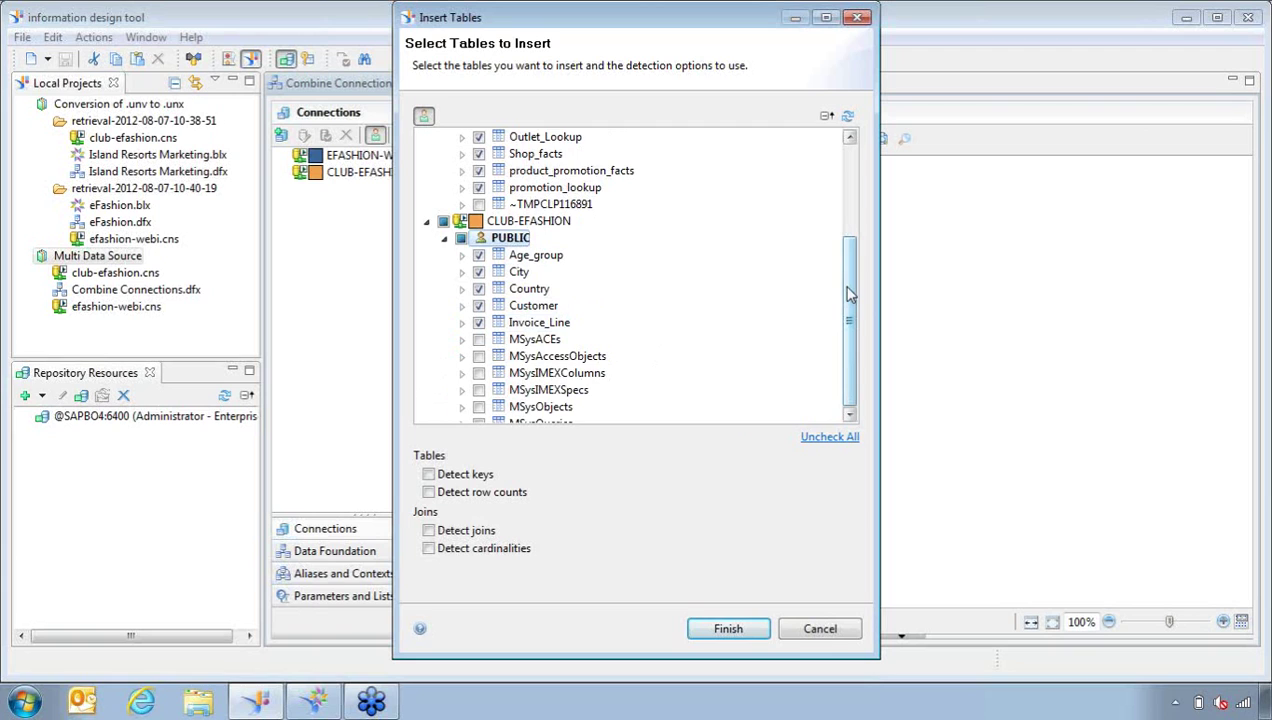
- Add CLUB-EFASHION's Region, Resort, Sales and Sales_Person tables to the selection and insert all selected tables without any detection options
{"action": "scroll", "coordinate": [847, 293], "scroll_direction": "up", "scroll_amount": 3}
{"action": "left_click", "coordinate": [849, 414]}
{"action": "left_click", "coordinate": [849, 414]}
{"action": "left_click", "coordinate": [849, 414]}
{"action": "left_click", "coordinate": [849, 414]}
{"action": "left_click", "coordinate": [849, 414]}
{"action": "left_click", "coordinate": [849, 414]}
{"action": "scroll", "coordinate": [484, 372], "scroll_direction": "down", "scroll_amount": 4}
{"action": "left_click", "coordinate": [479, 373]}
{"action": "left_click", "coordinate": [479, 390]}
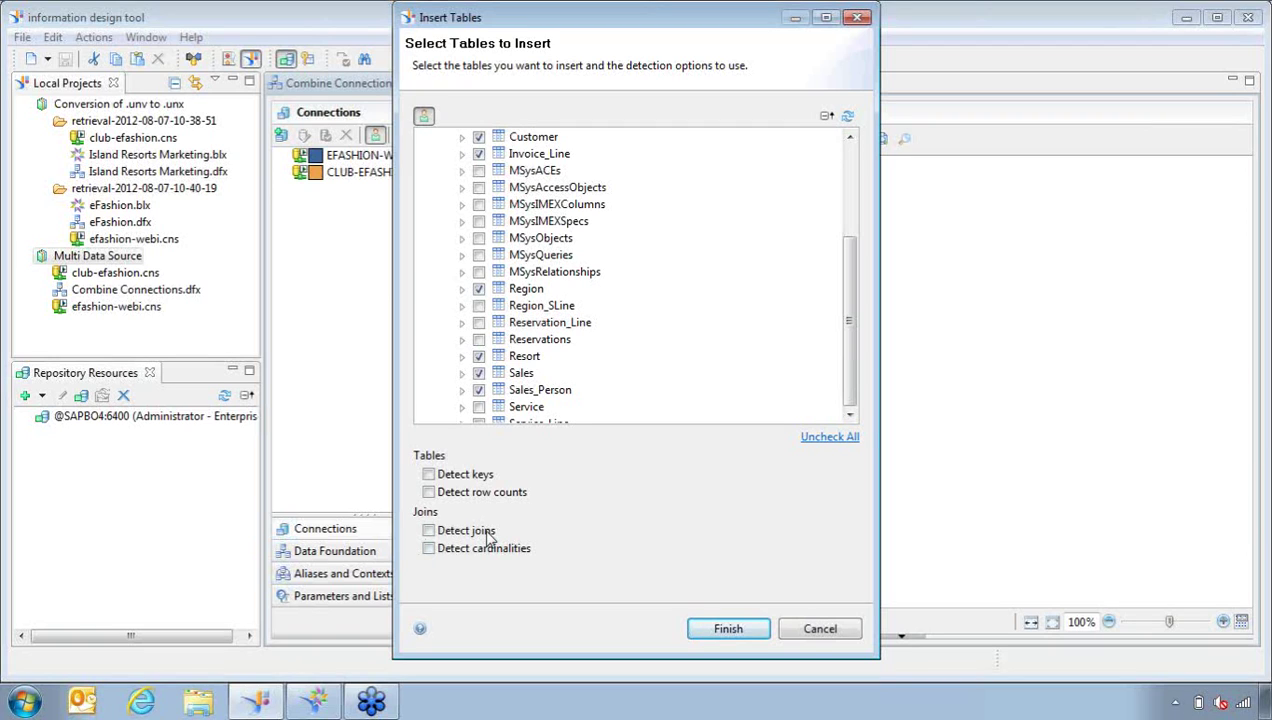
{"action": "left_click", "coordinate": [728, 628]}
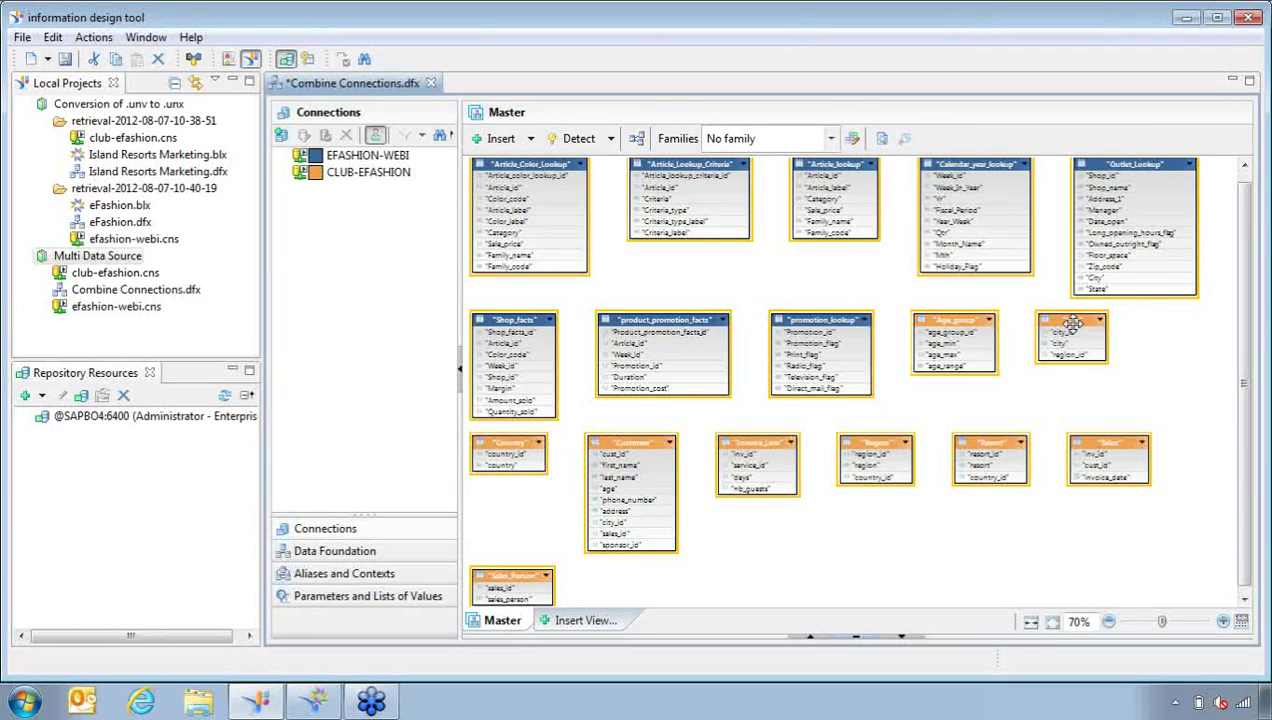
{"action": "scroll", "coordinate": [1072, 323], "scroll_direction": "left", "scroll_amount": 1}
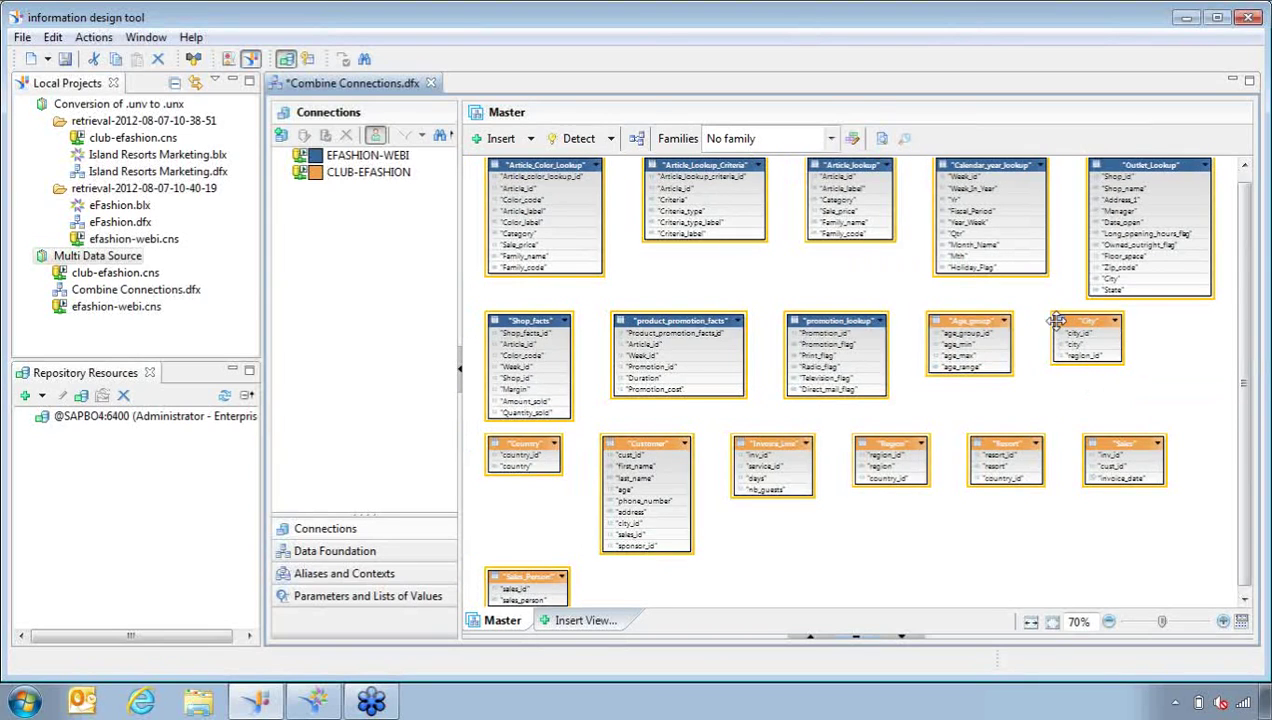
{"action": "left_click", "coordinate": [1178, 346]}
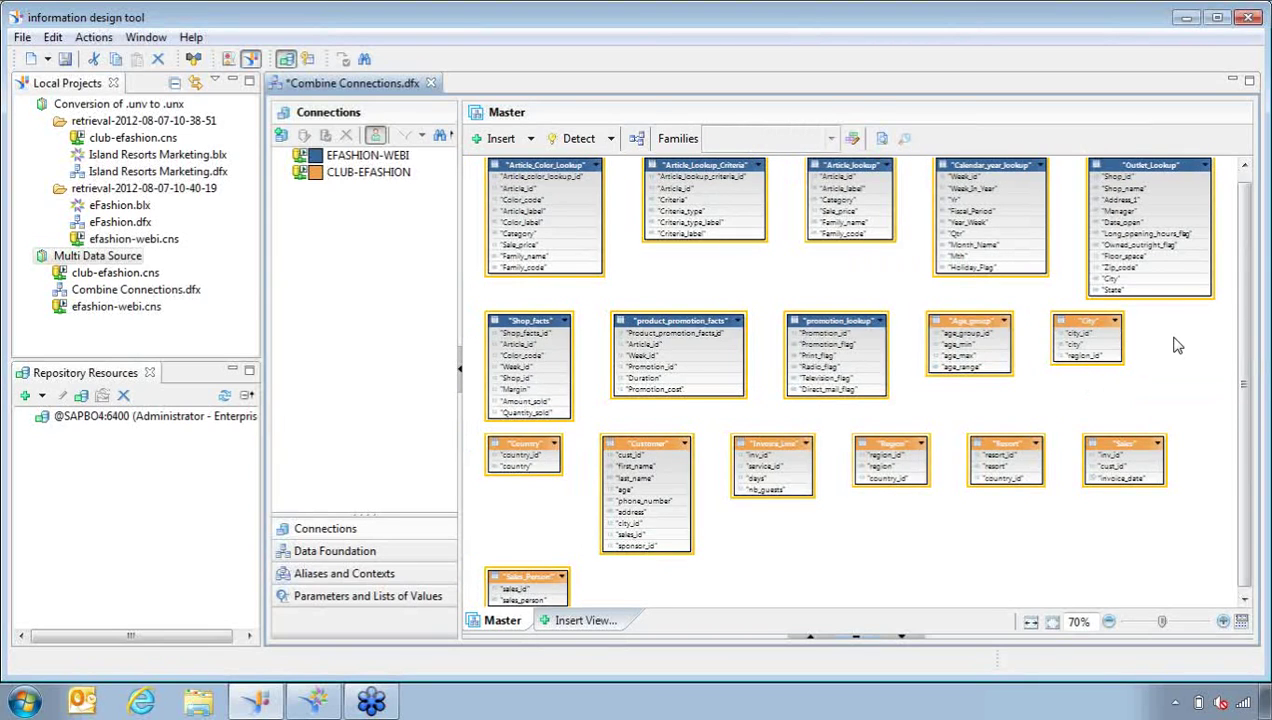
- Join the City column of Outlet_Lookup to the city column of the City table and reposition the City table slightly
{"action": "left_click_drag", "start_coordinate": [1164, 285], "coordinate": [1162, 346]}
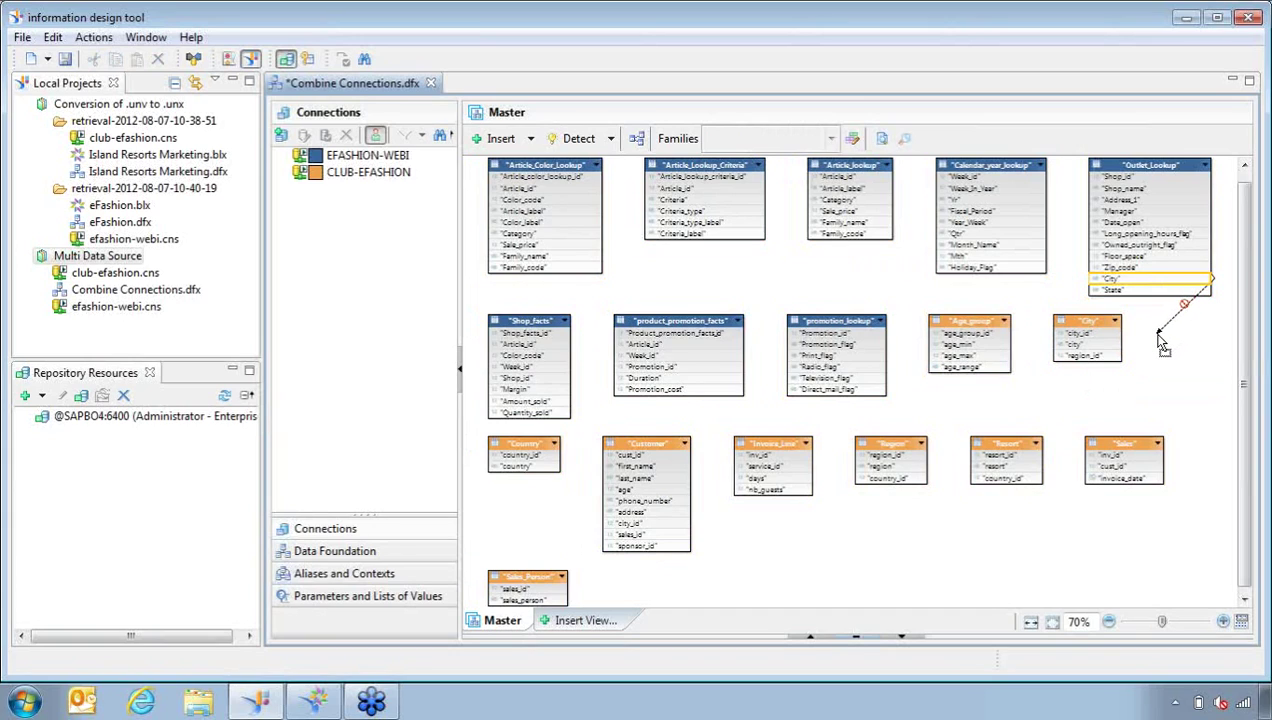
{"action": "left_click_drag", "start_coordinate": [1162, 346], "coordinate": [1114, 355]}
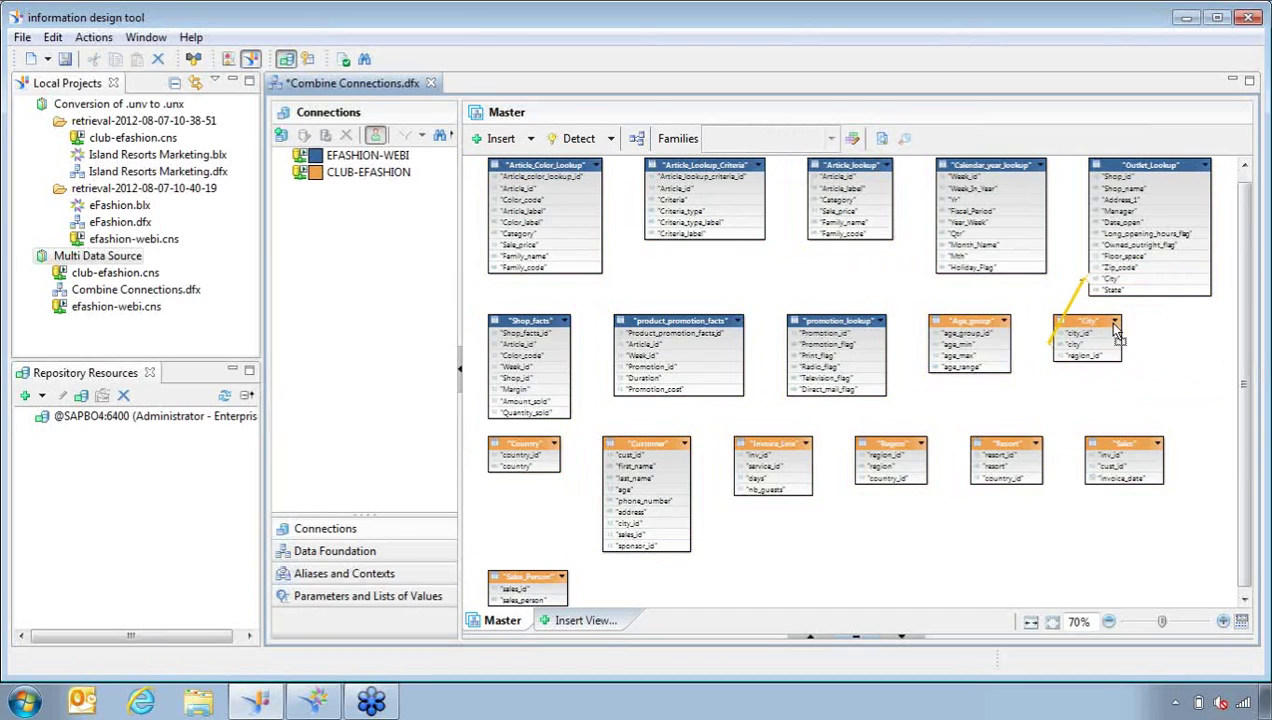
{"action": "mouse_move", "coordinate": [1110, 333]}
{"action": "left_mouse_down"}
{"action": "mouse_move", "coordinate": [1180, 336]}
{"action": "mouse_move", "coordinate": [1100, 328]}
{"action": "left_mouse_up"}
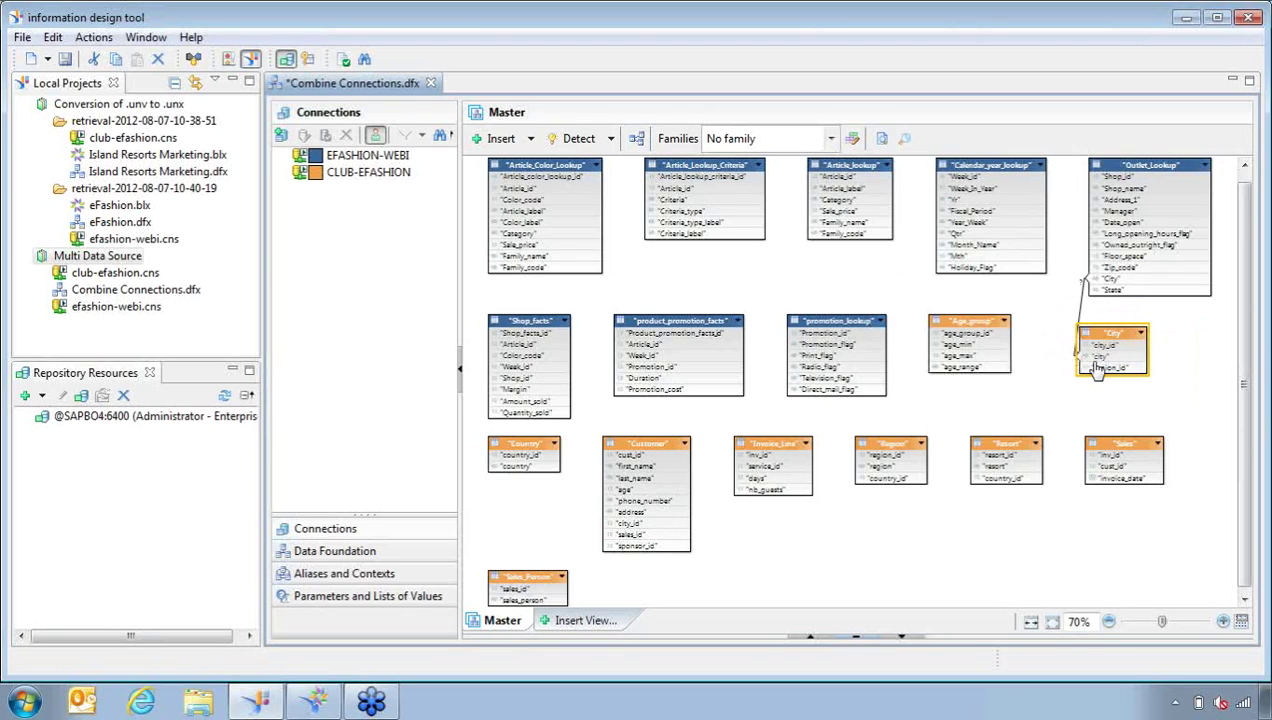
{"action": "left_click", "coordinate": [1084, 303]}
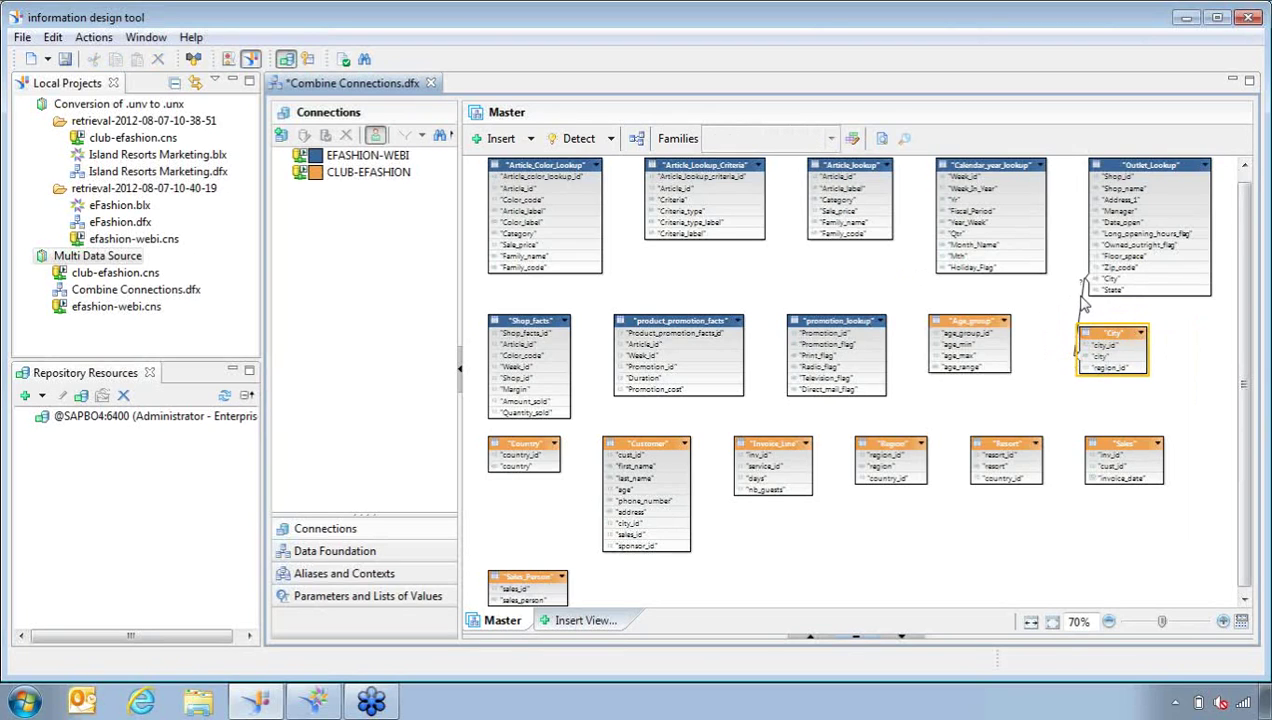
{"action": "left_click", "coordinate": [501, 138]}
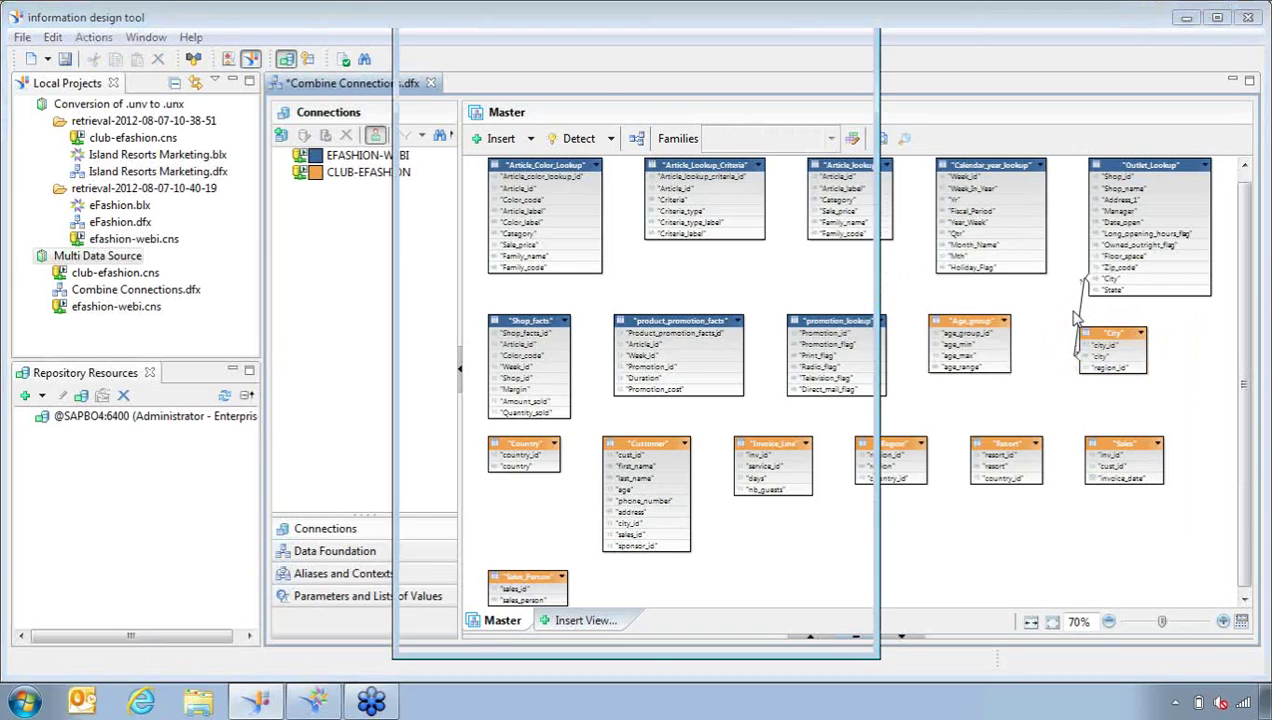
{"action": "left_click", "coordinate": [812, 627]}
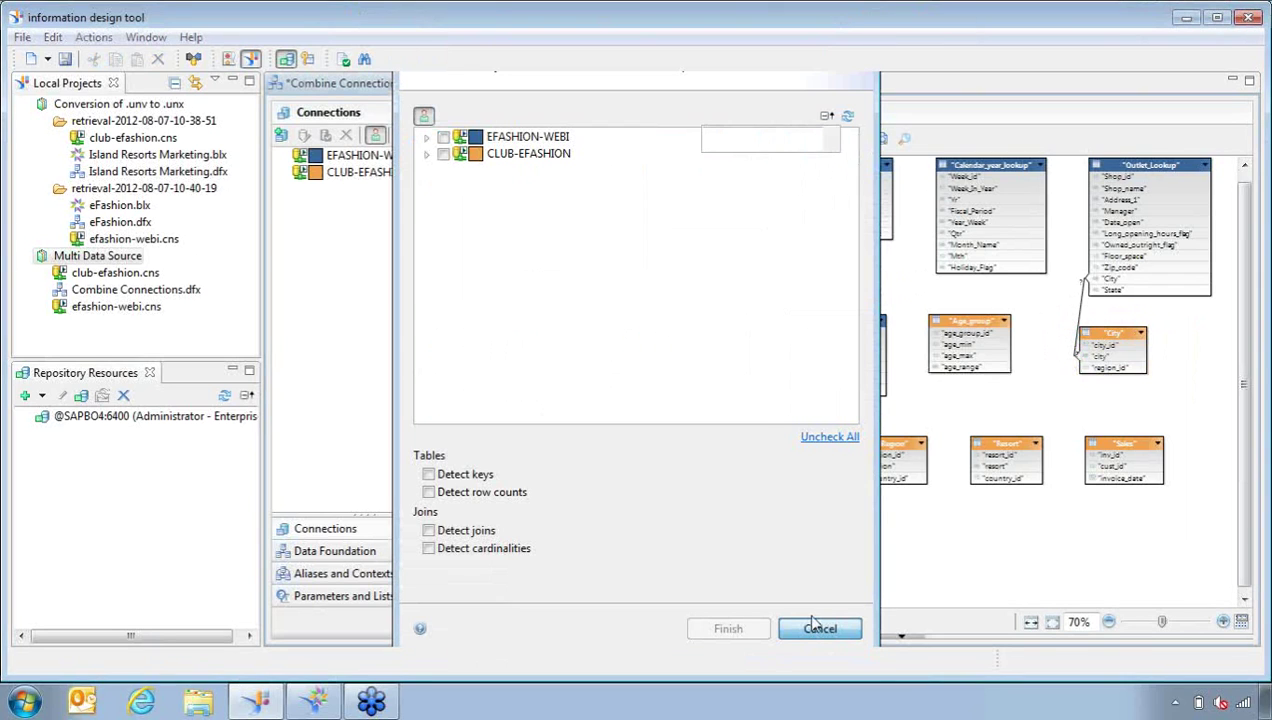
- Review the definition of the multisource join between Outlet_Lookup and City and accept it
{"action": "left_click", "coordinate": [1080, 328]}
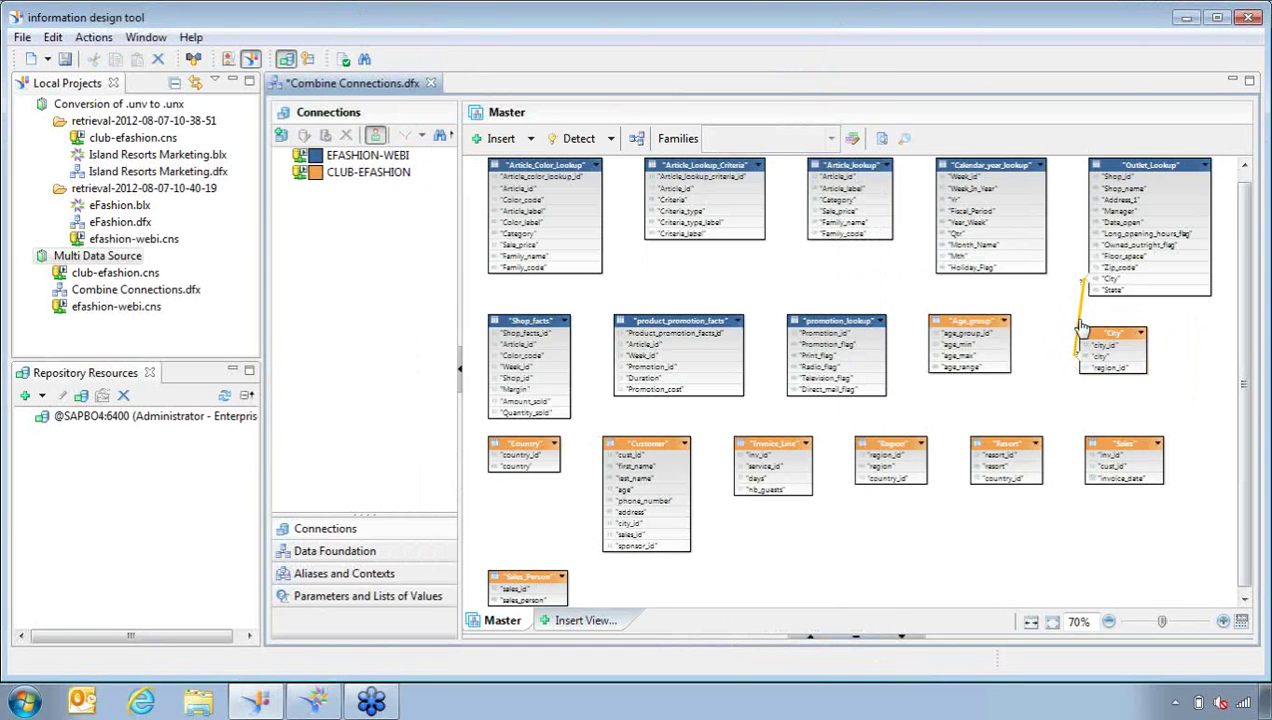
{"action": "double_click", "coordinate": [1080, 328]}
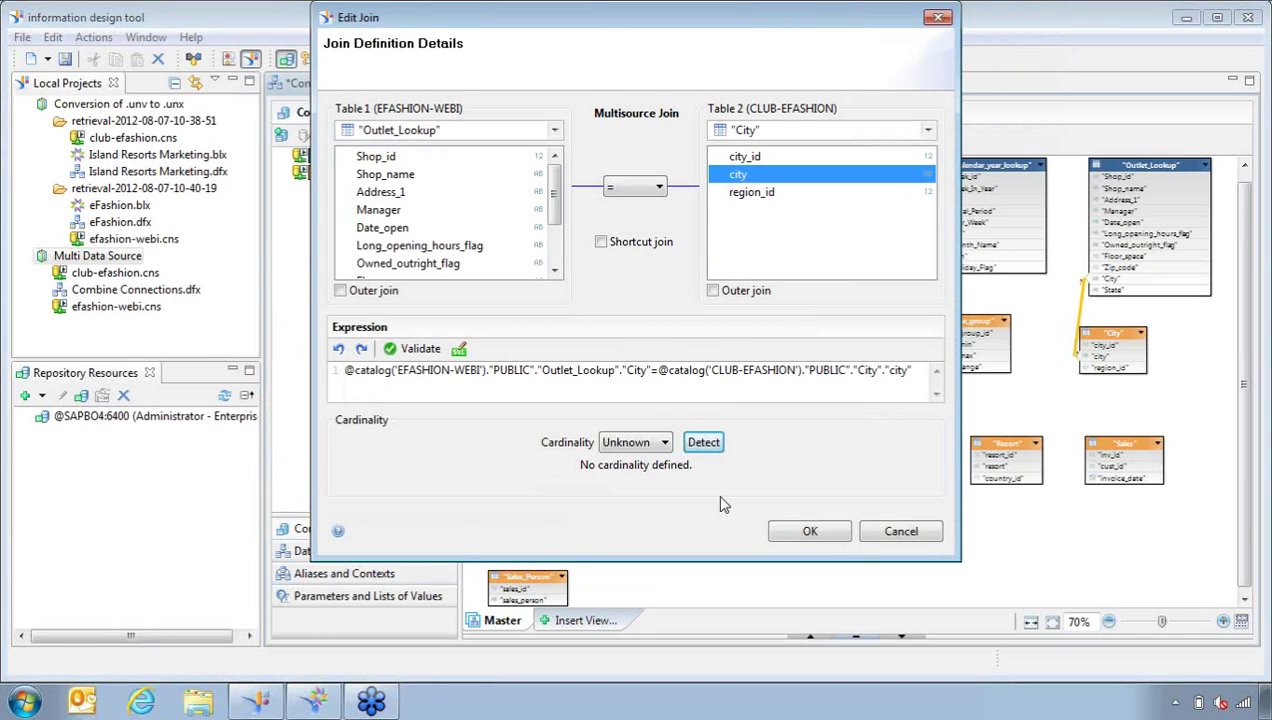
{"action": "left_click", "coordinate": [816, 533]}
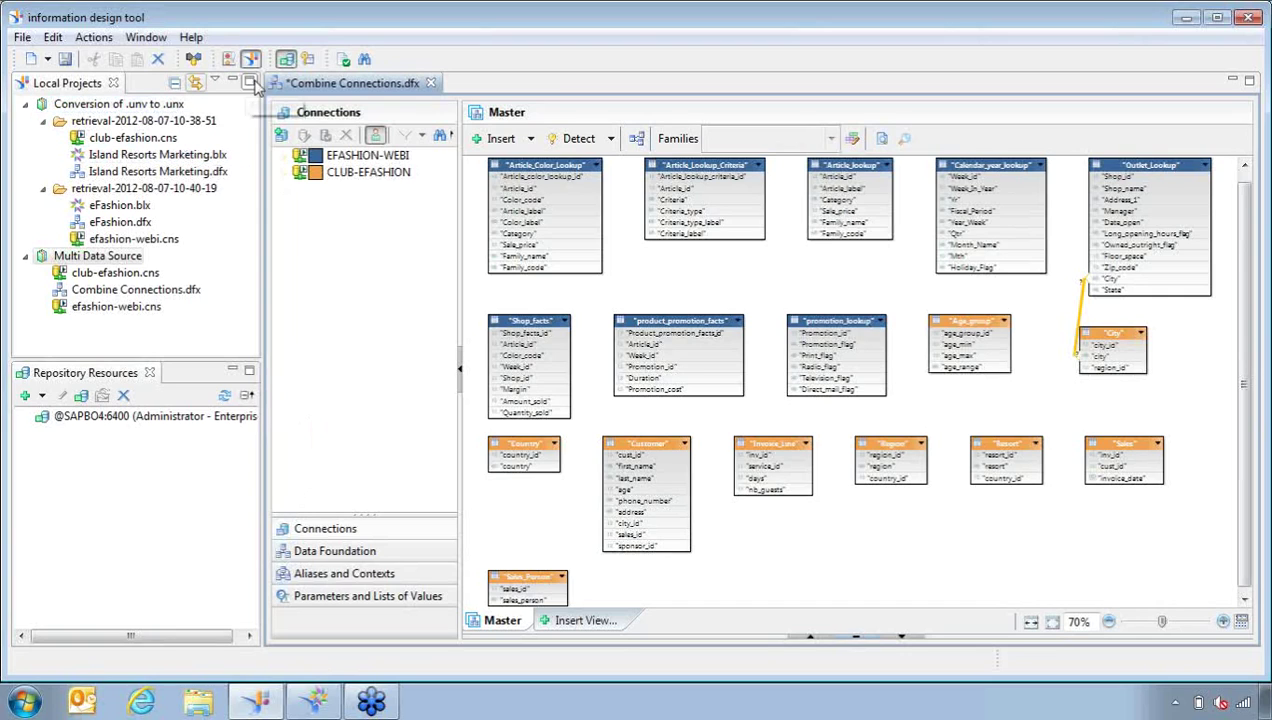
{"action": "left_click", "coordinate": [22, 39]}
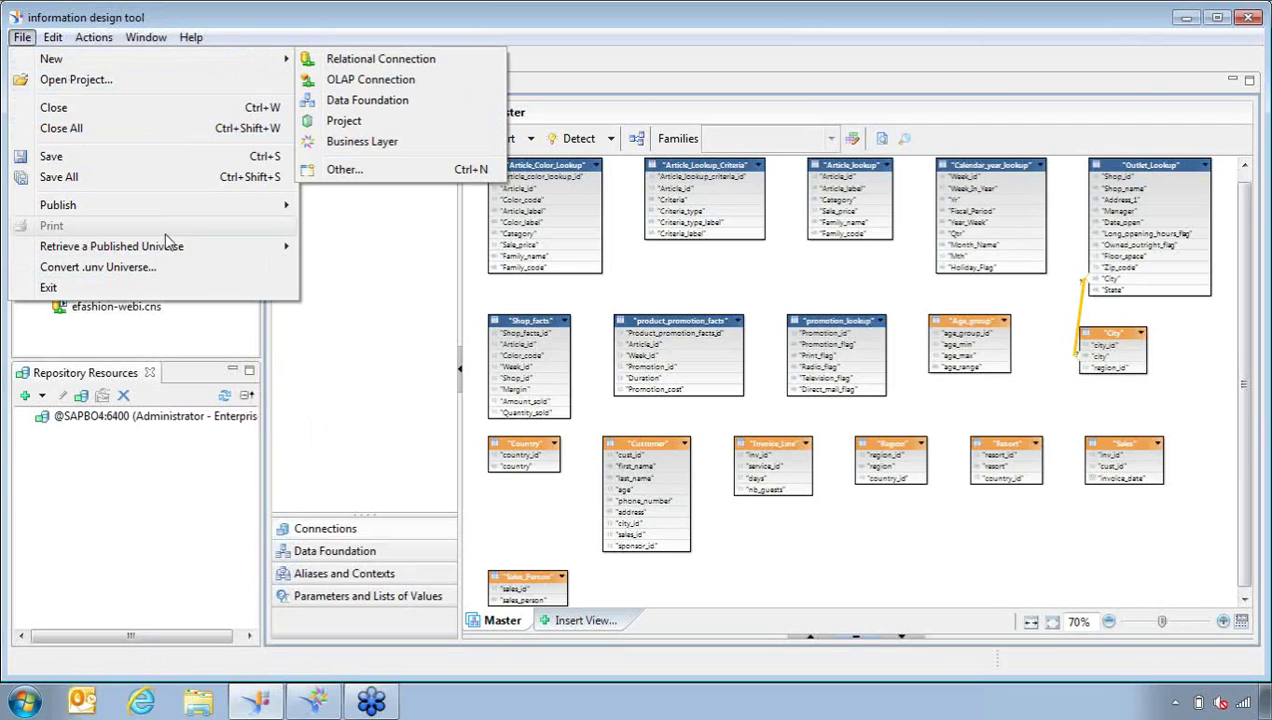
{"action": "left_click", "coordinate": [165, 342]}
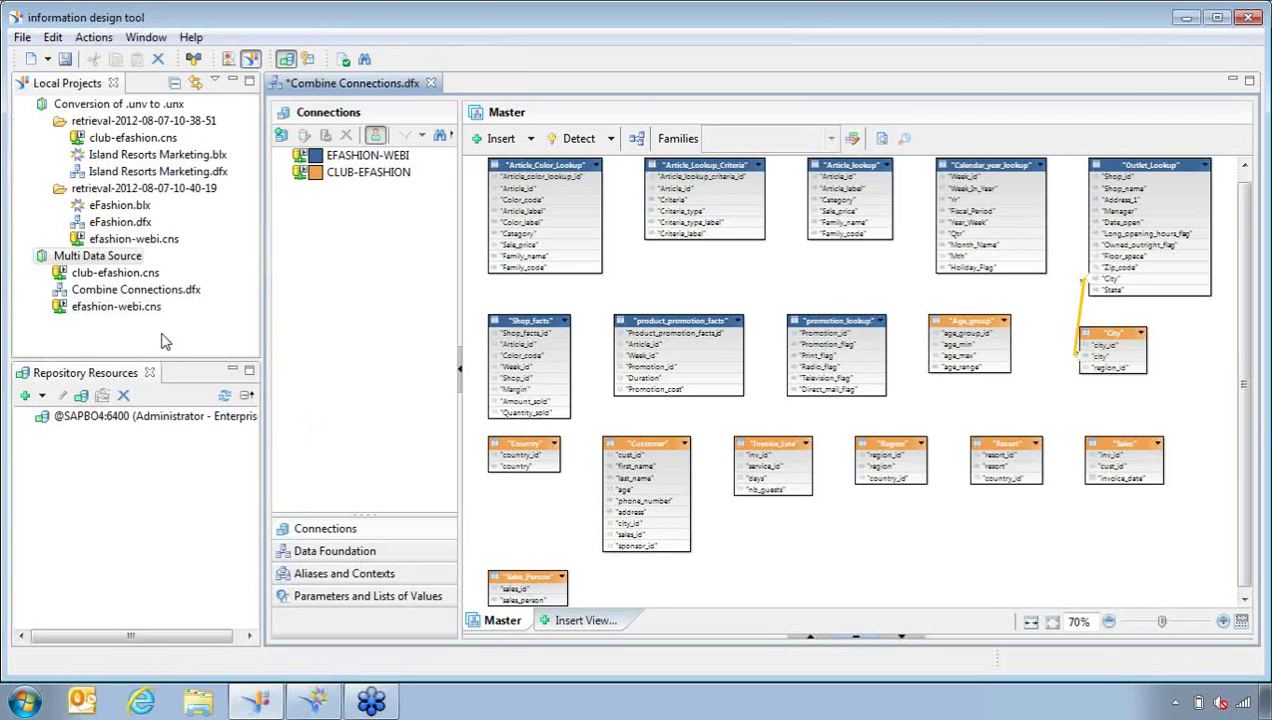
{"action": "left_click", "coordinate": [165, 342]}
- Start a new business layer in the Multi Data Source project, based on a relational data foundation and named Multi Source universe
{"action": "left_click", "coordinate": [25, 39]}
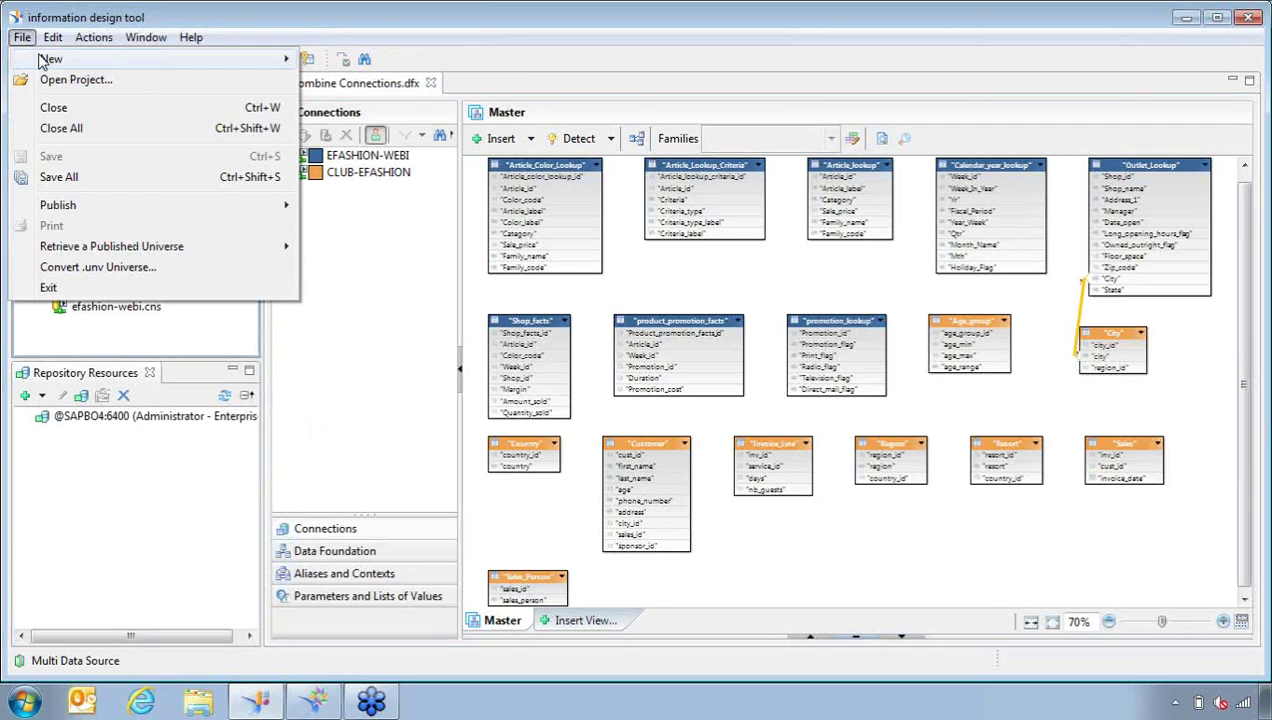
{"action": "mouse_move", "coordinate": [66, 60]}
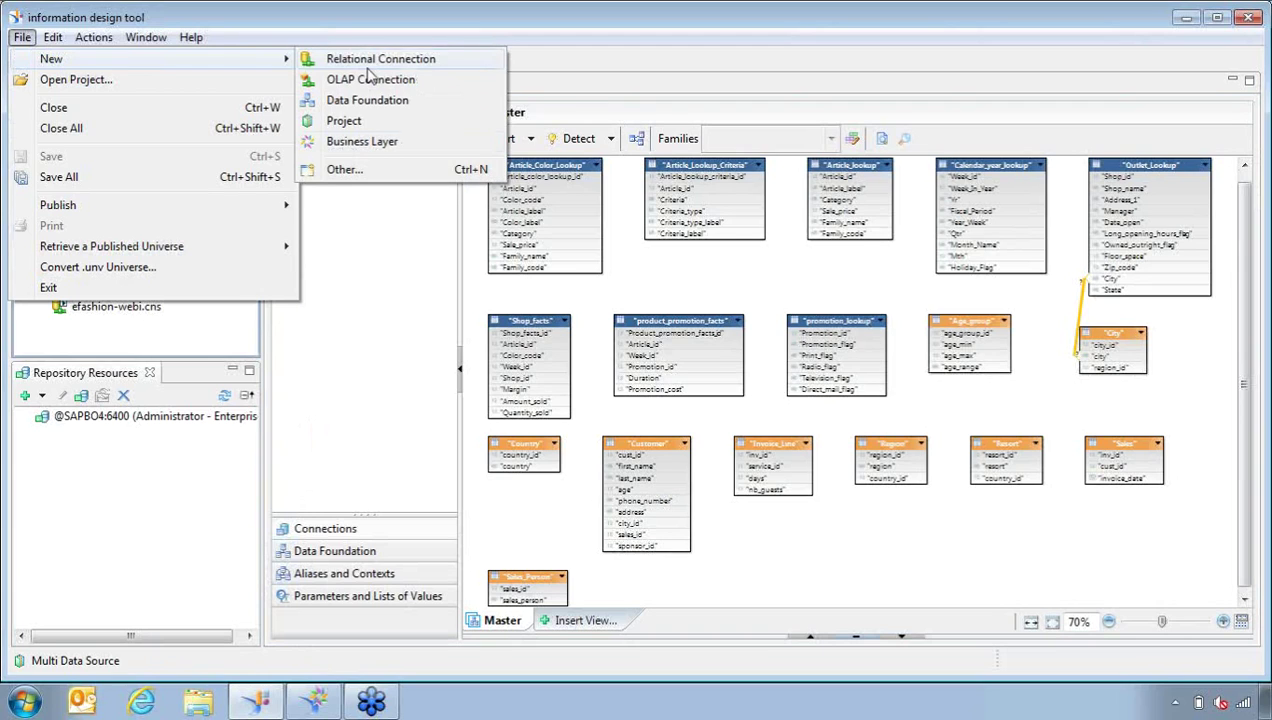
{"action": "left_click", "coordinate": [364, 142]}
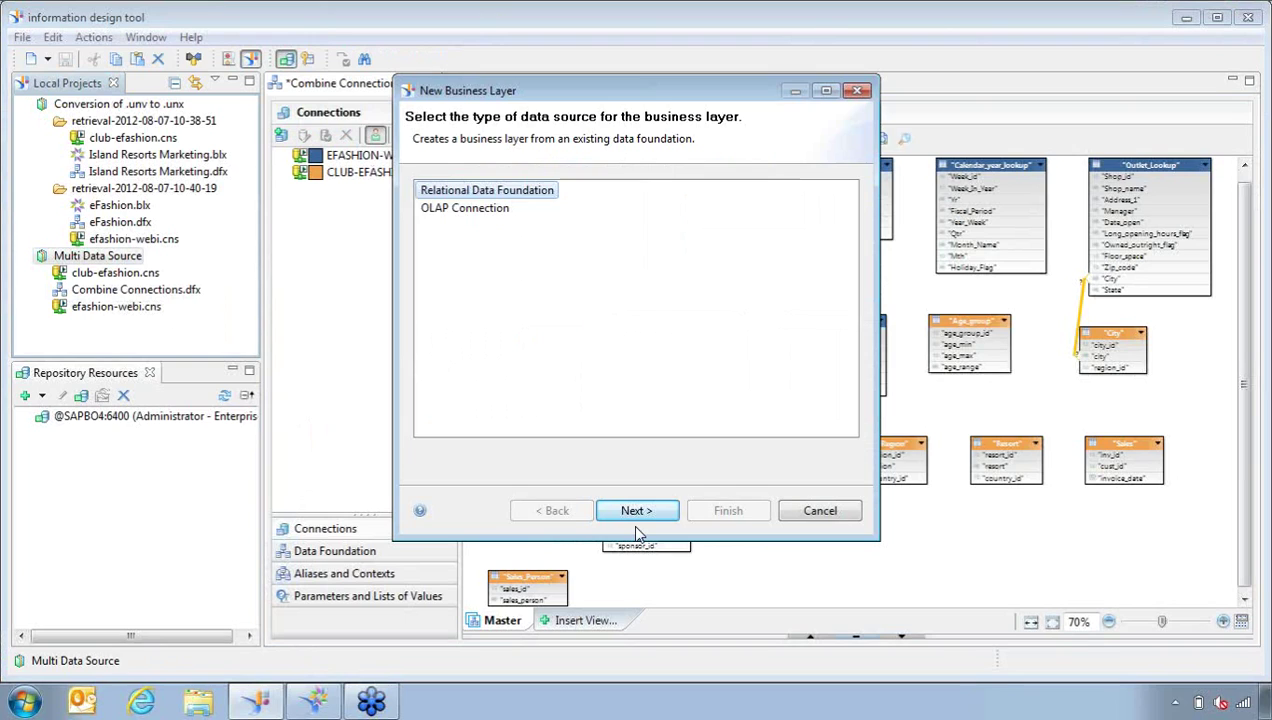
{"action": "left_click", "coordinate": [631, 523]}
{"action": "left_click", "coordinate": [524, 188]}
{"action": "type", "text": "M"}
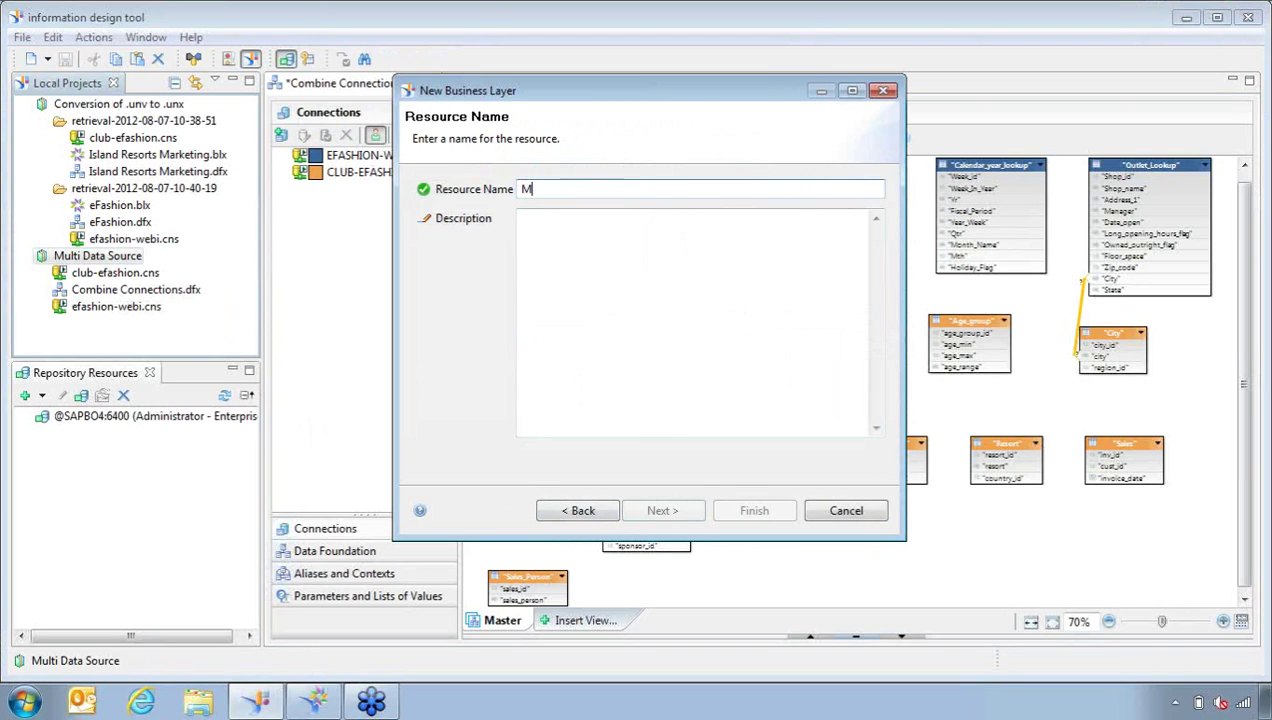
{"action": "type", "text": "ulti So"}
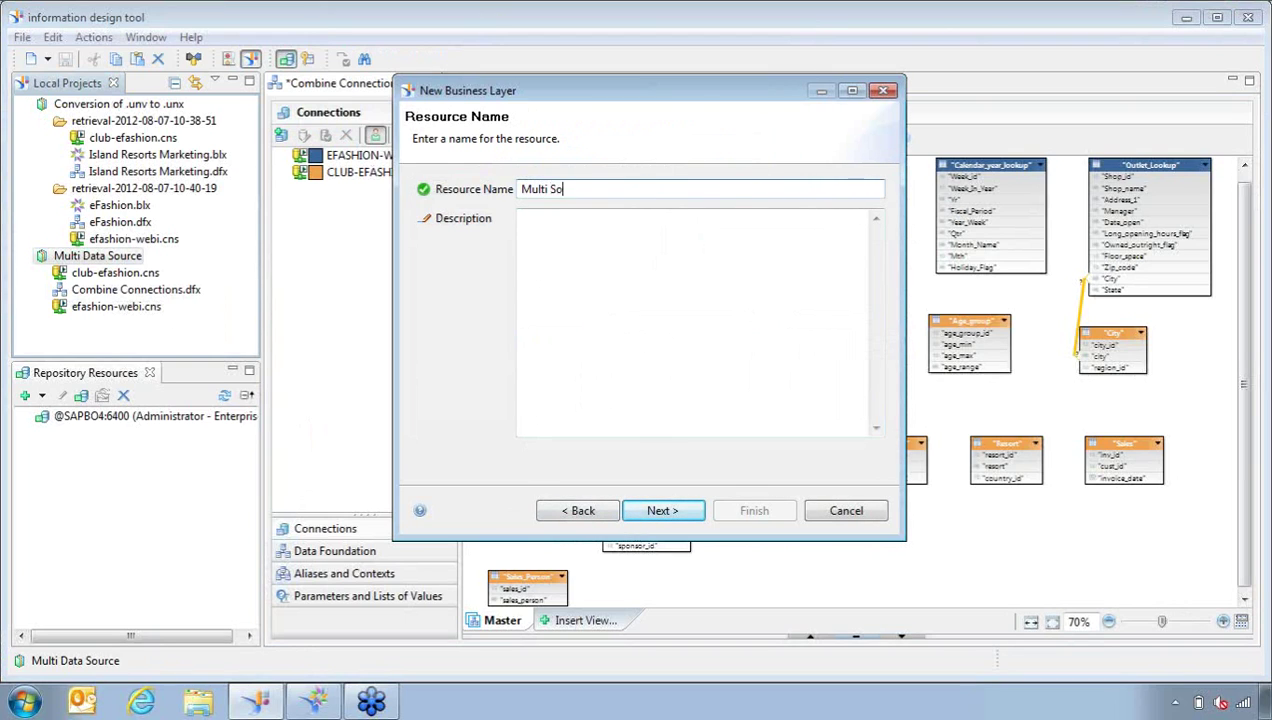
{"action": "type", "text": "urce universe"}
{"action": "left_click", "coordinate": [662, 510]}
- Choose Combine Connections.dfx as the data foundation and finish creating the business layer
{"action": "left_click", "coordinate": [873, 189]}
{"action": "left_click", "coordinate": [600, 146]}
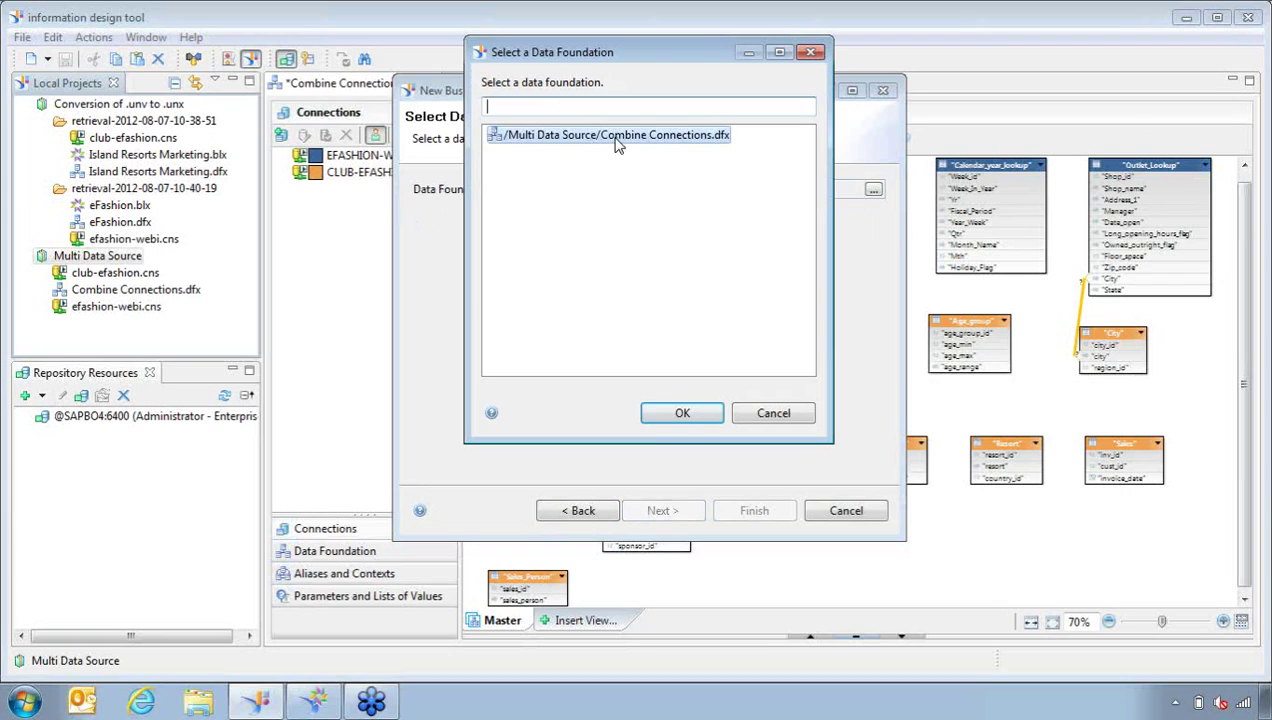
{"action": "left_click", "coordinate": [683, 417]}
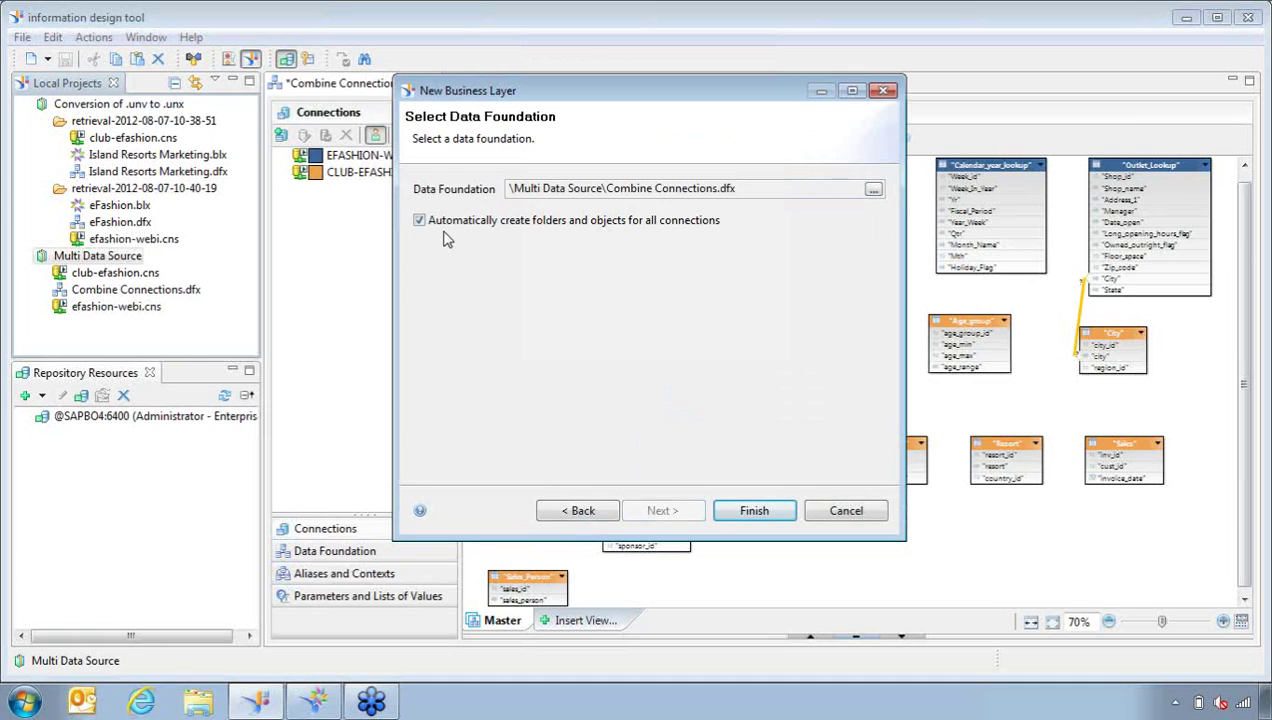
{"action": "left_click", "coordinate": [750, 511]}
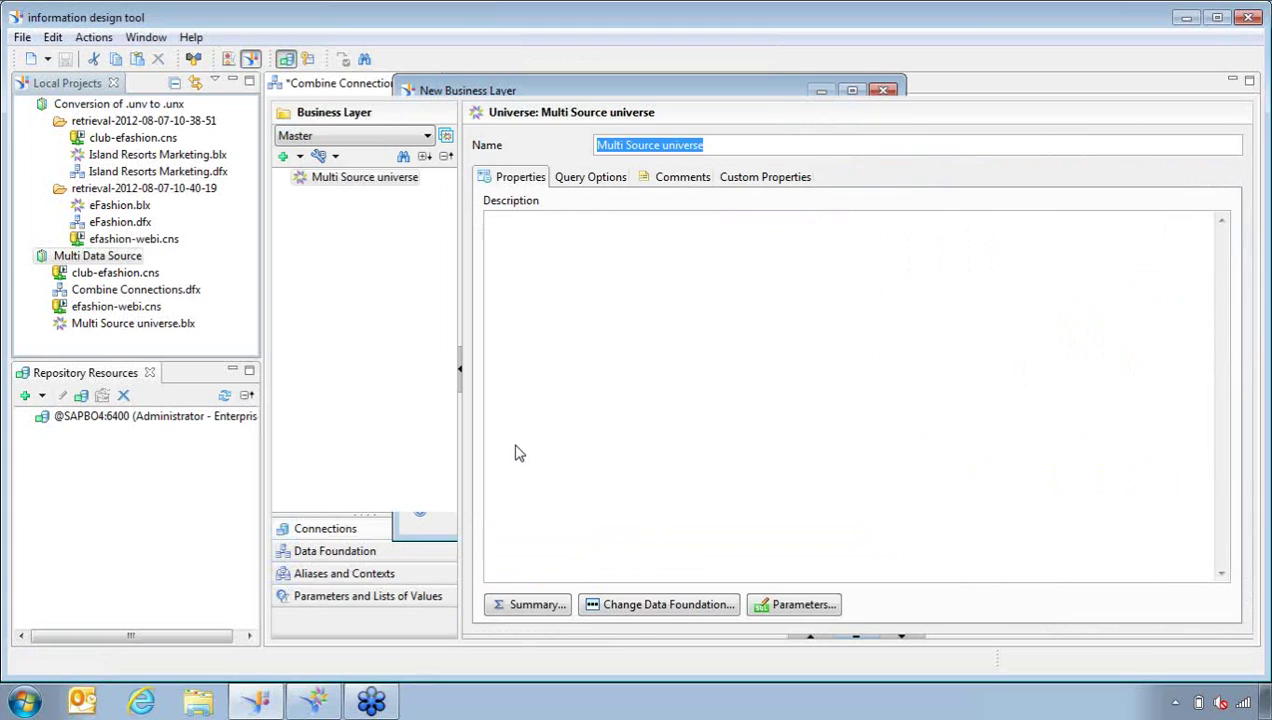
- Add a folder under Multi Source universe in the business layer and clear its name for editing
{"action": "left_click", "coordinate": [300, 158]}
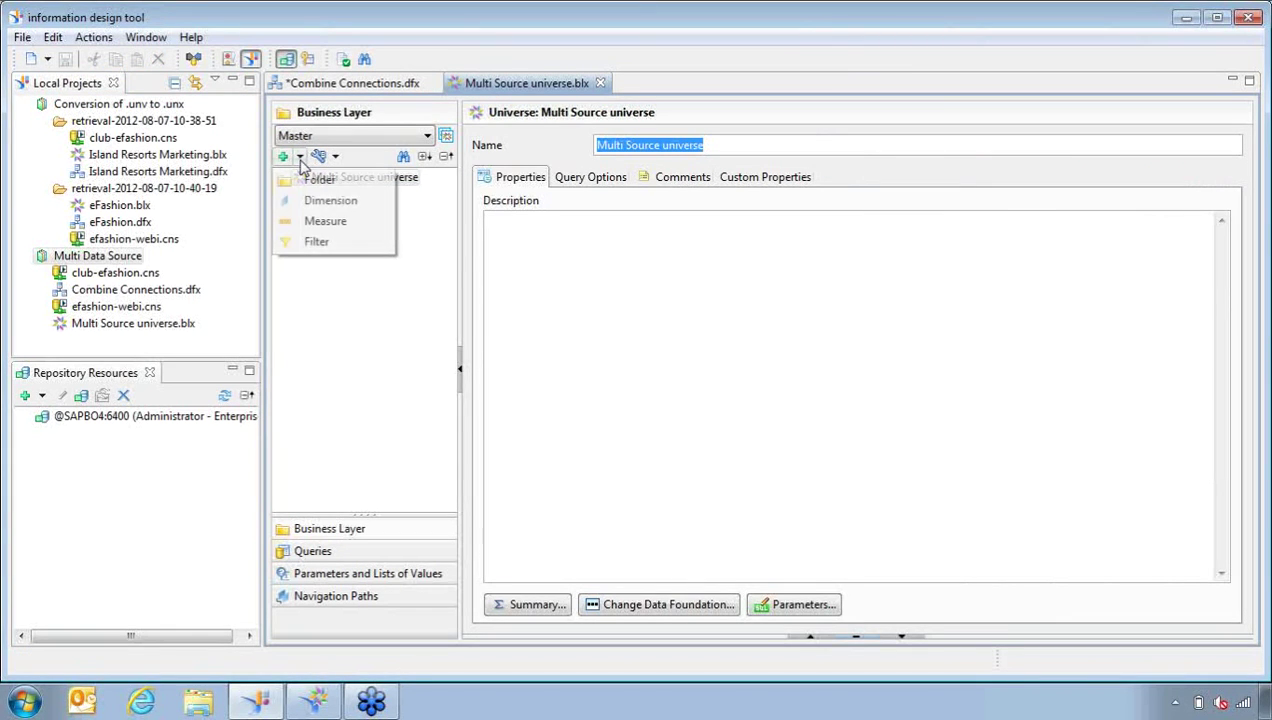
{"action": "left_click", "coordinate": [318, 180]}
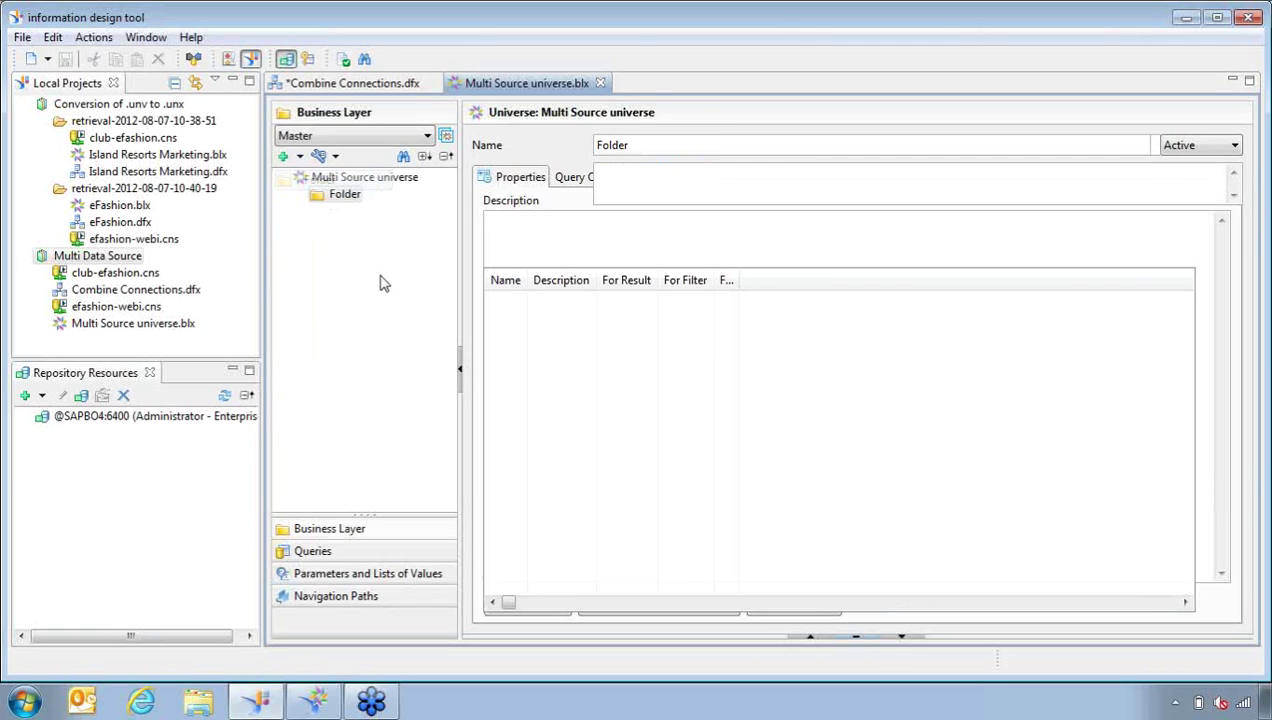
{"action": "key", "text": "BackSpace"}
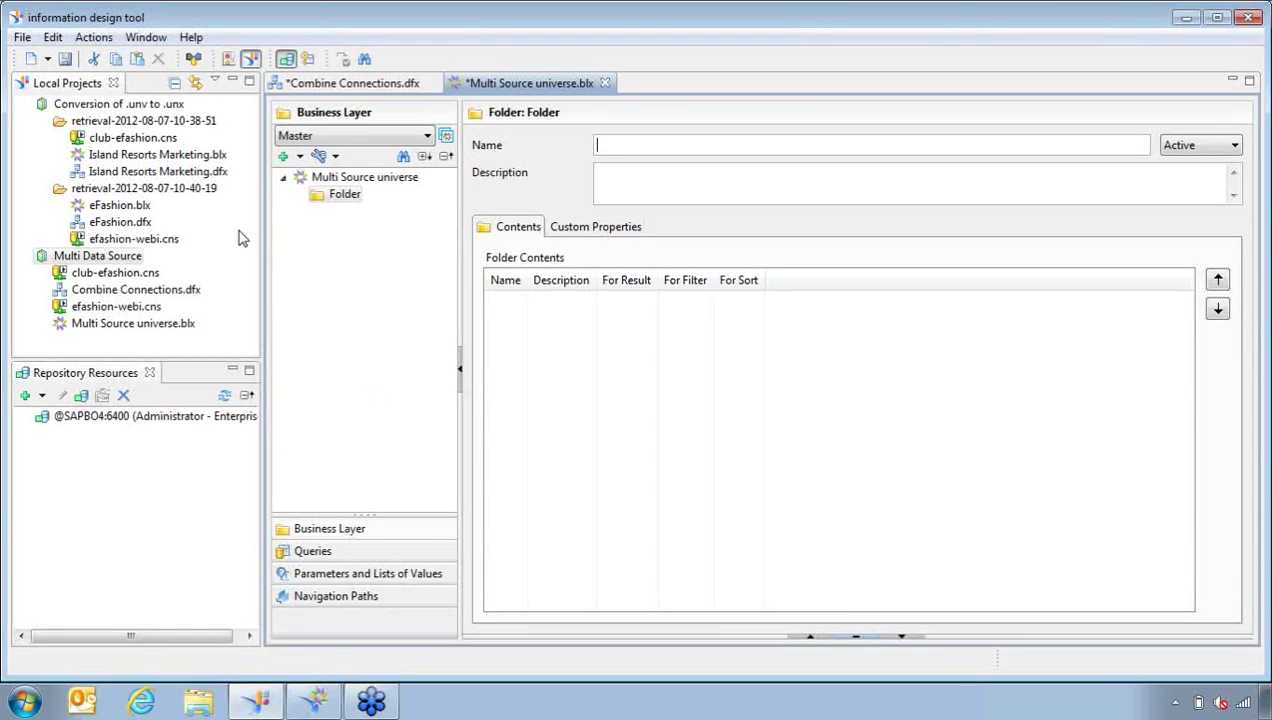
{"action": "left_click", "coordinate": [22, 37]}
{"action": "mouse_move", "coordinate": [42, 208]}
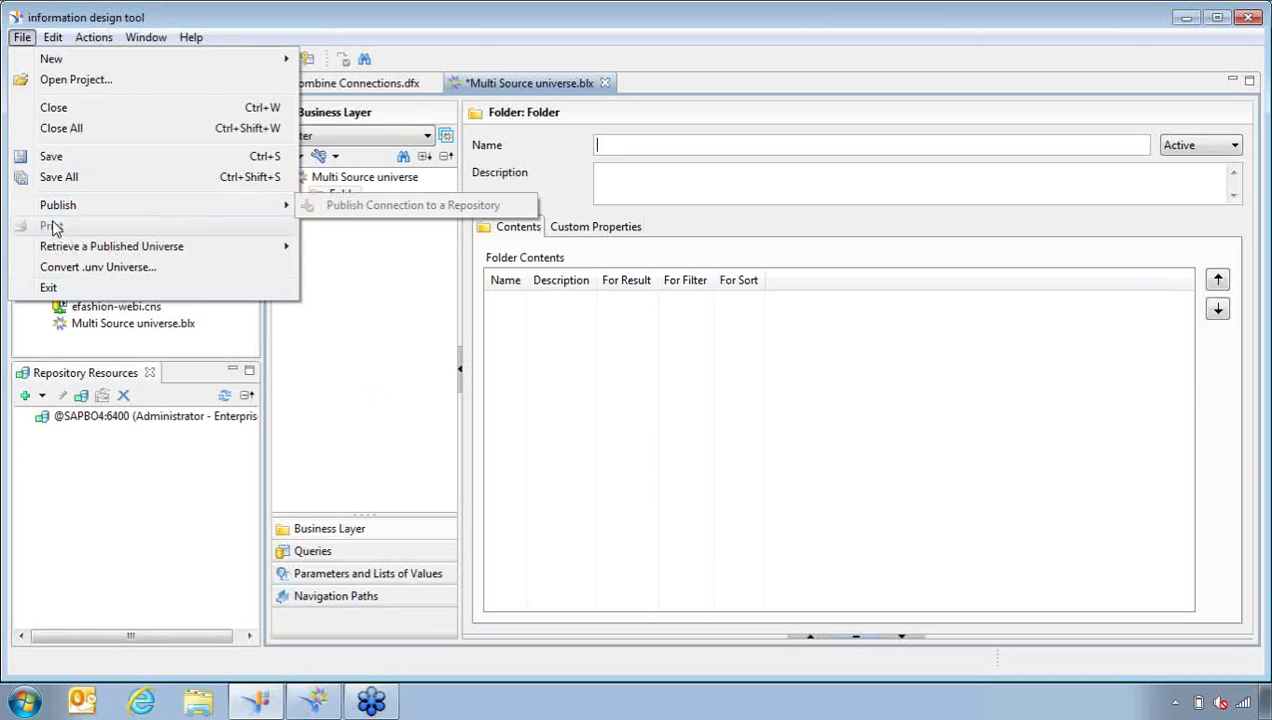
{"action": "left_click", "coordinate": [690, 406]}
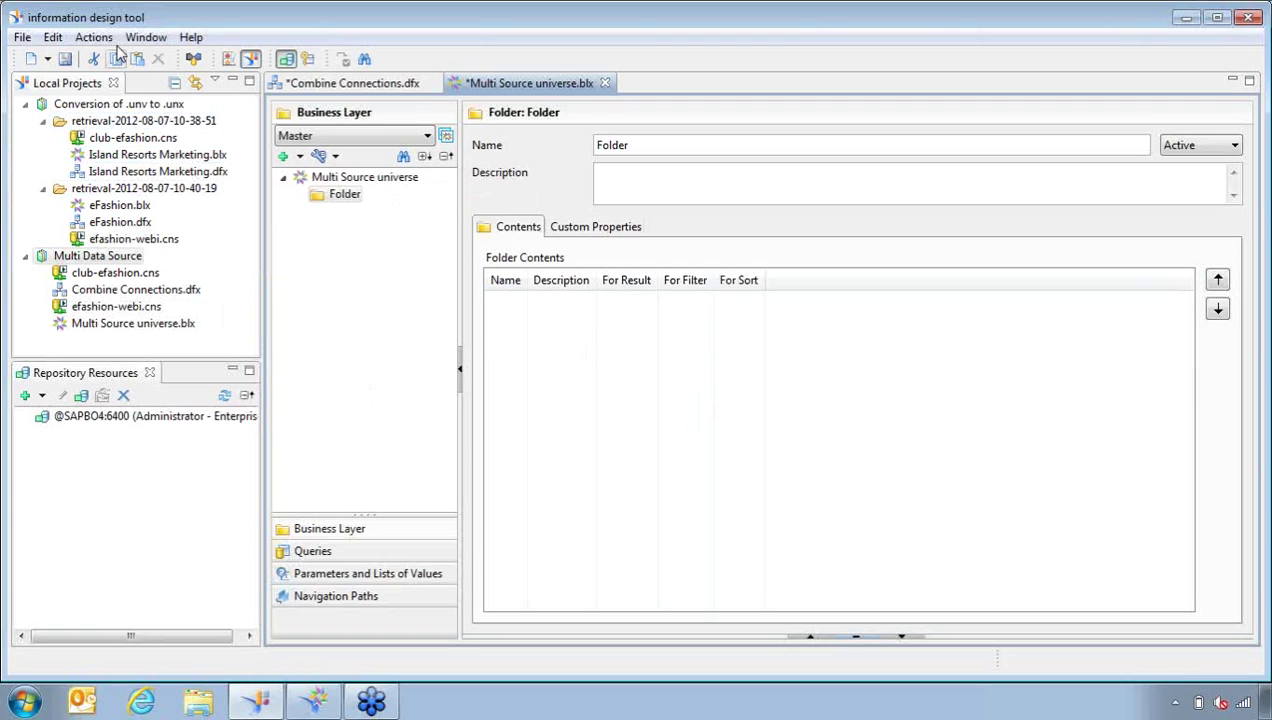
- Switch to the universe design tool with the eFashion universe
{"action": "mouse_move", "coordinate": [322, 700]}
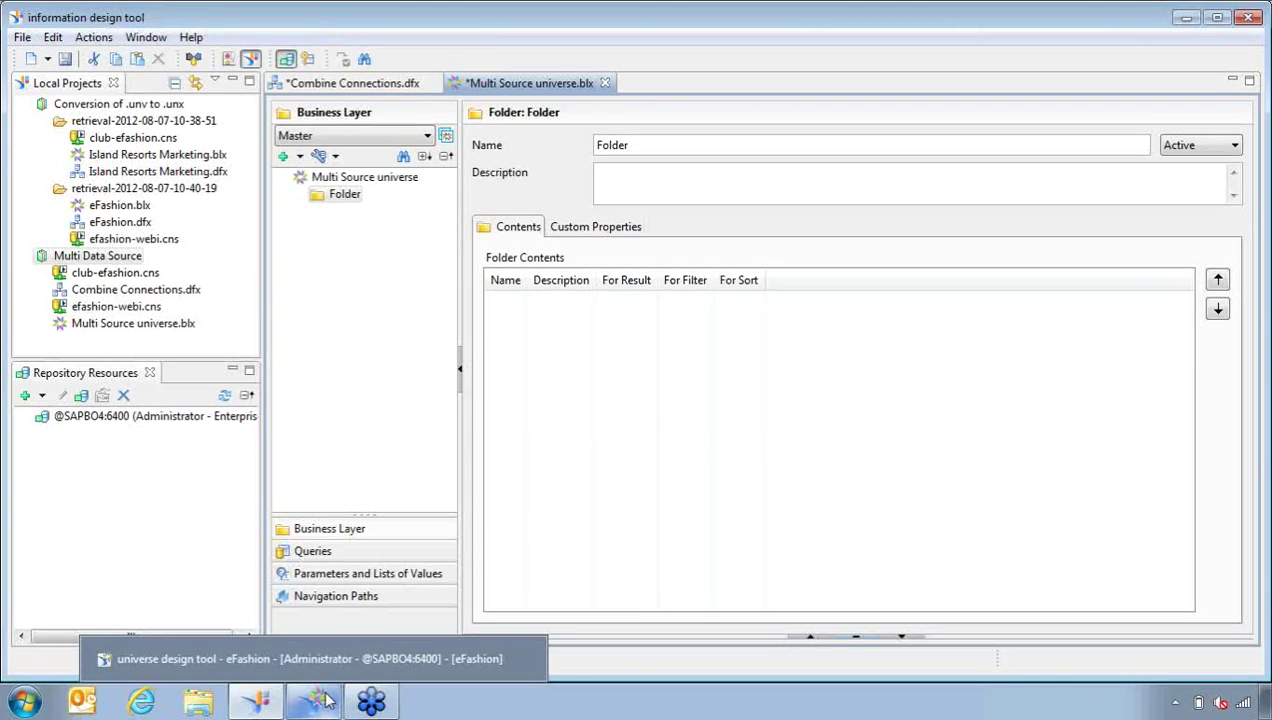